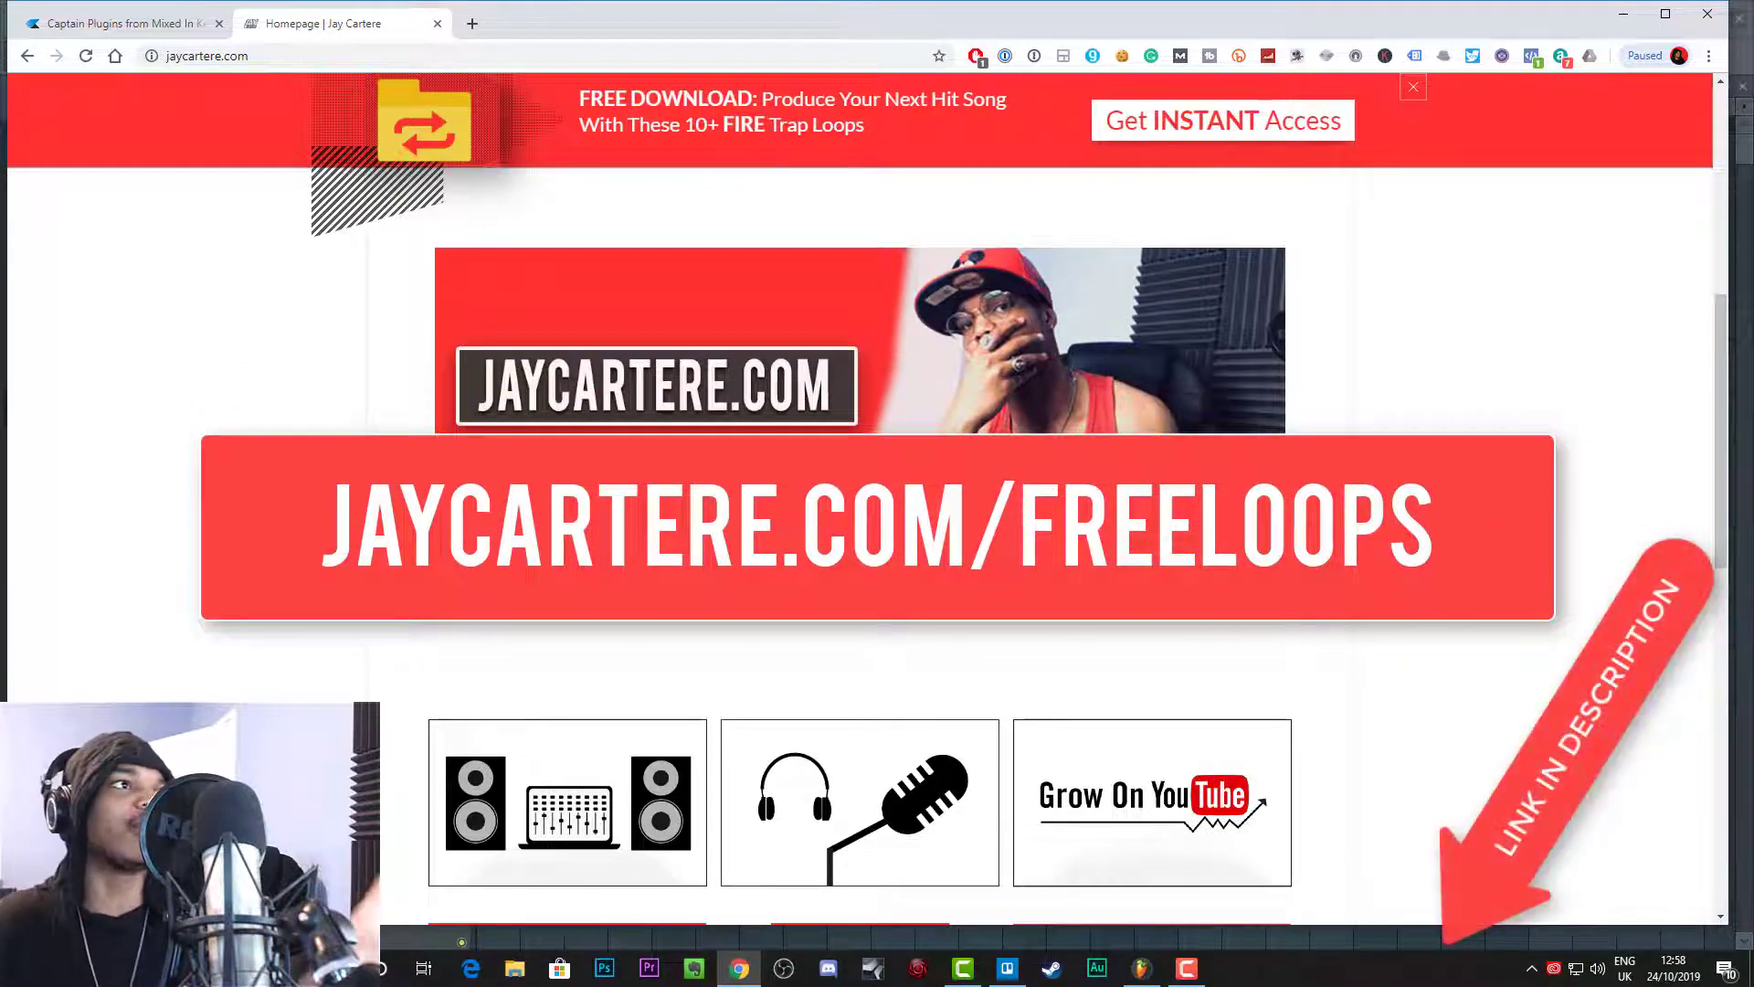
Step: Return to the top of the website's homepage and switch from the browser to FL Studio
{"action": "scroll", "coordinate": [1142, 274], "scroll_direction": "up", "scroll_amount": 7}
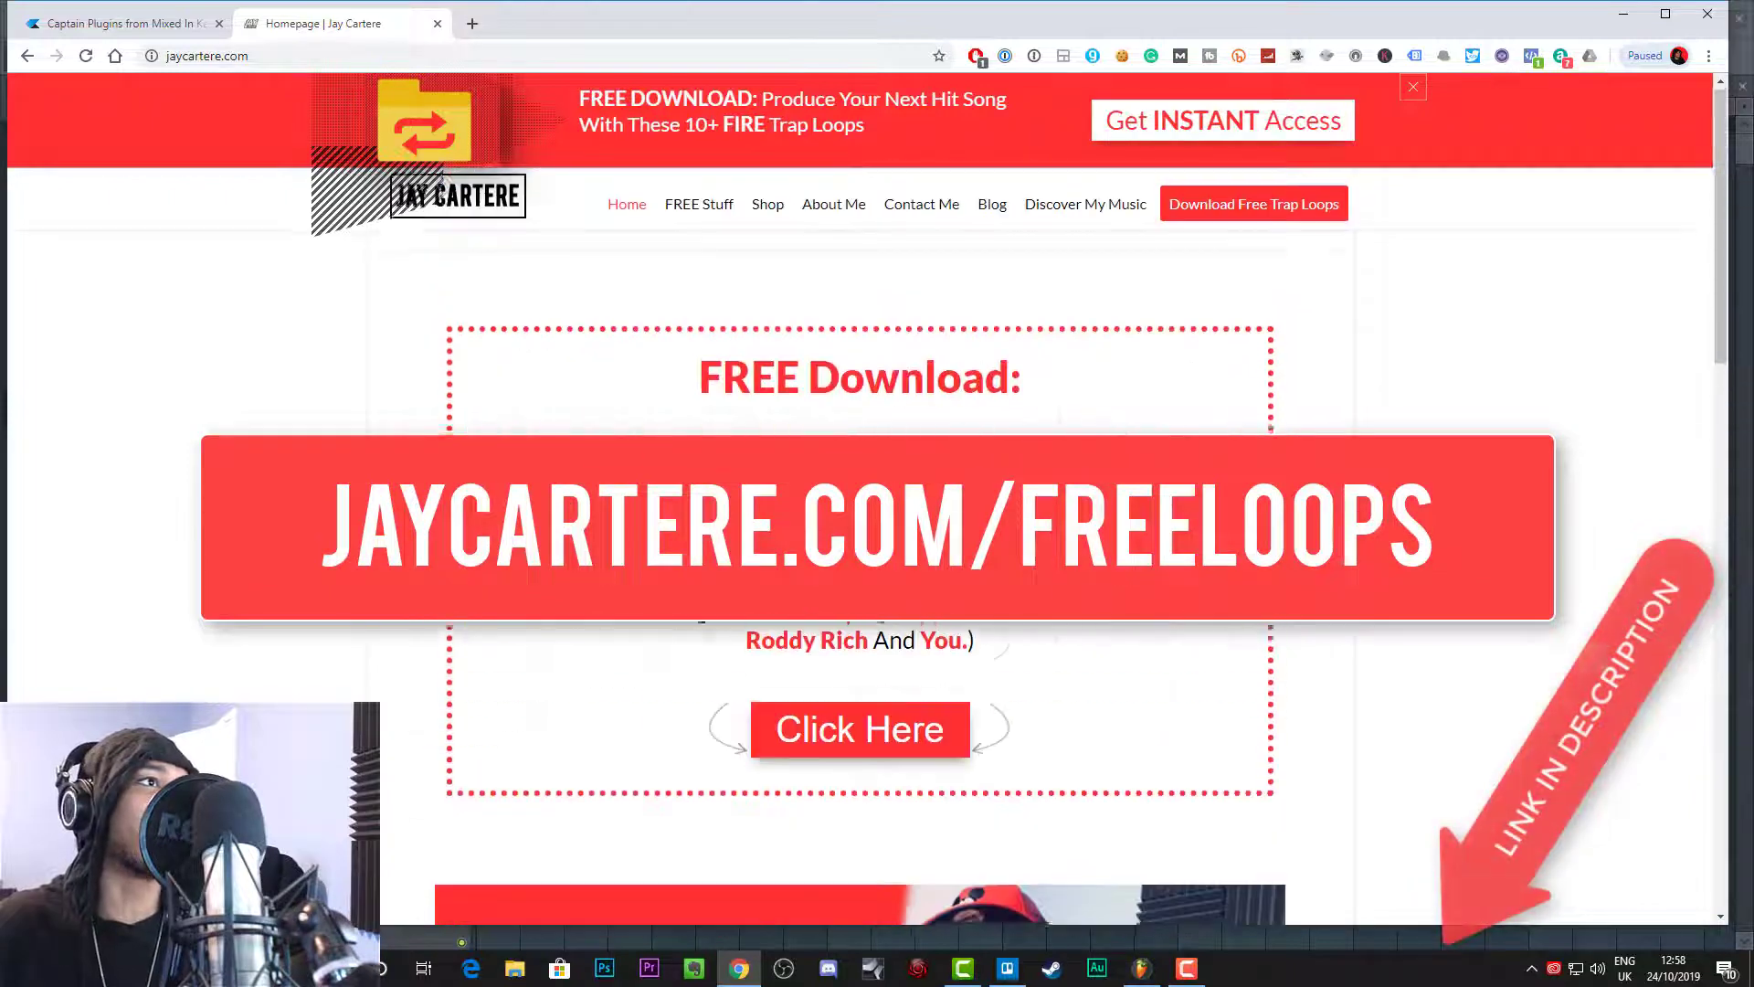
{"action": "mouse_move", "coordinate": [708, 212]}
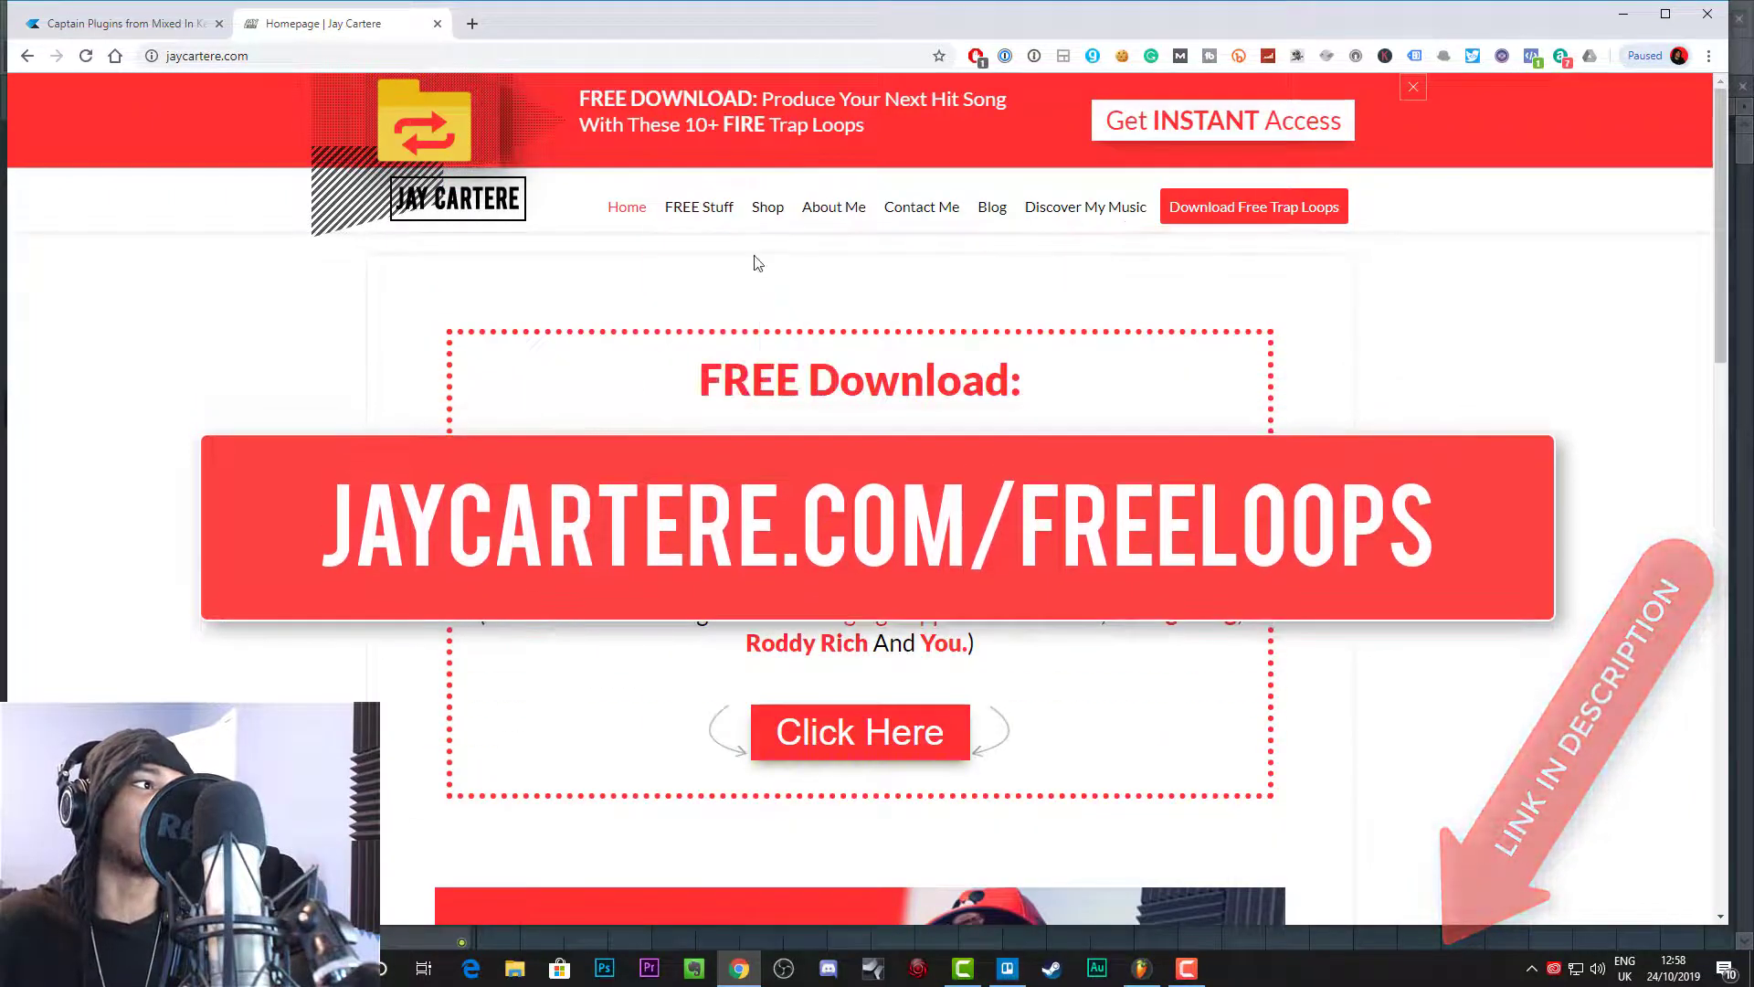
{"action": "left_click", "coordinate": [1624, 20]}
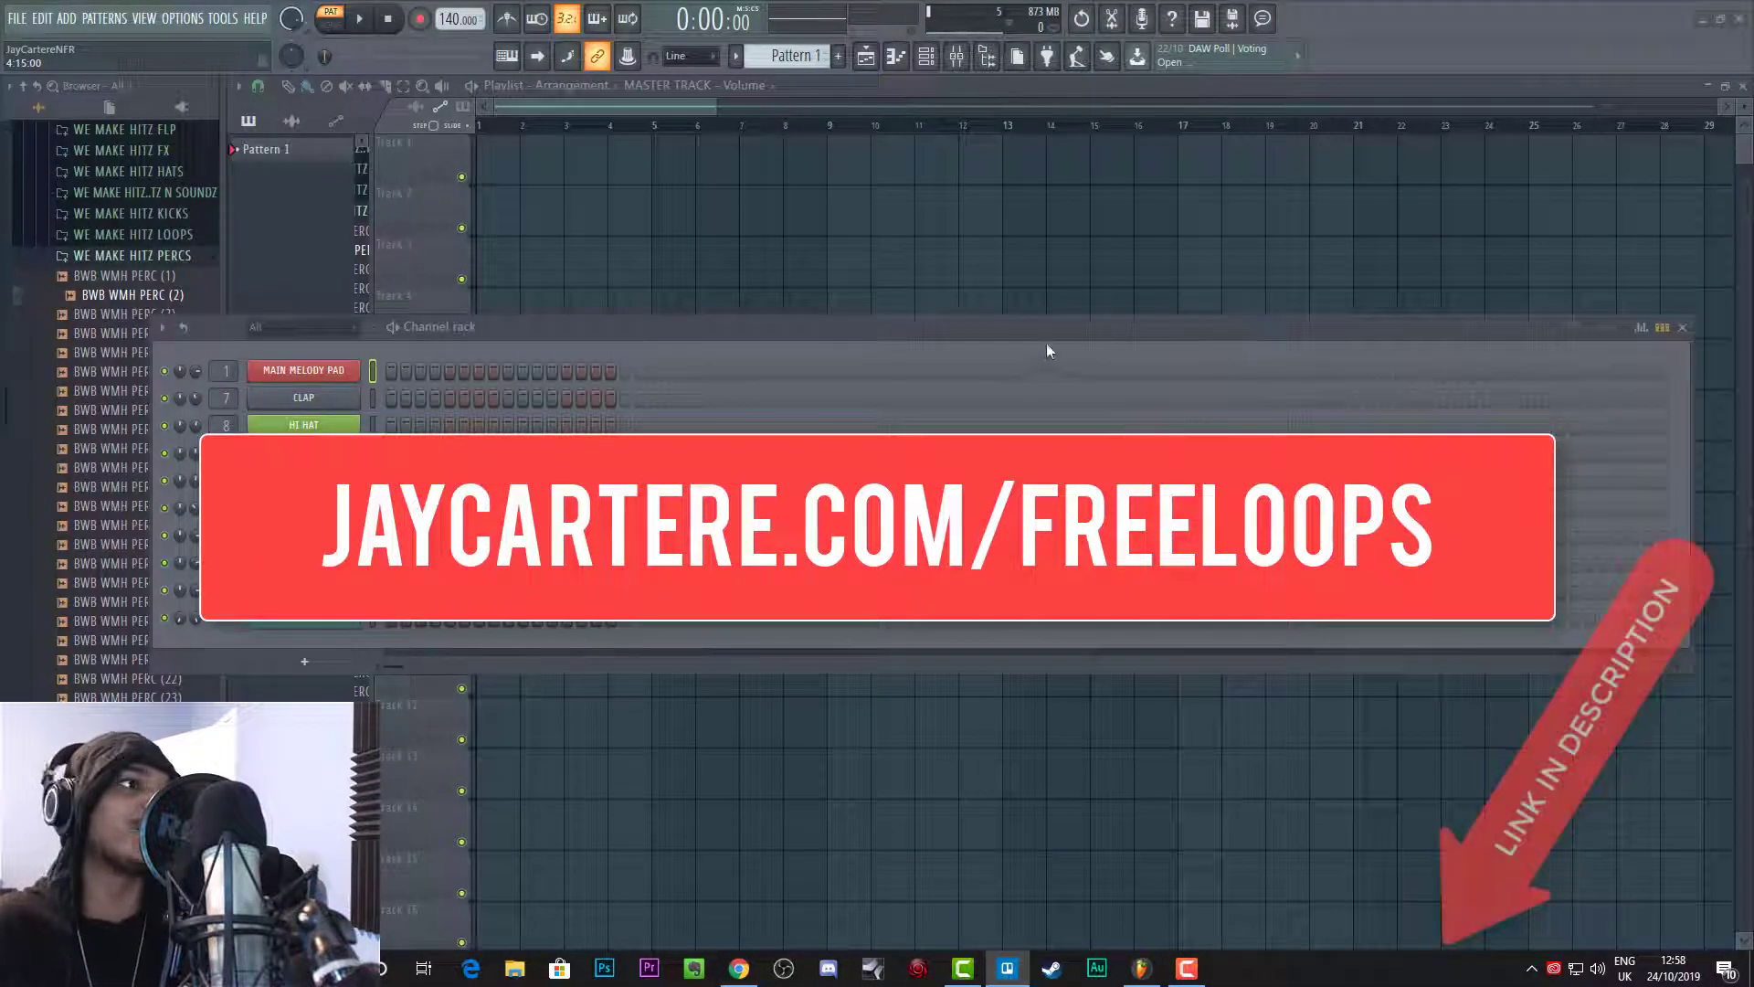
Step: Open the piano roll for the MAIN MELODY PAD channel from the channel rack
{"action": "left_click_drag", "start_coordinate": [1062, 326], "coordinate": [1094, 310]}
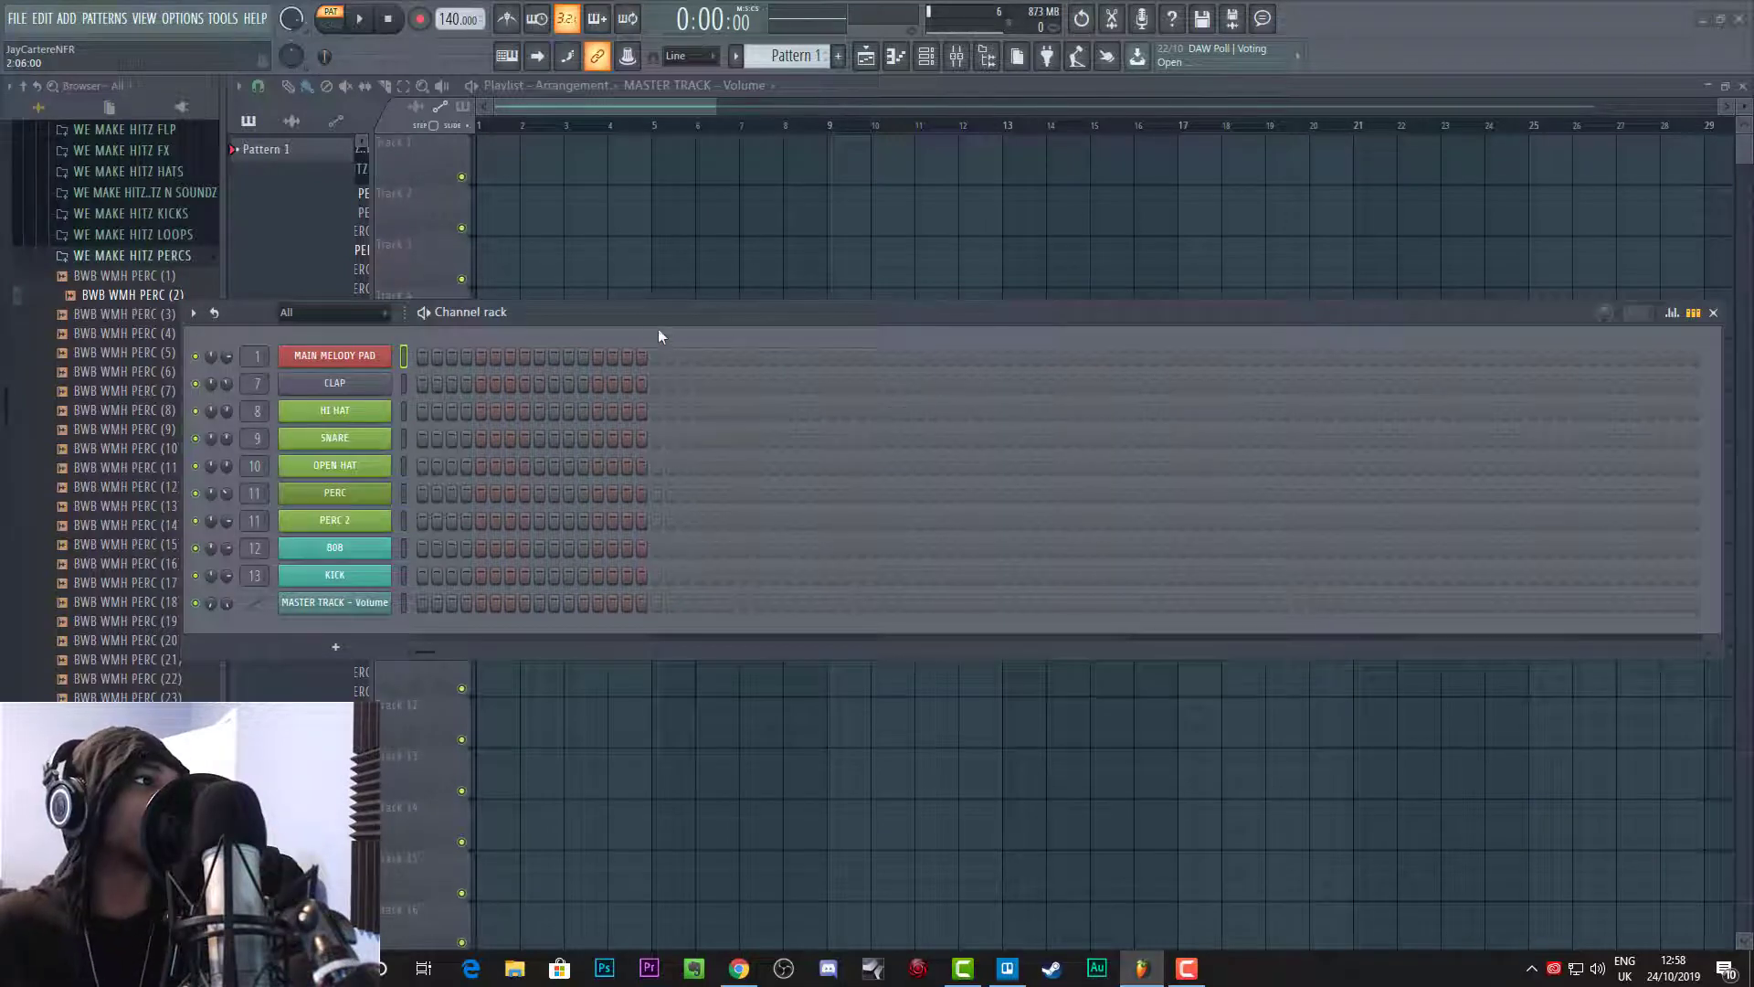
{"action": "left_click_drag", "start_coordinate": [650, 310], "coordinate": [639, 294]}
{"action": "right_click", "coordinate": [353, 337]}
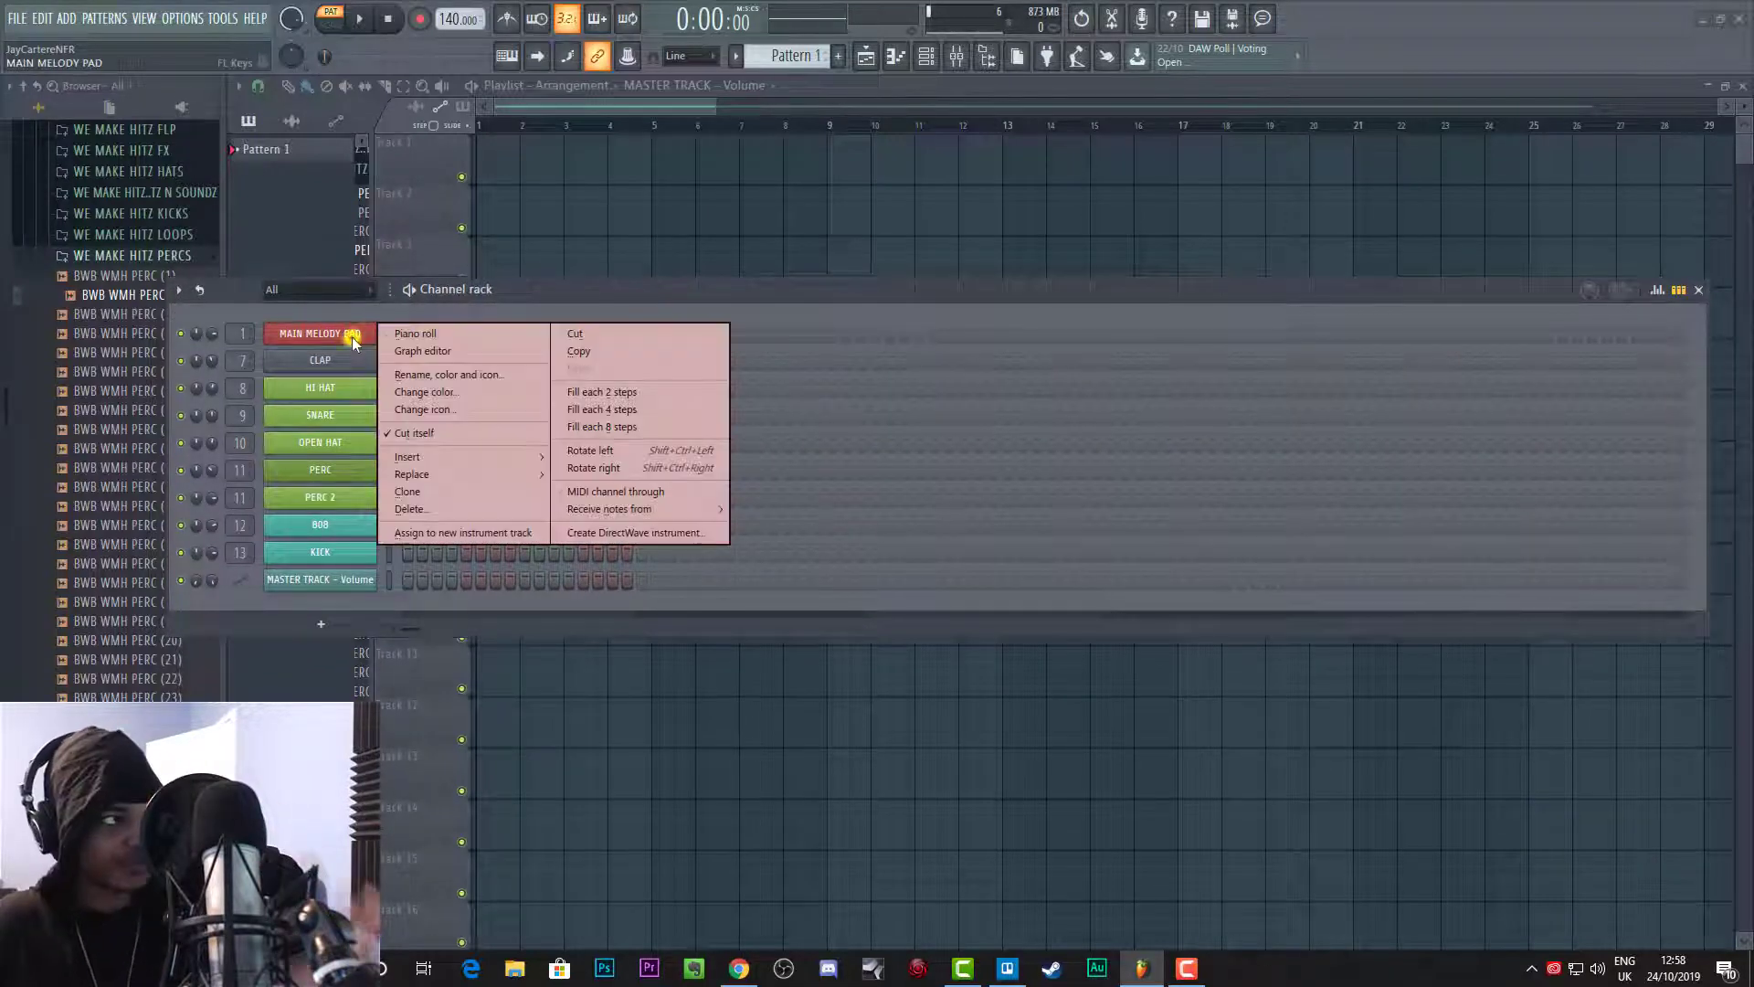
{"action": "left_click_drag", "start_coordinate": [487, 291], "coordinate": [529, 283]}
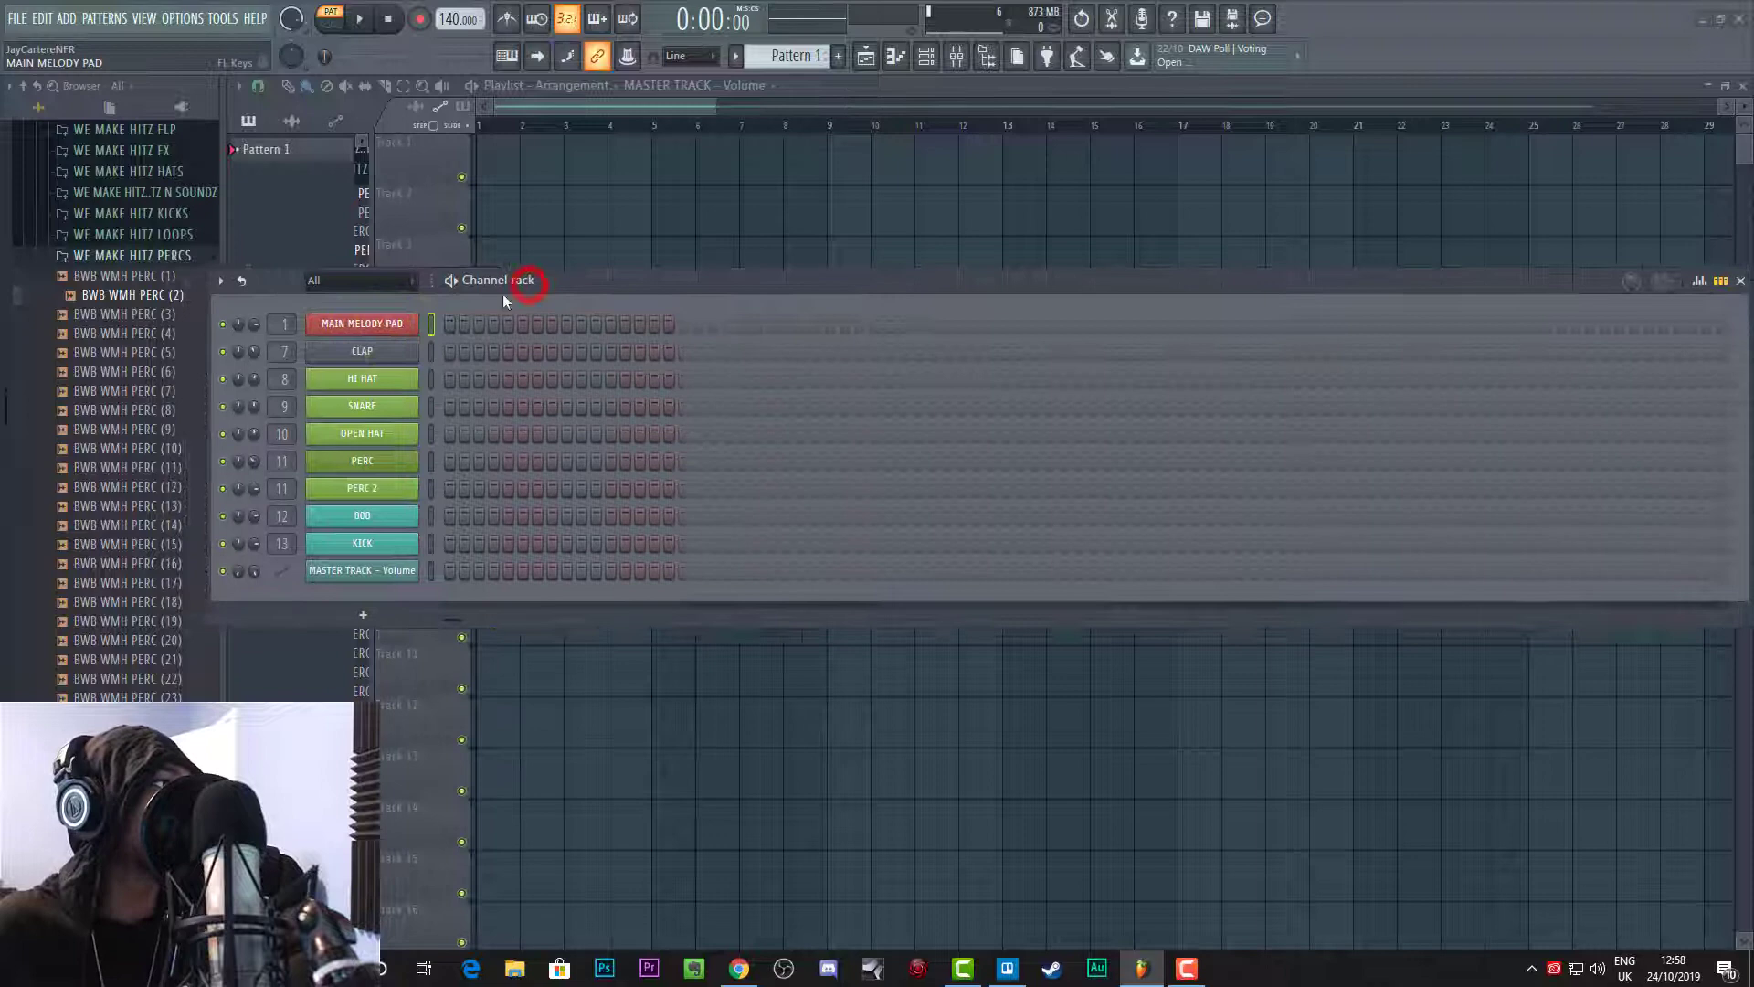
{"action": "right_click", "coordinate": [413, 326]}
{"action": "left_click", "coordinate": [434, 326]}
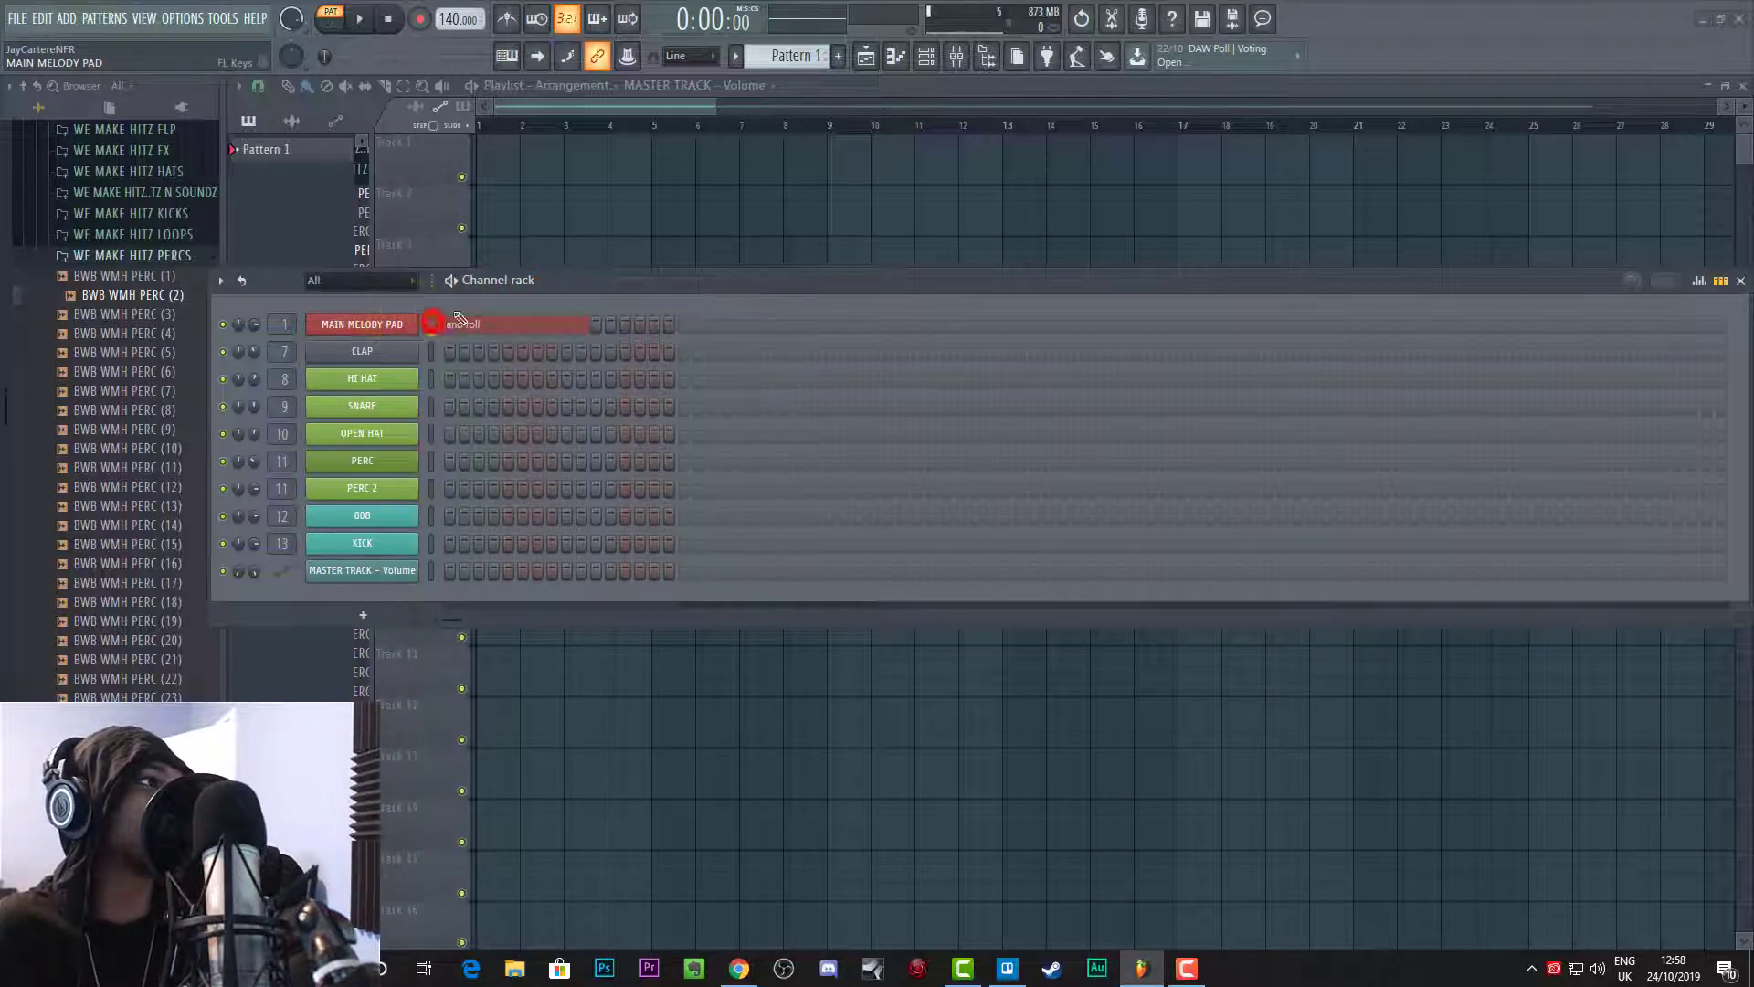
Step: Maximize the piano roll and move the channel rack down so the note grid is clear
{"action": "left_click_drag", "start_coordinate": [573, 288], "coordinate": [578, 602]}
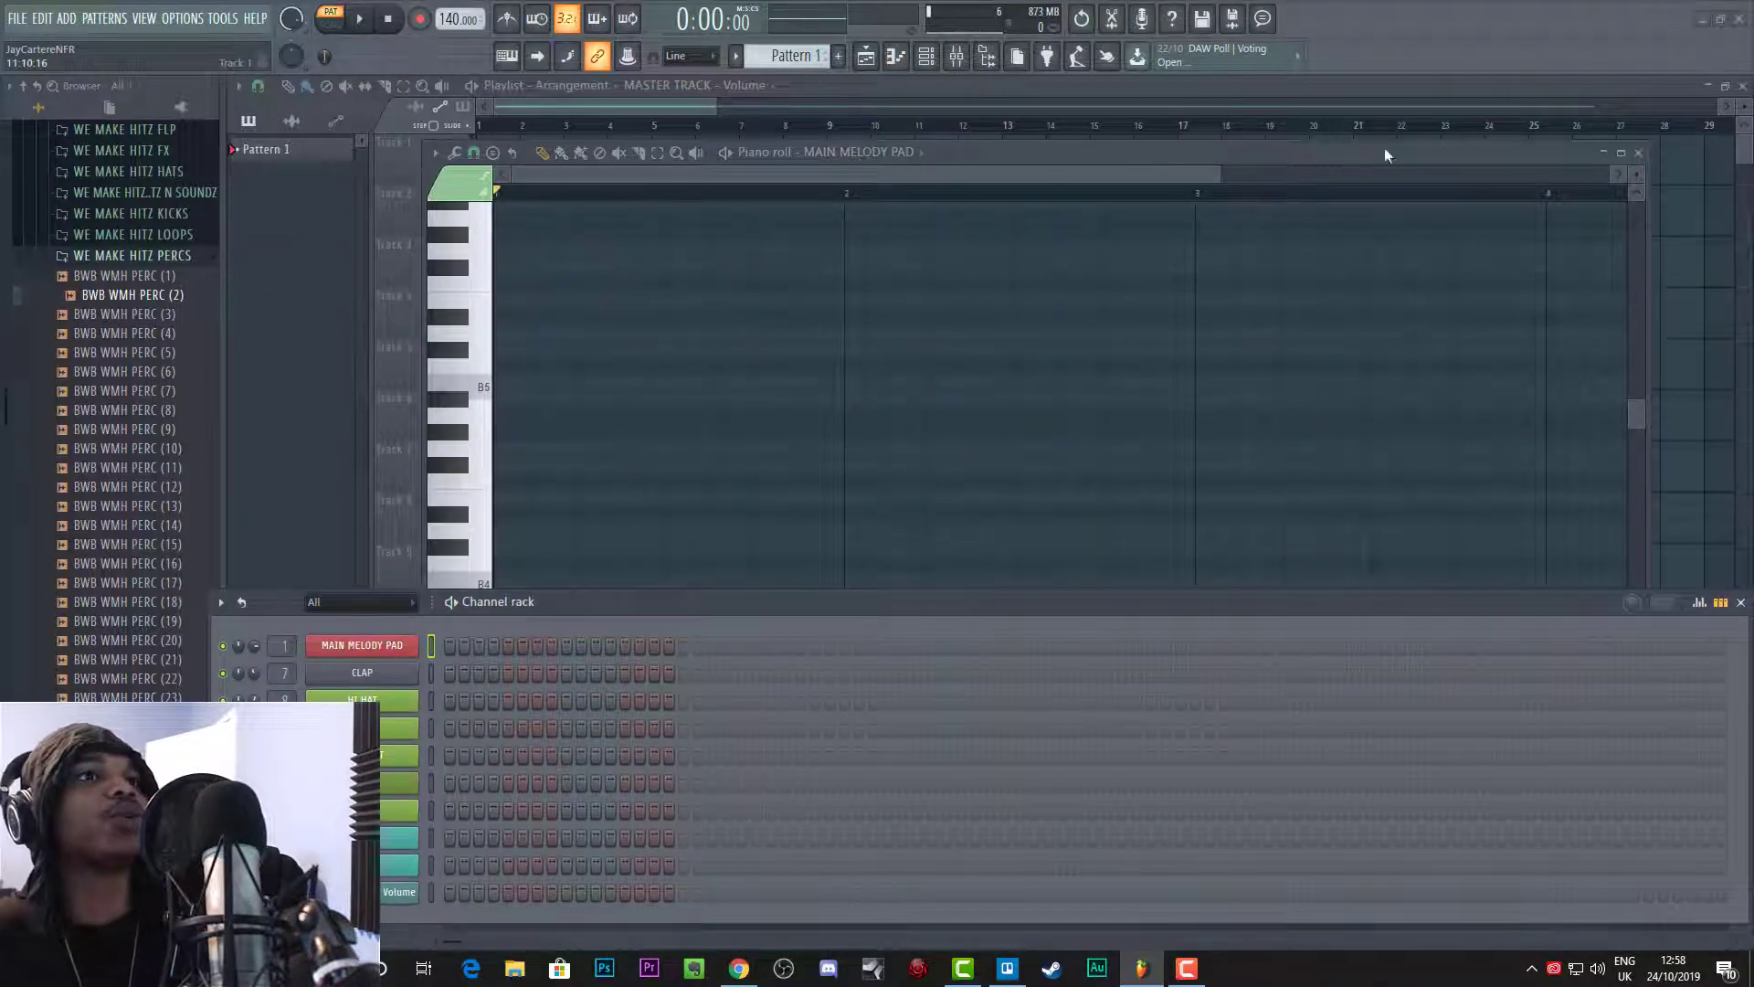
{"action": "left_click", "coordinate": [1621, 151]}
{"action": "left_click_drag", "start_coordinate": [1206, 608], "coordinate": [1133, 739]}
{"action": "scroll", "coordinate": [348, 382], "scroll_direction": "up", "scroll_amount": 2}
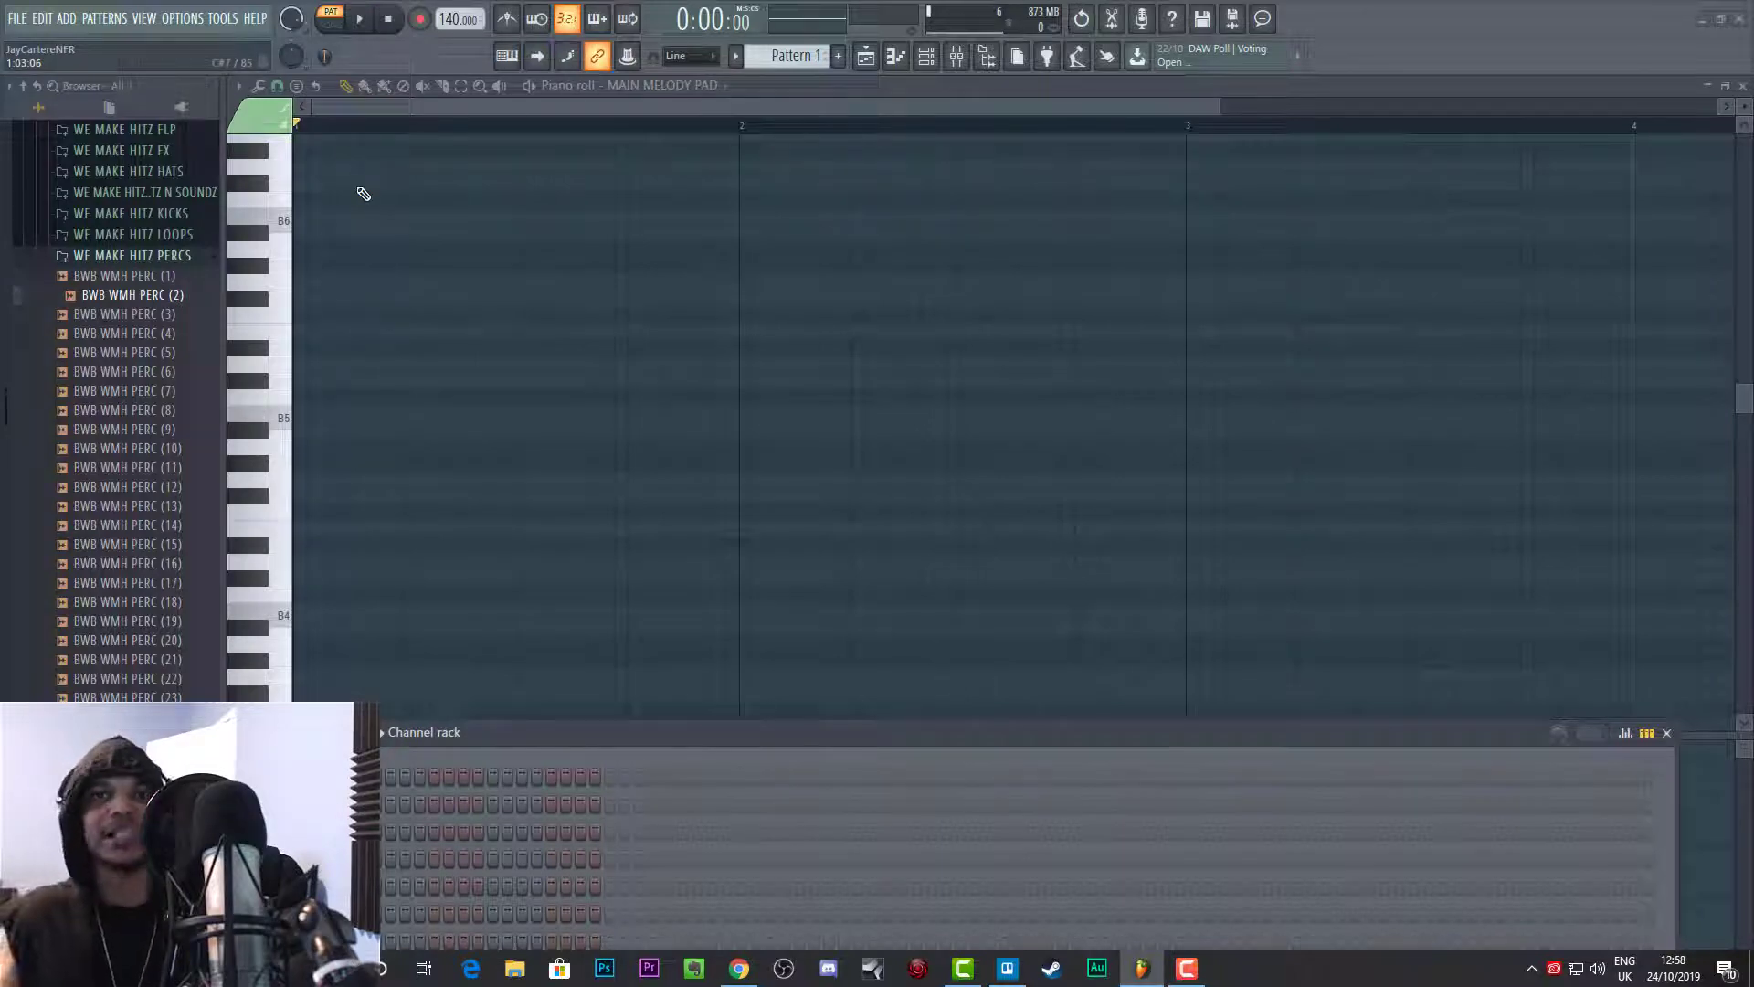
Step: Try a short rising phrase of B5, C#6 and E6 in the first bar and clear the notes
{"action": "left_click", "coordinate": [330, 414]}
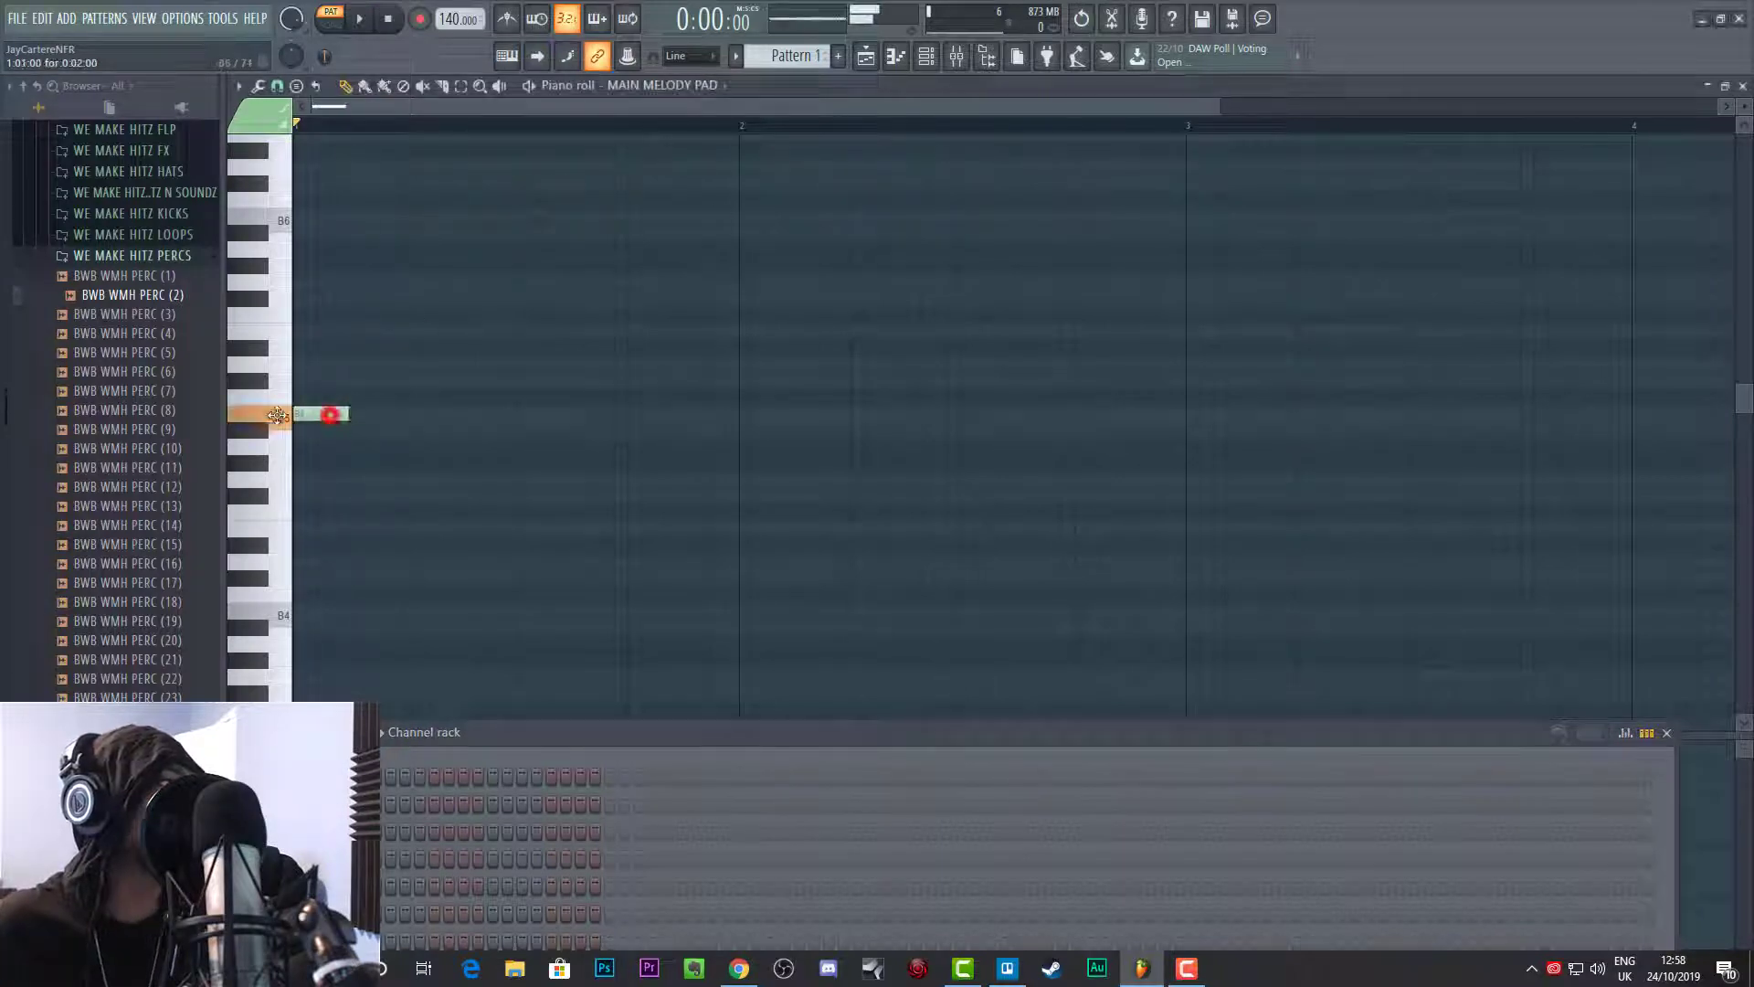
{"action": "left_click", "coordinate": [411, 380]}
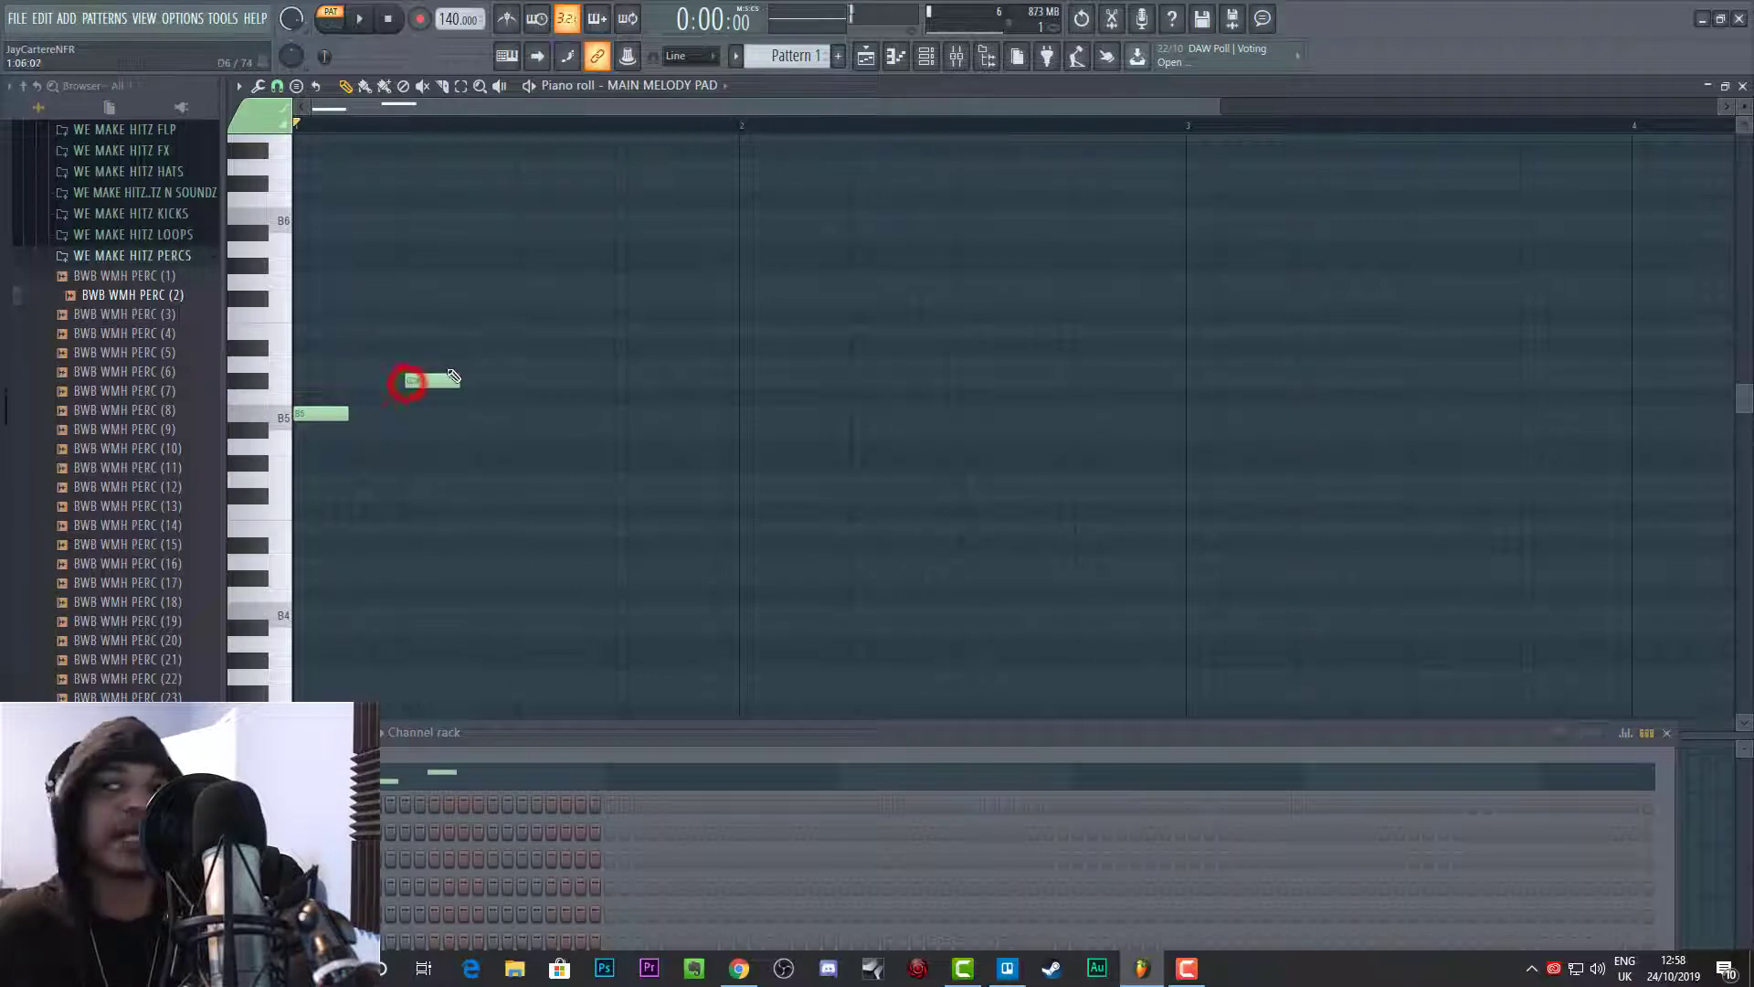
{"action": "left_click", "coordinate": [518, 330]}
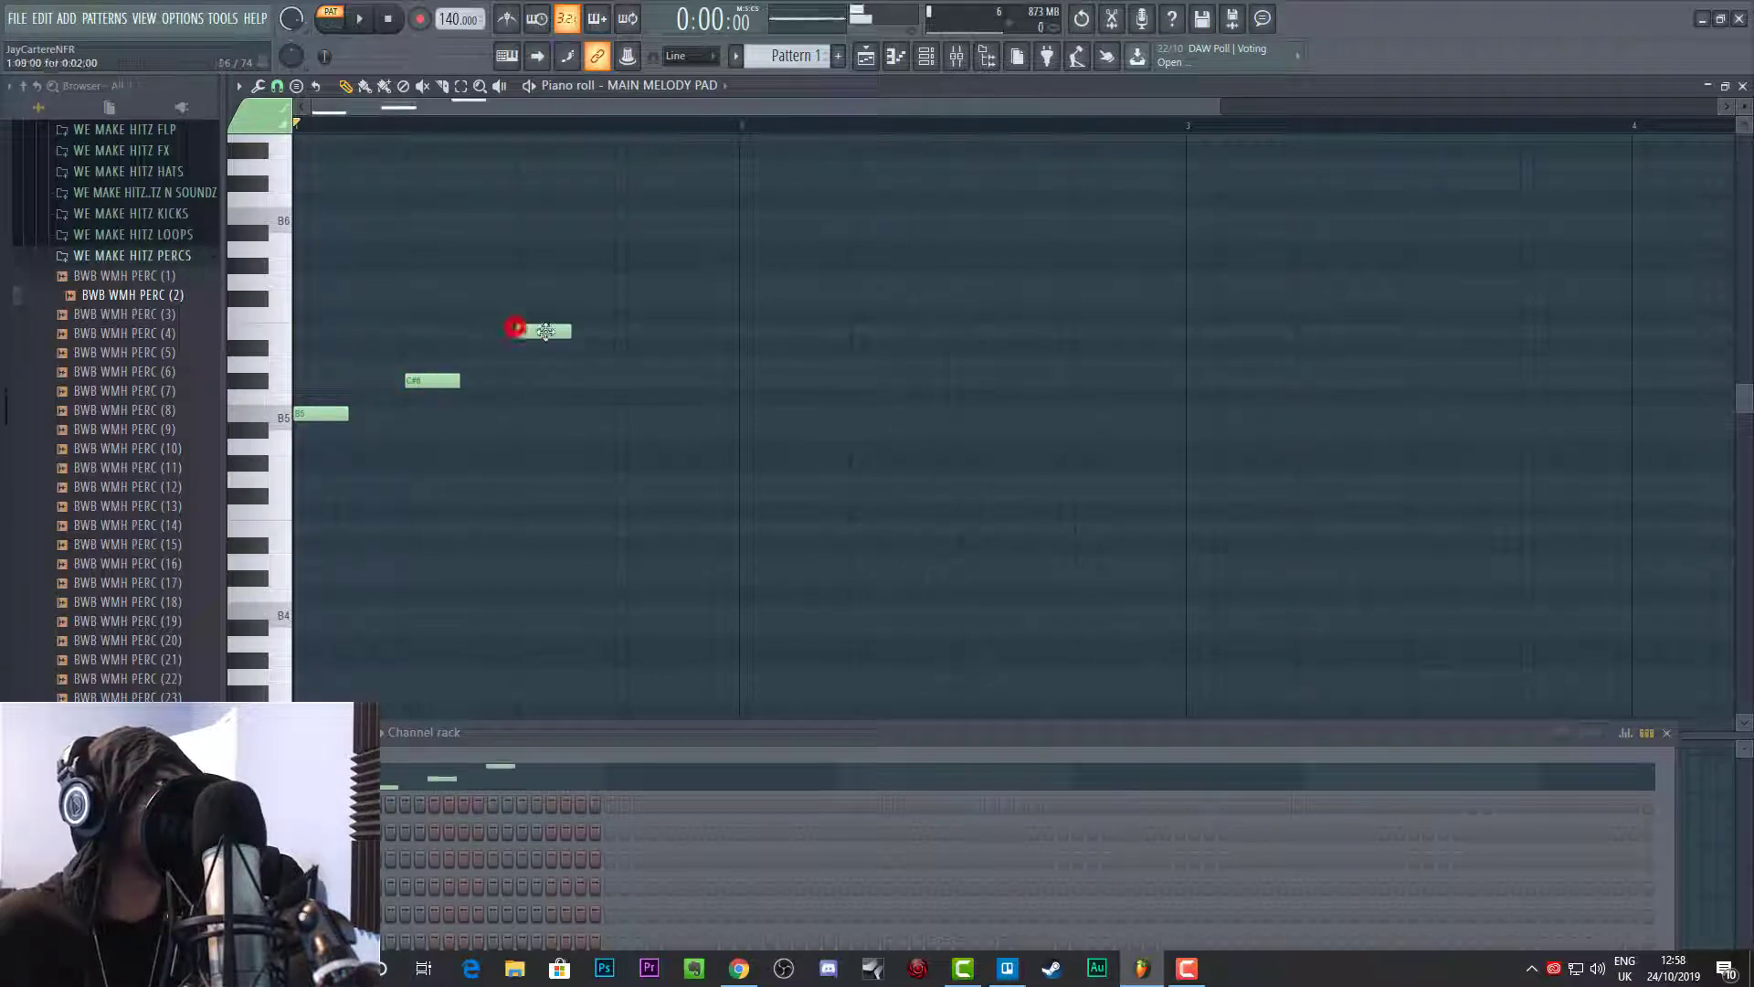
{"action": "right_click", "coordinate": [545, 285]}
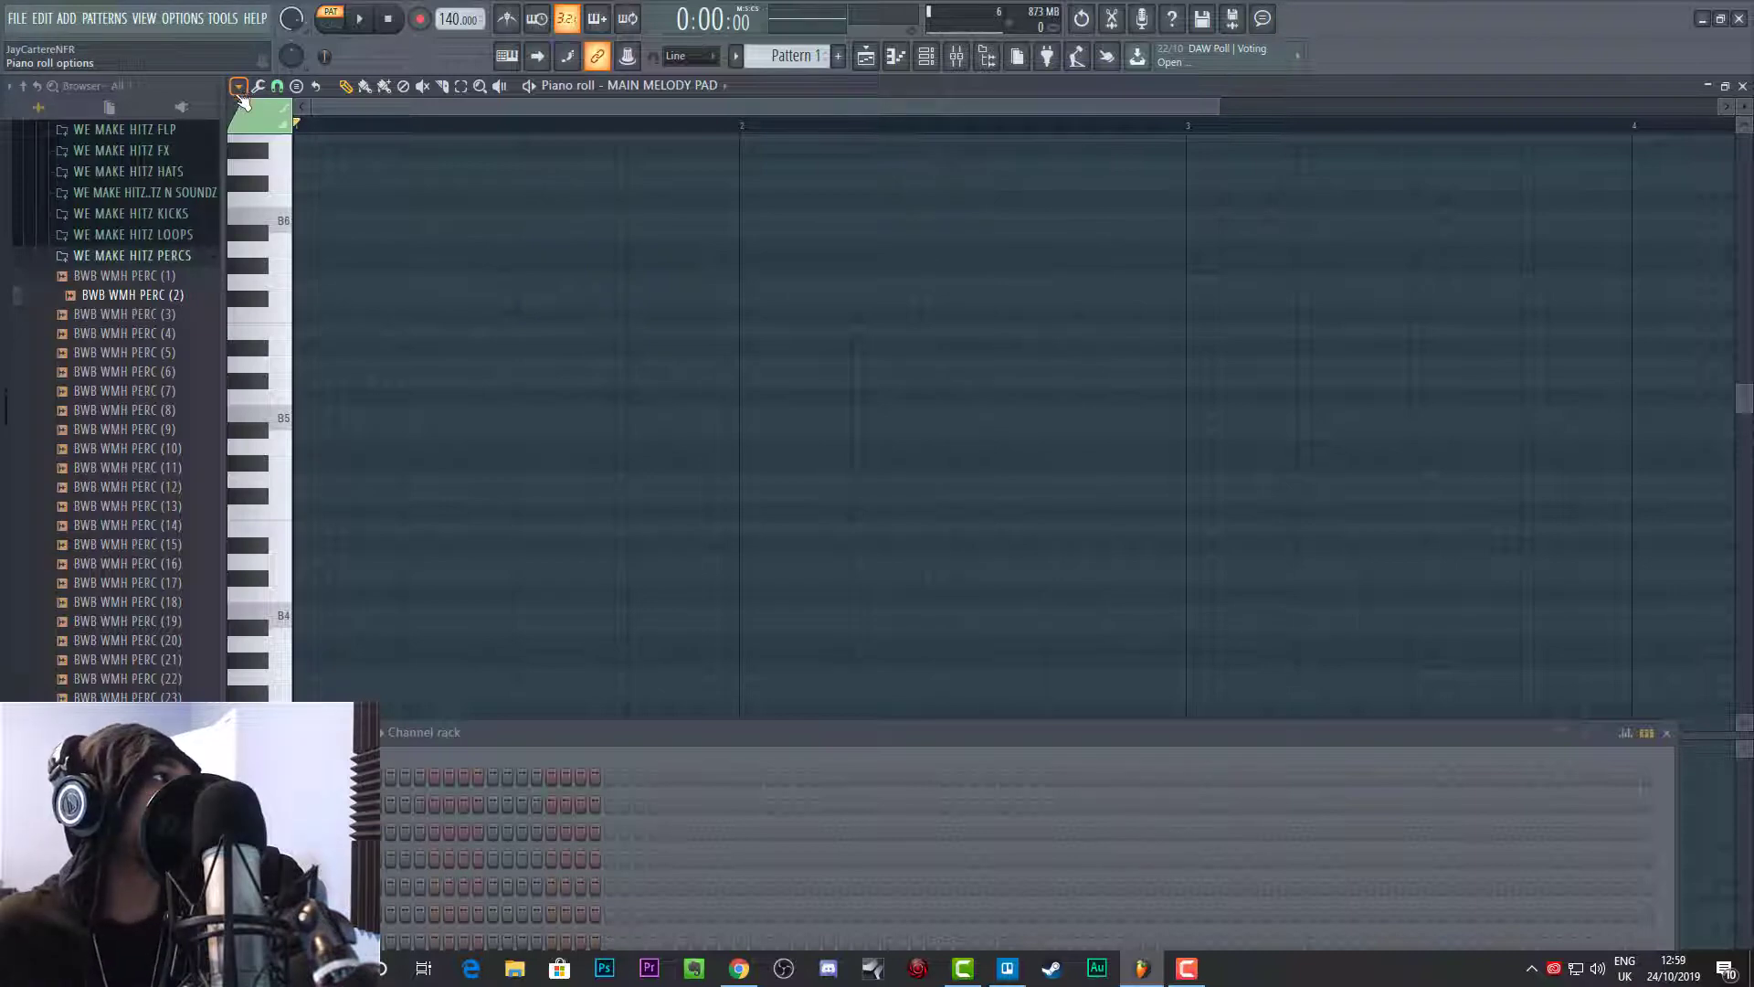
Step: Set the piano roll's scale highlighting root note to C and review the available scale types
{"action": "left_click", "coordinate": [237, 87]}
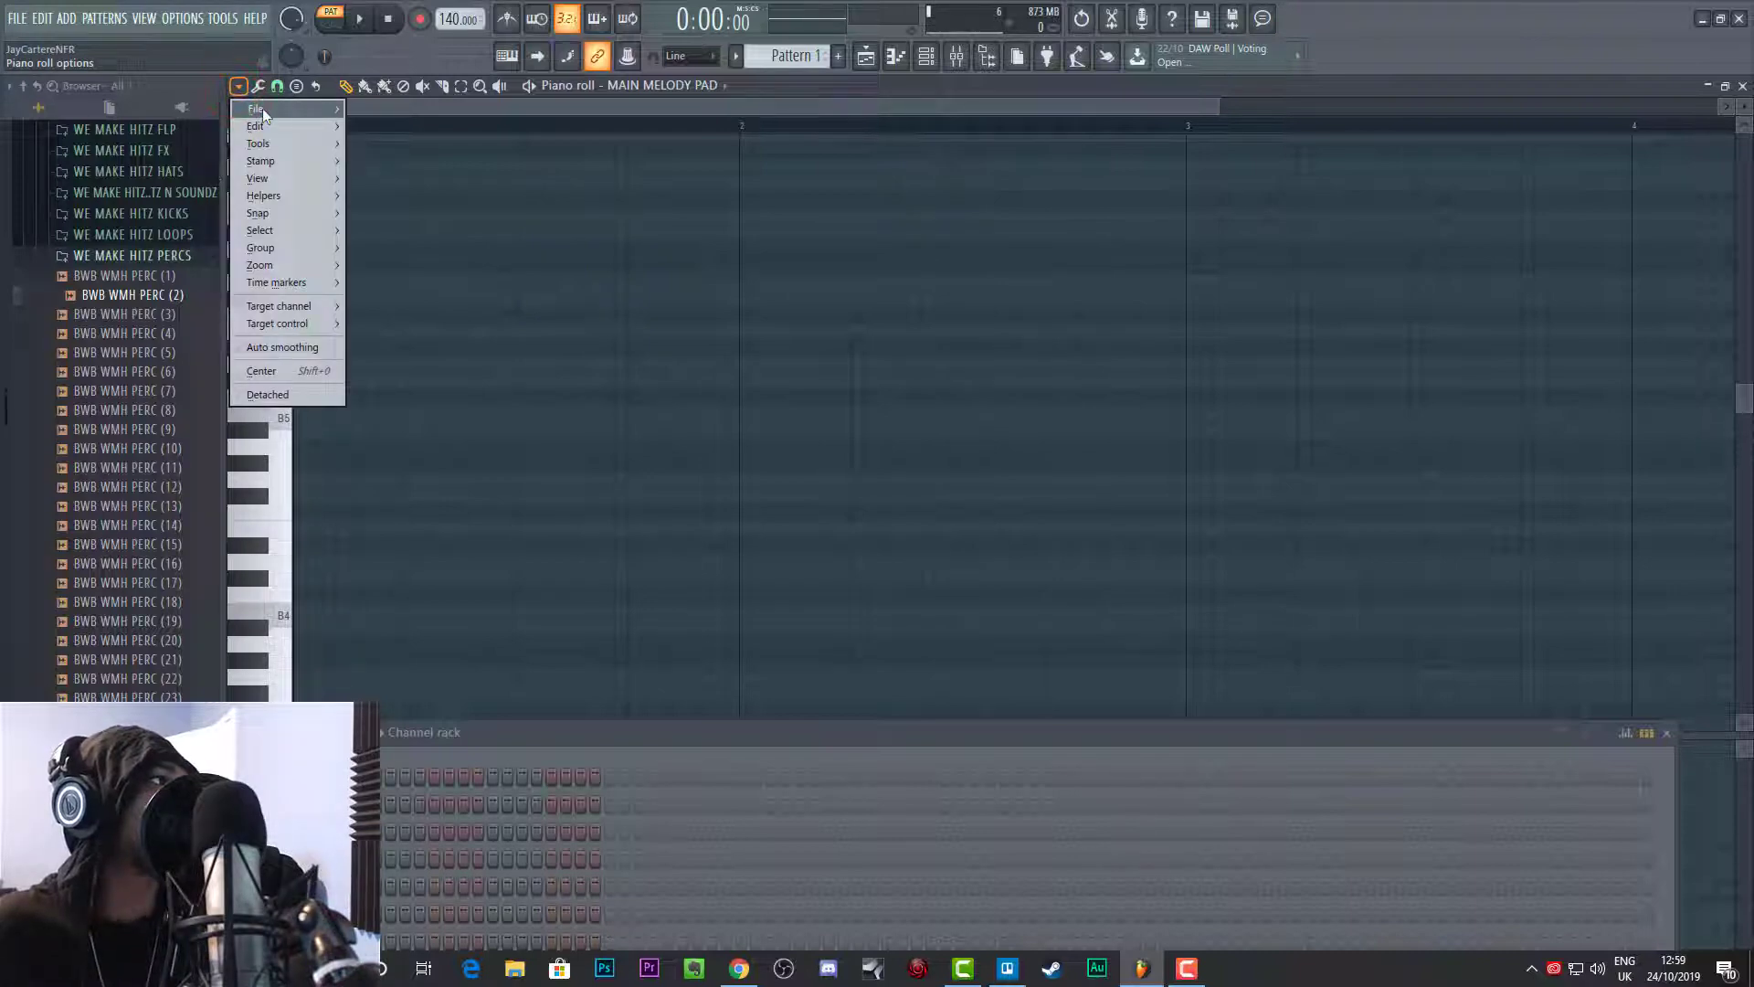
{"action": "mouse_move", "coordinate": [303, 194]}
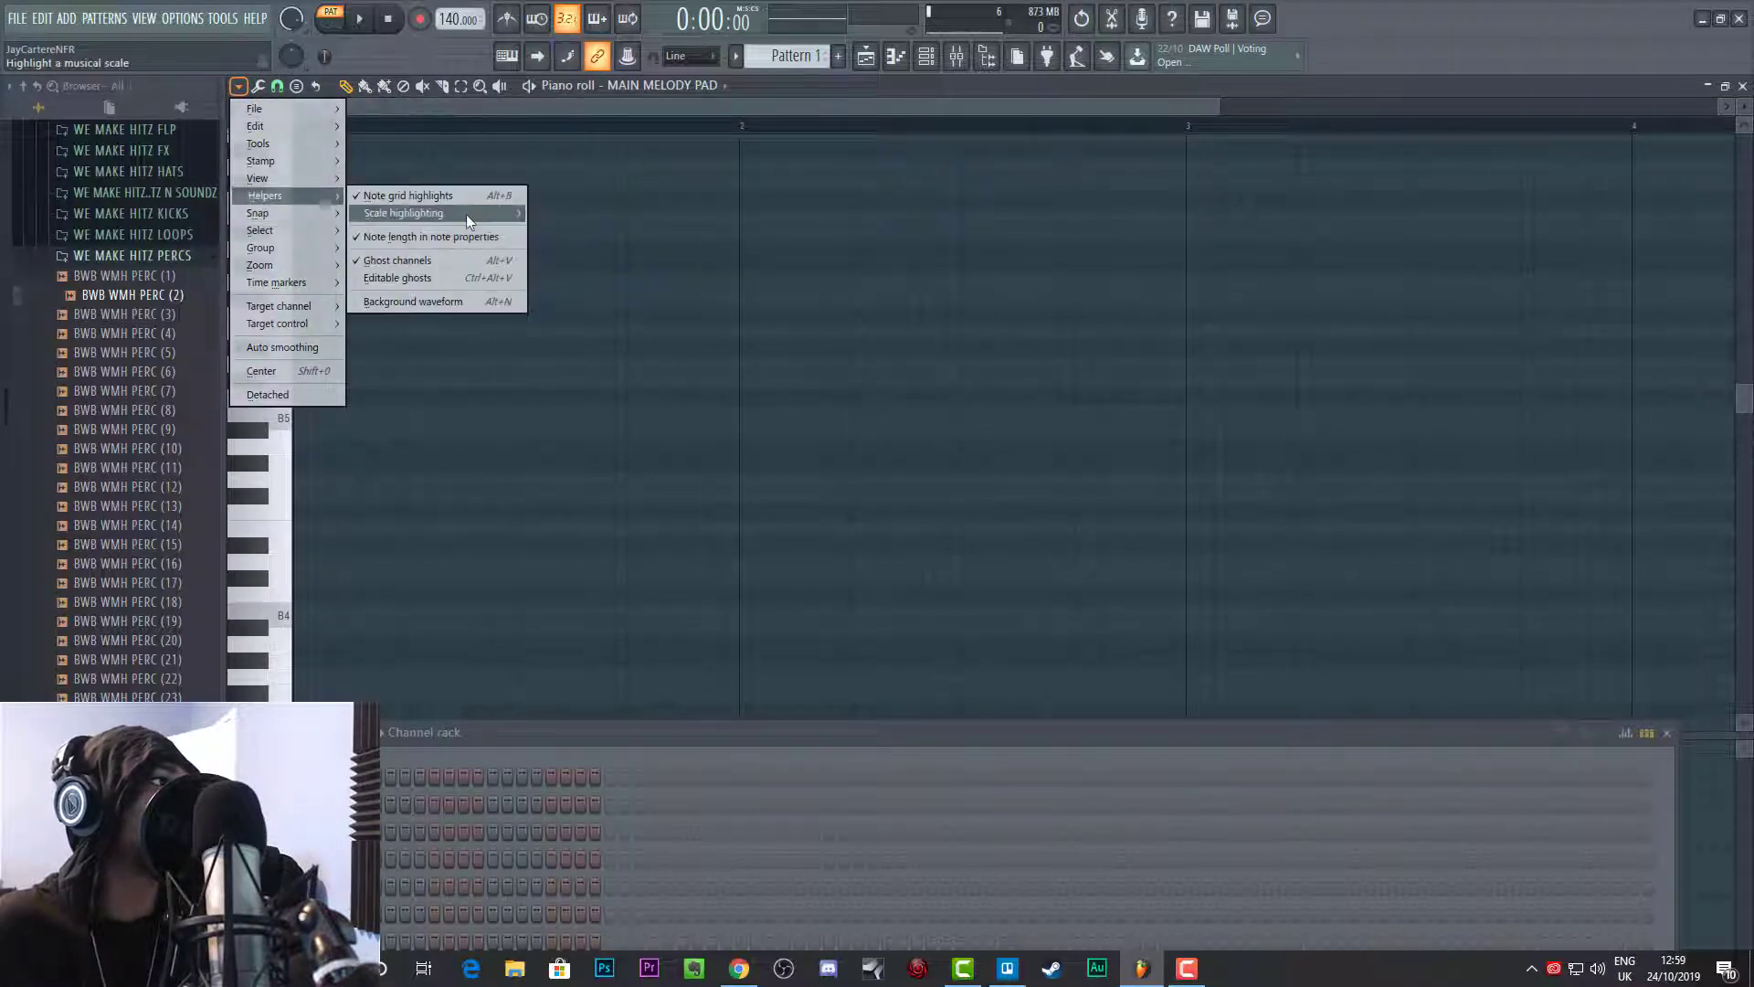
{"action": "mouse_move", "coordinate": [469, 213]}
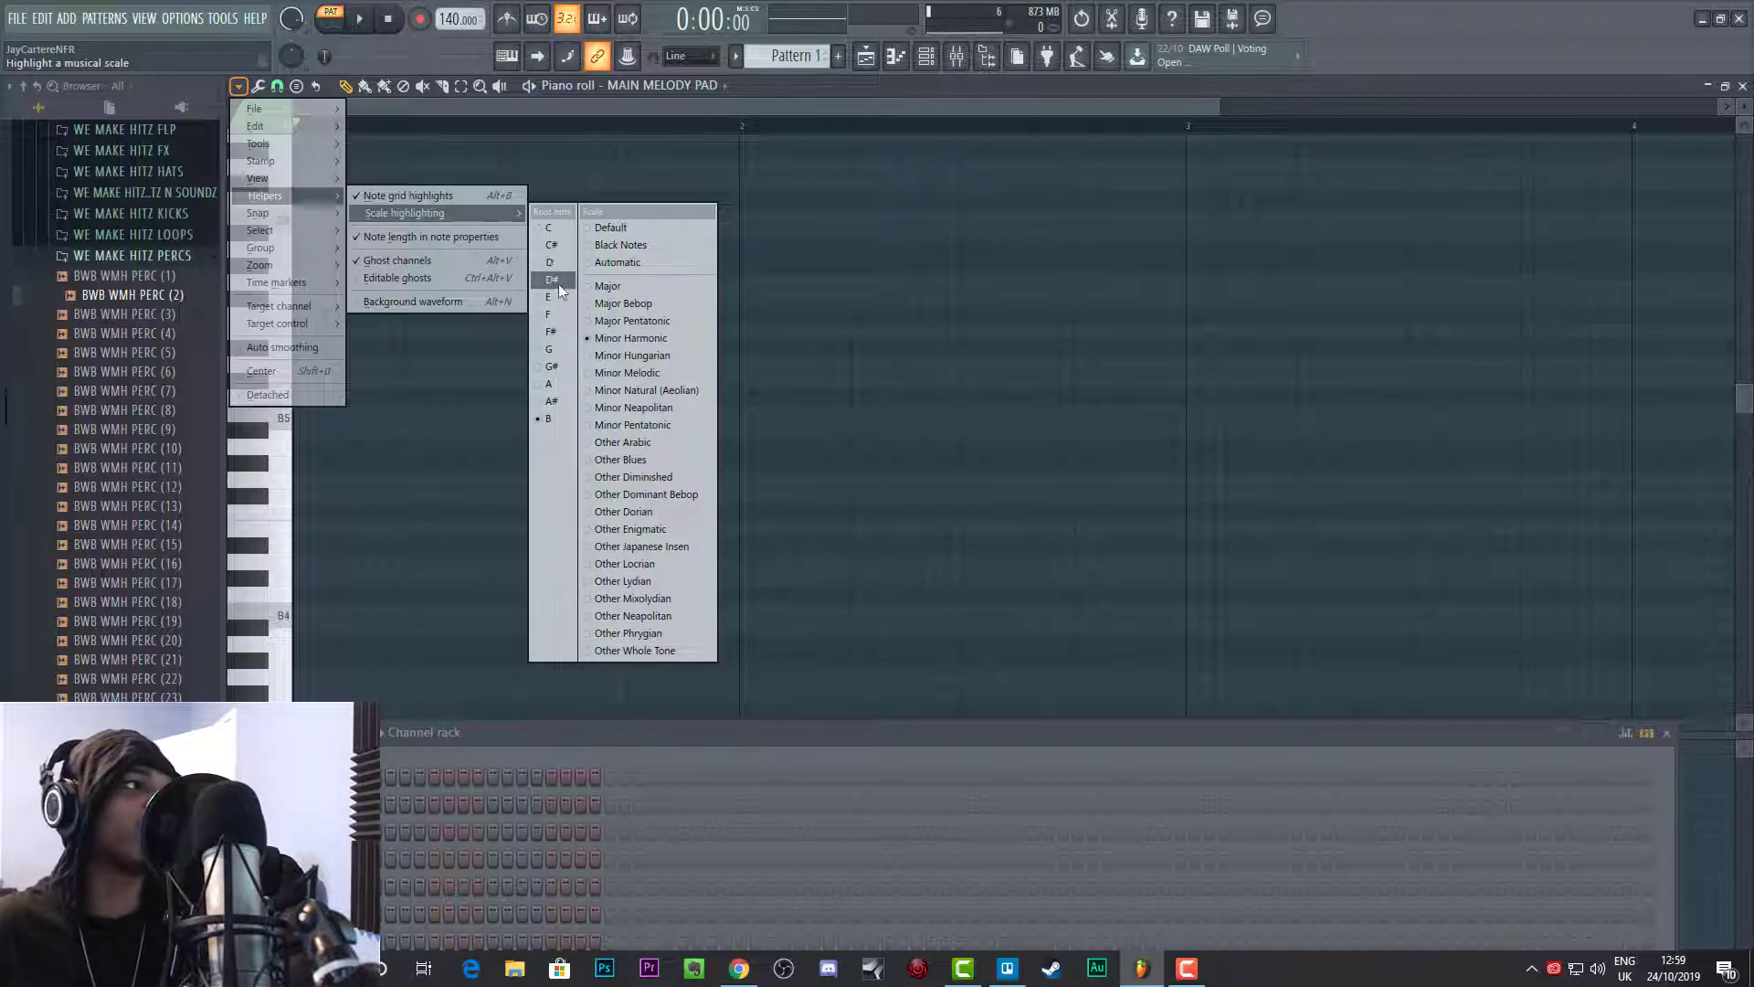
{"action": "left_click", "coordinate": [551, 247]}
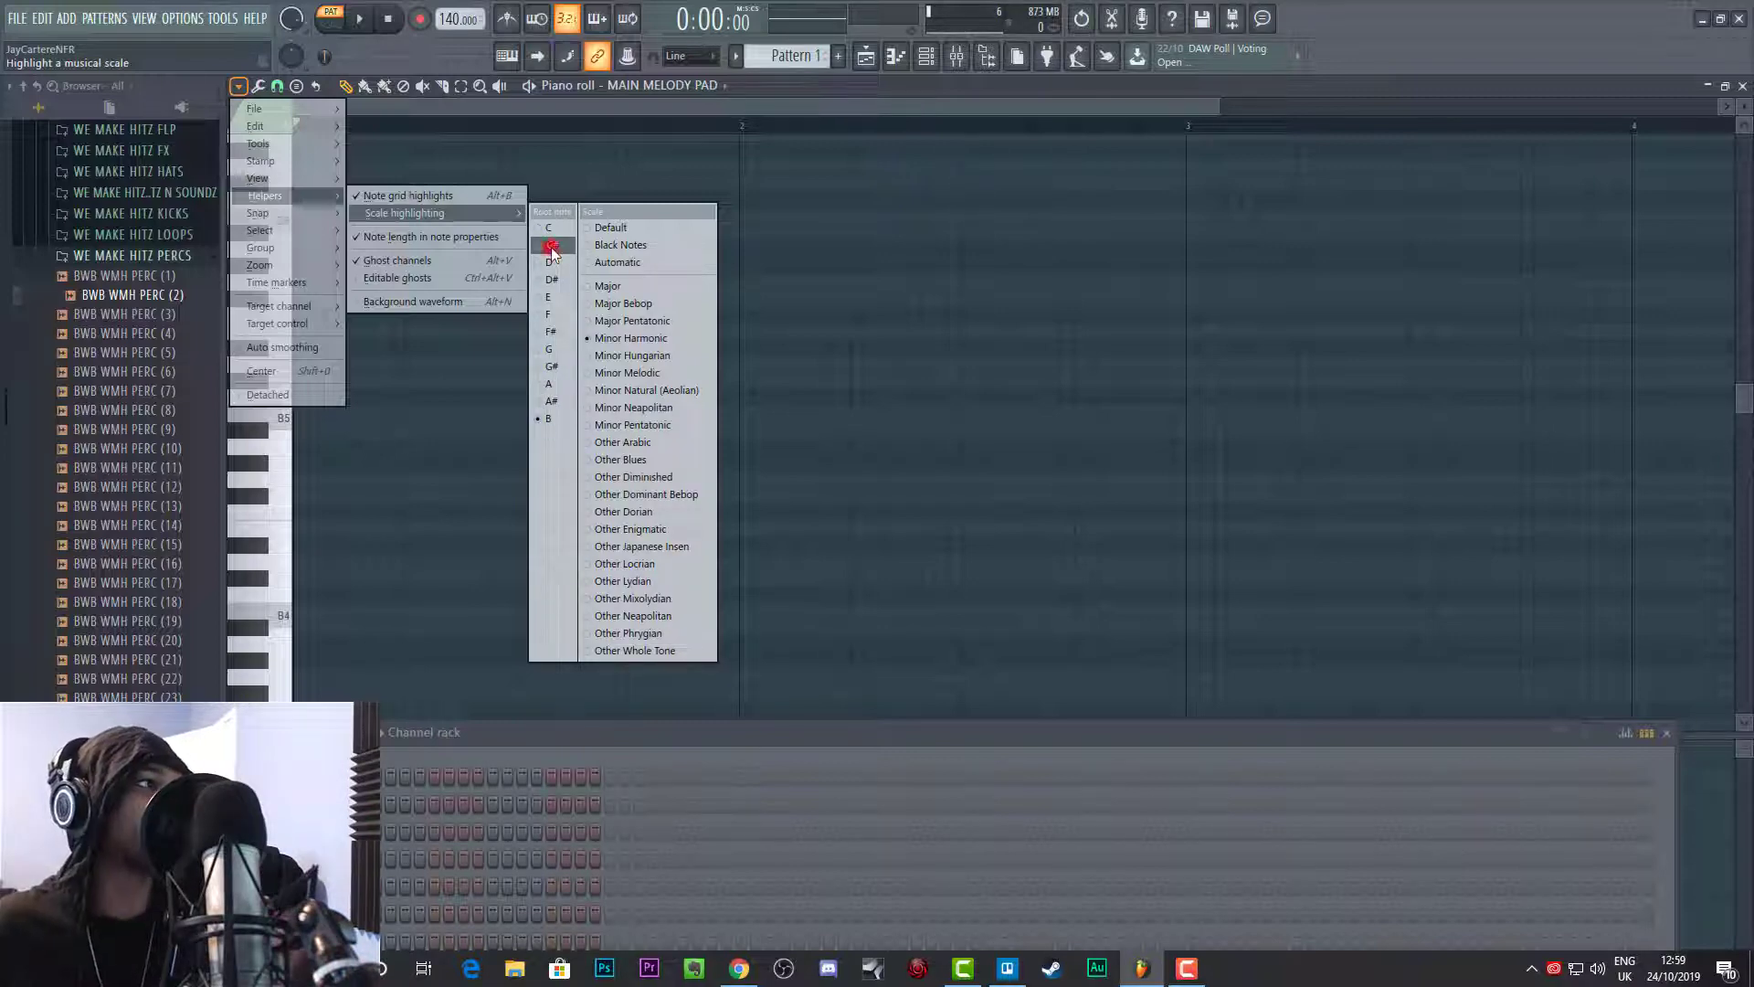
{"action": "left_click", "coordinate": [556, 223]}
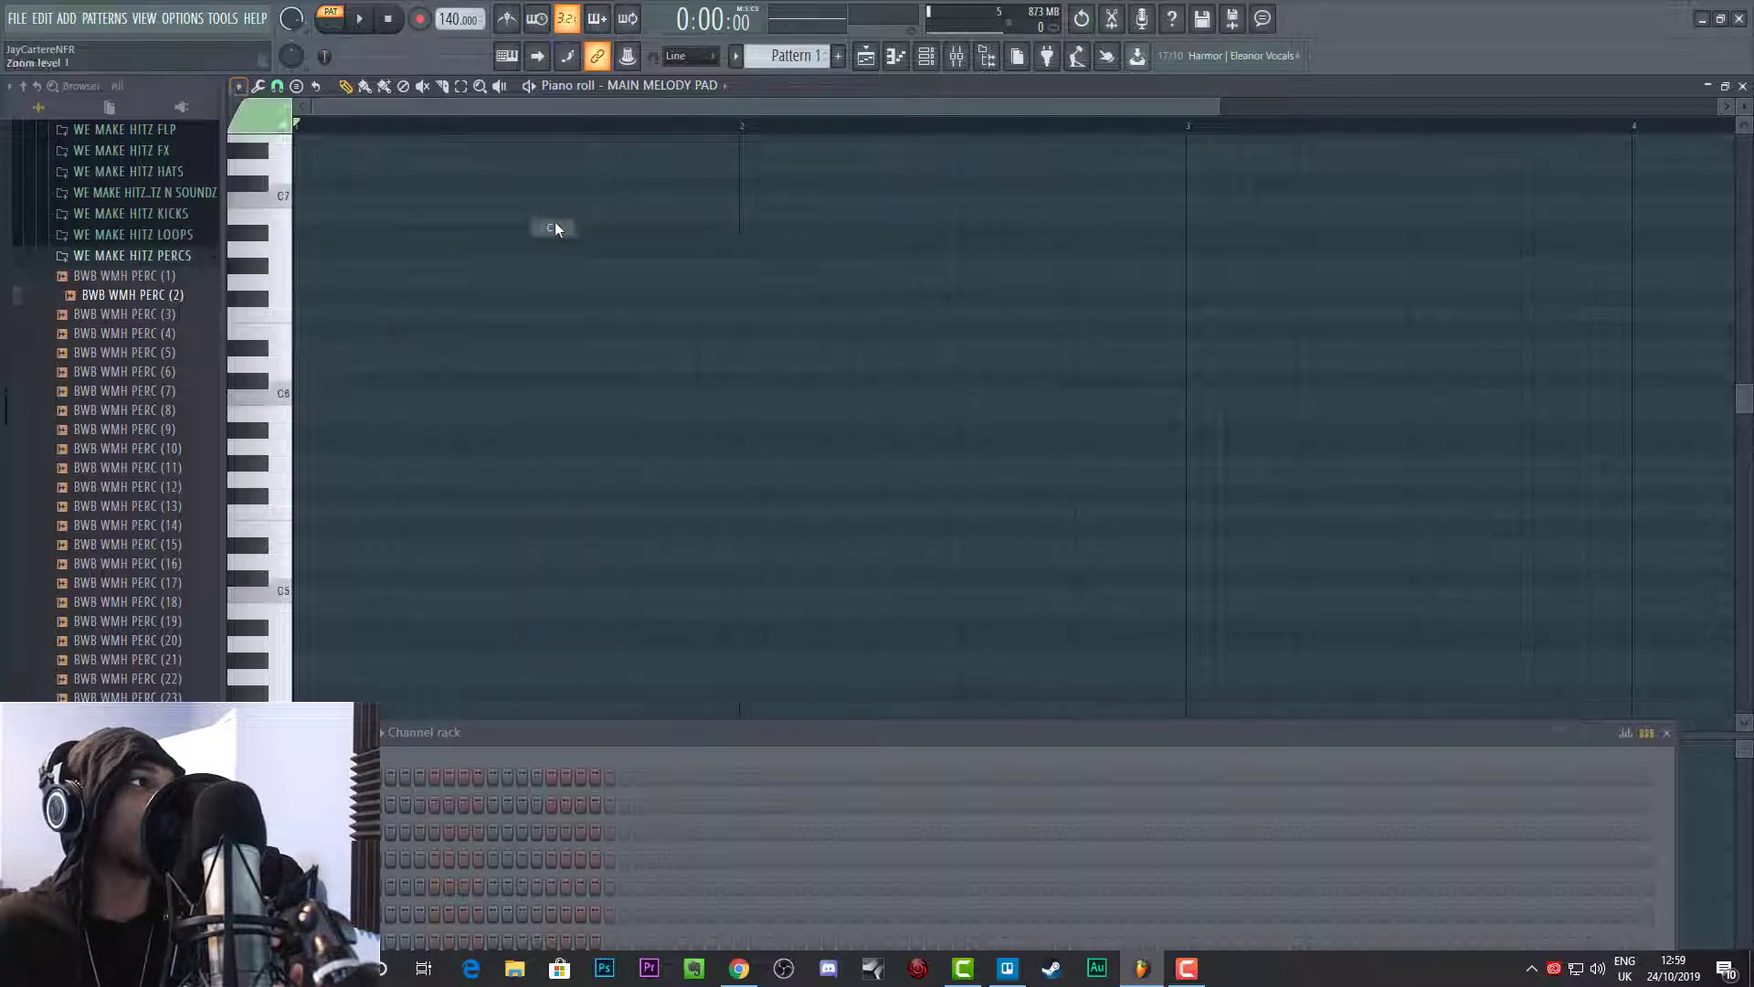
{"action": "left_click", "coordinate": [238, 85]}
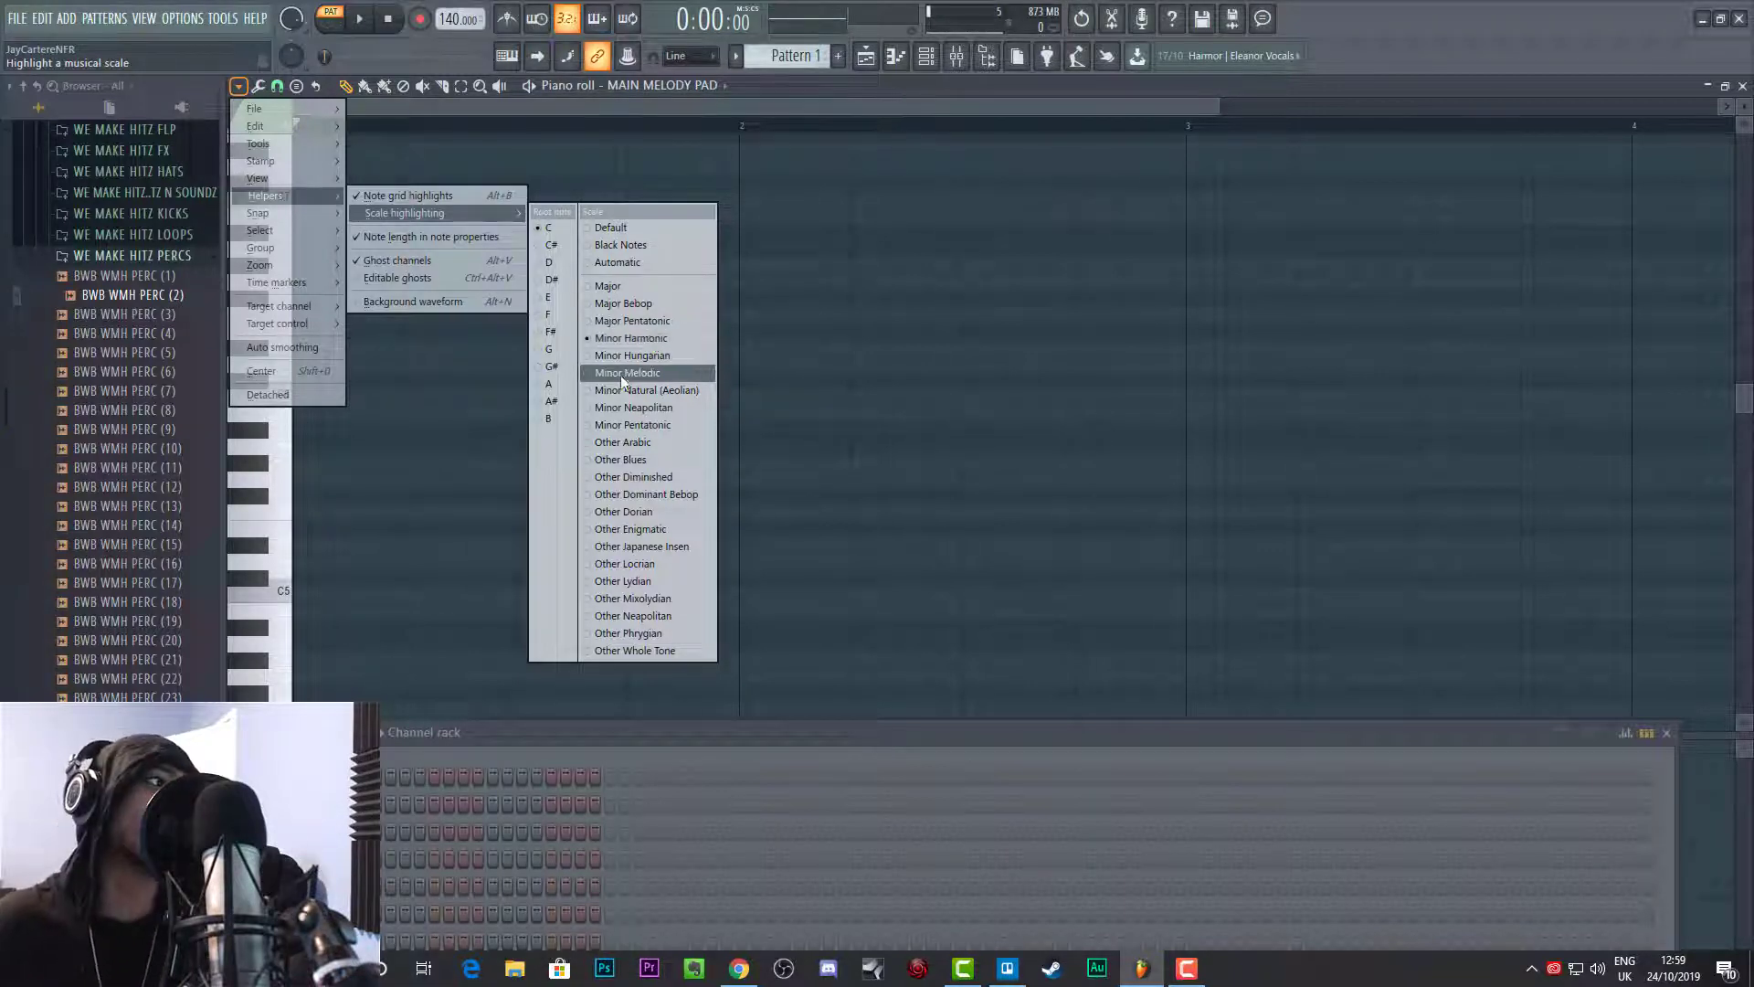
{"action": "left_click", "coordinate": [652, 112]}
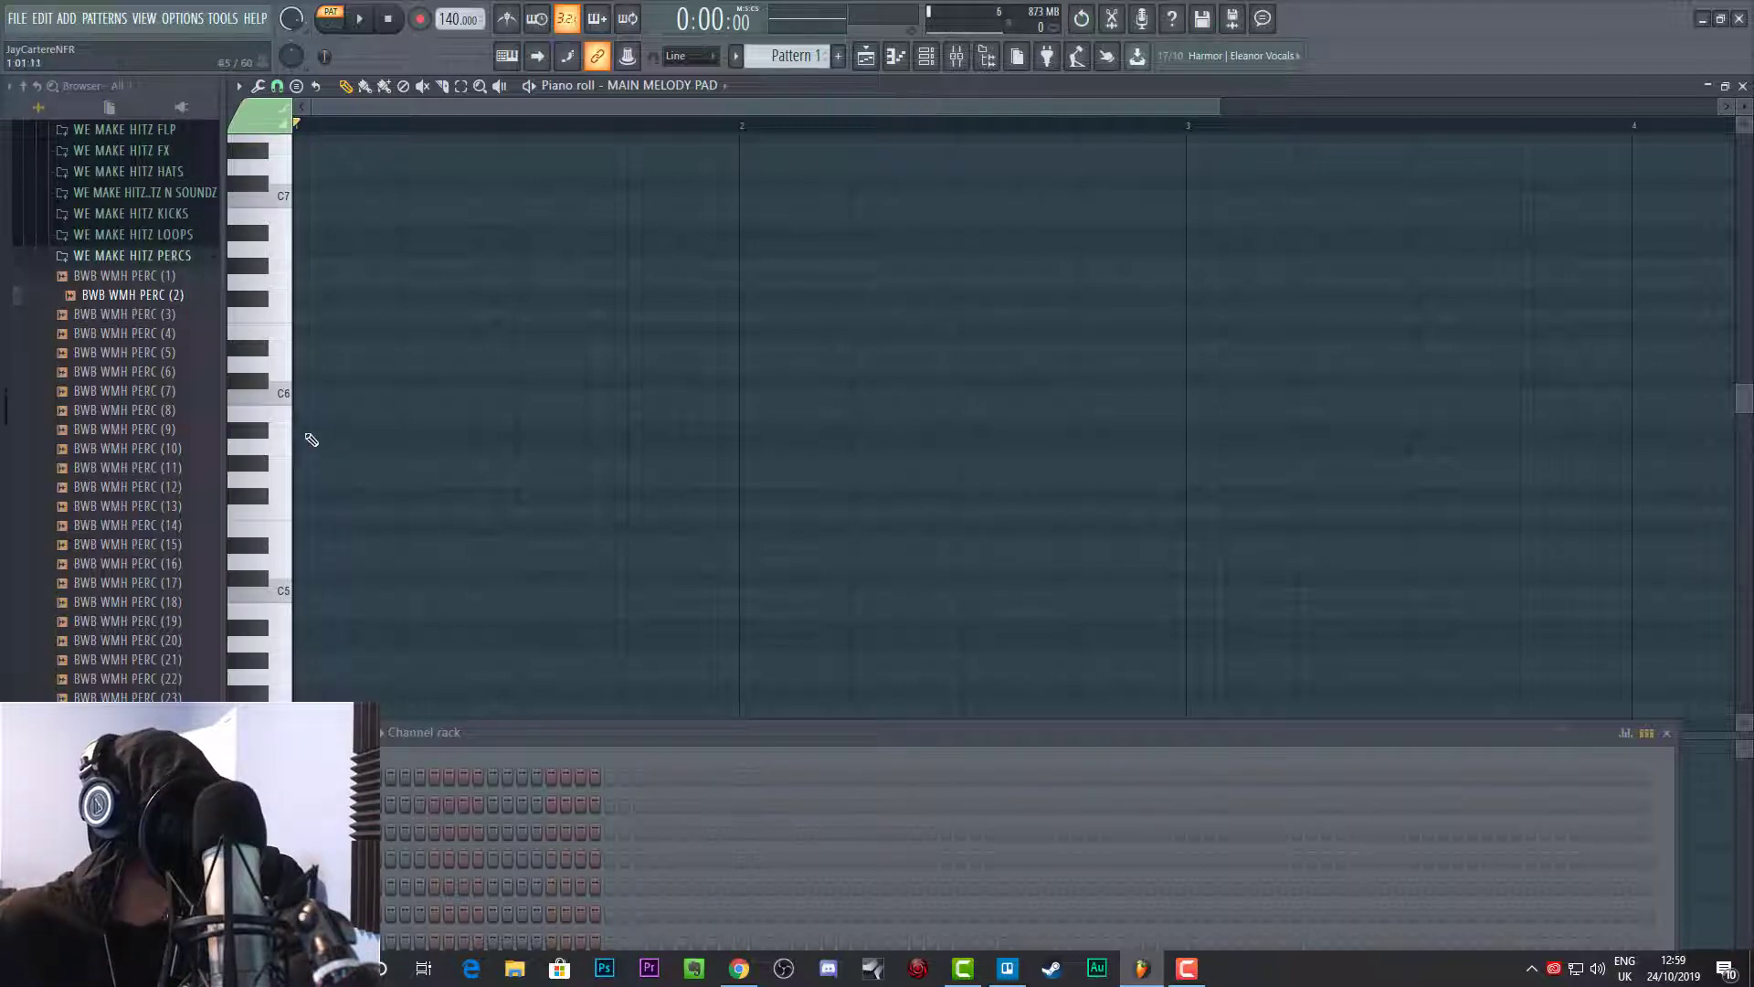
Step: Draw eight equal back-to-back notes filling the first bar: C6, D#6, D6, G6, C7, F6, D6 and C6
{"action": "scroll", "coordinate": [287, 439], "scroll_direction": "up", "scroll_amount": 2}
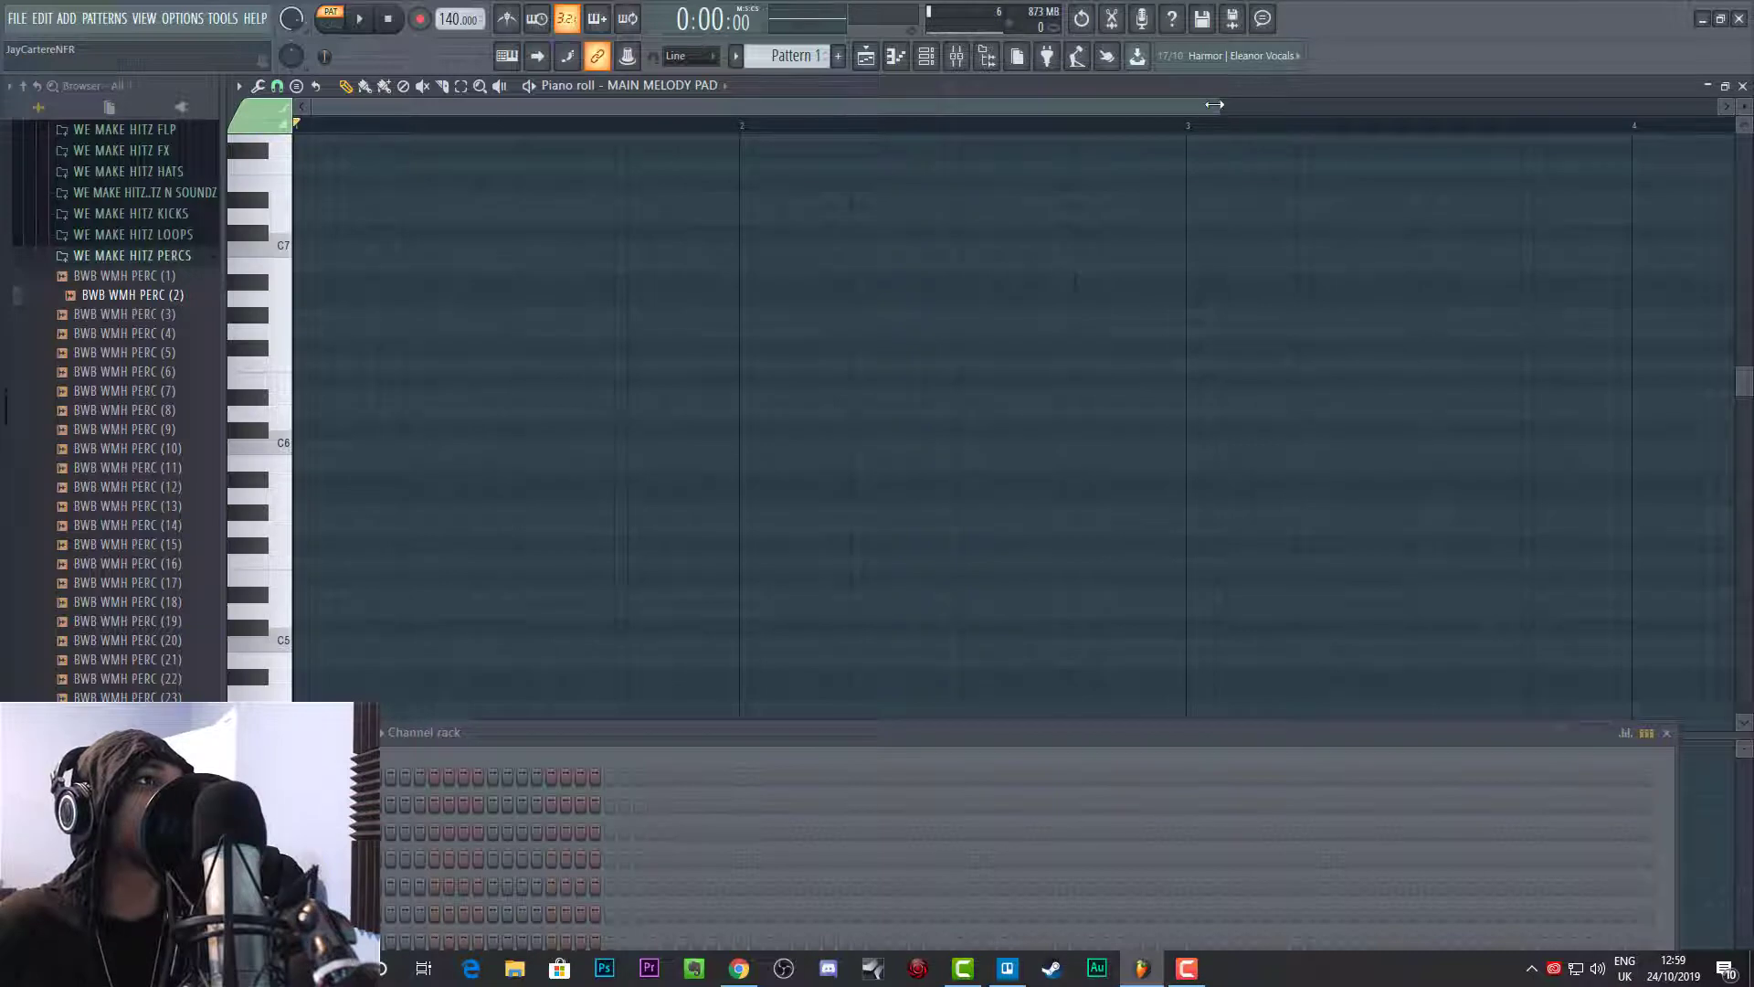
{"action": "left_click_drag", "start_coordinate": [1215, 104], "coordinate": [691, 104]}
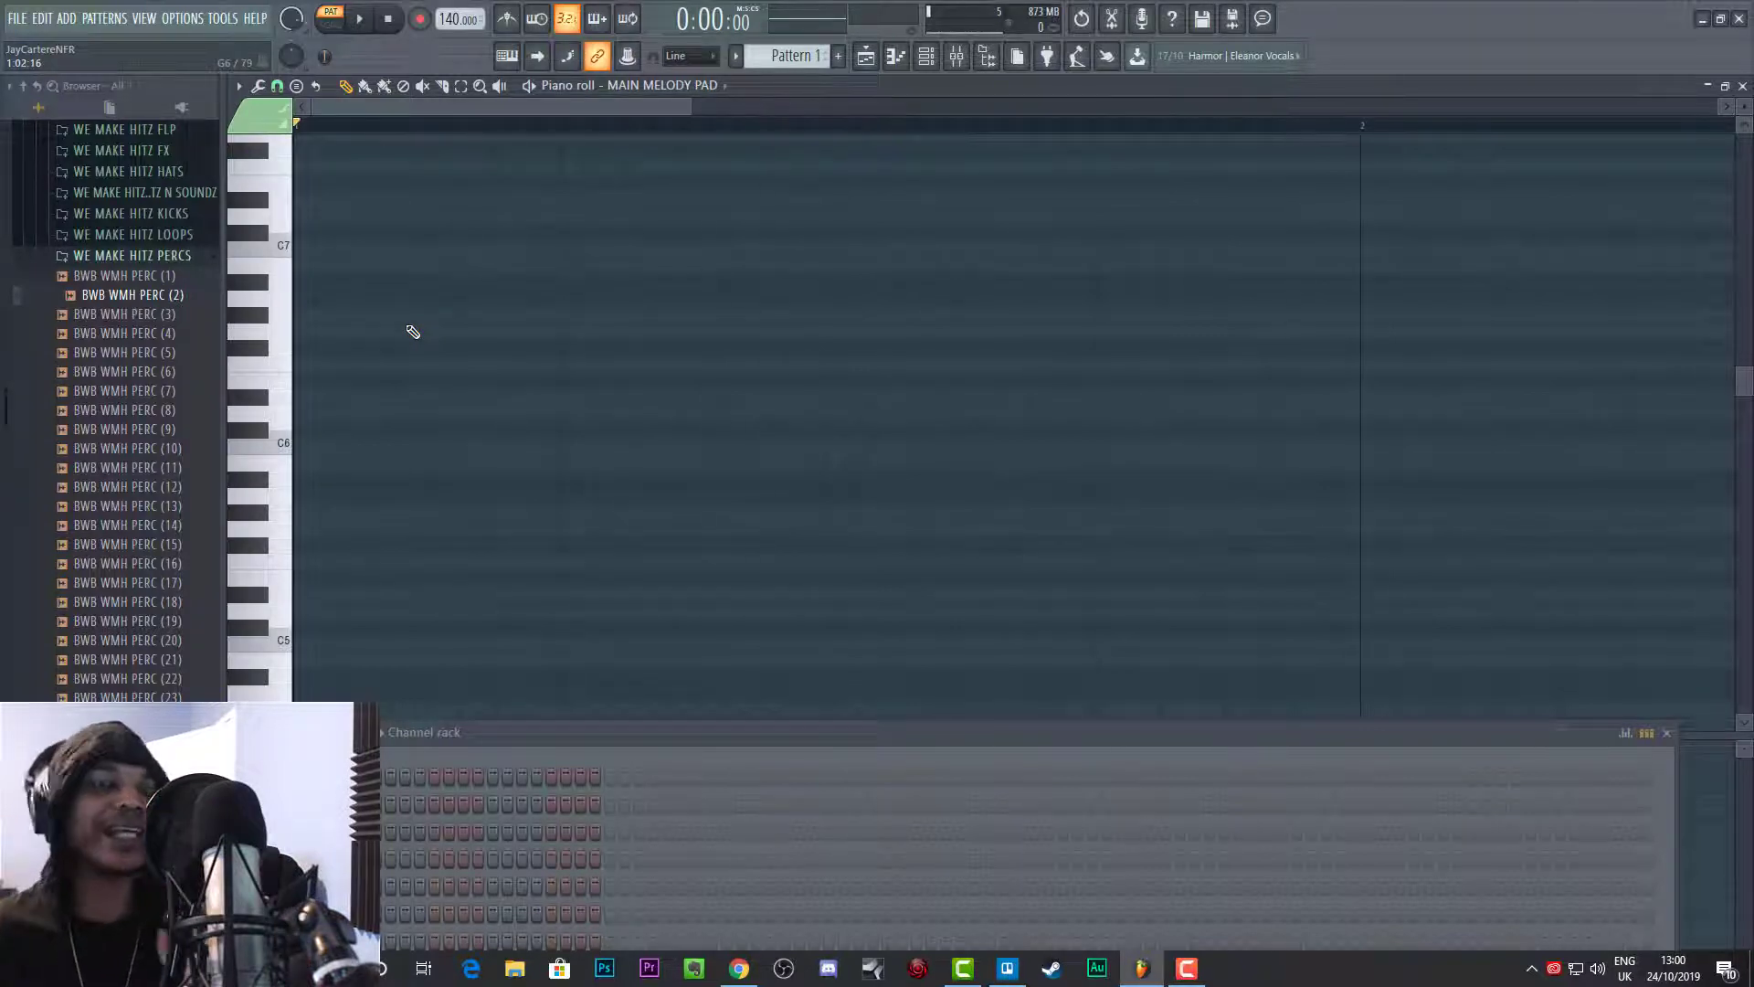
{"action": "left_click", "coordinate": [312, 446]}
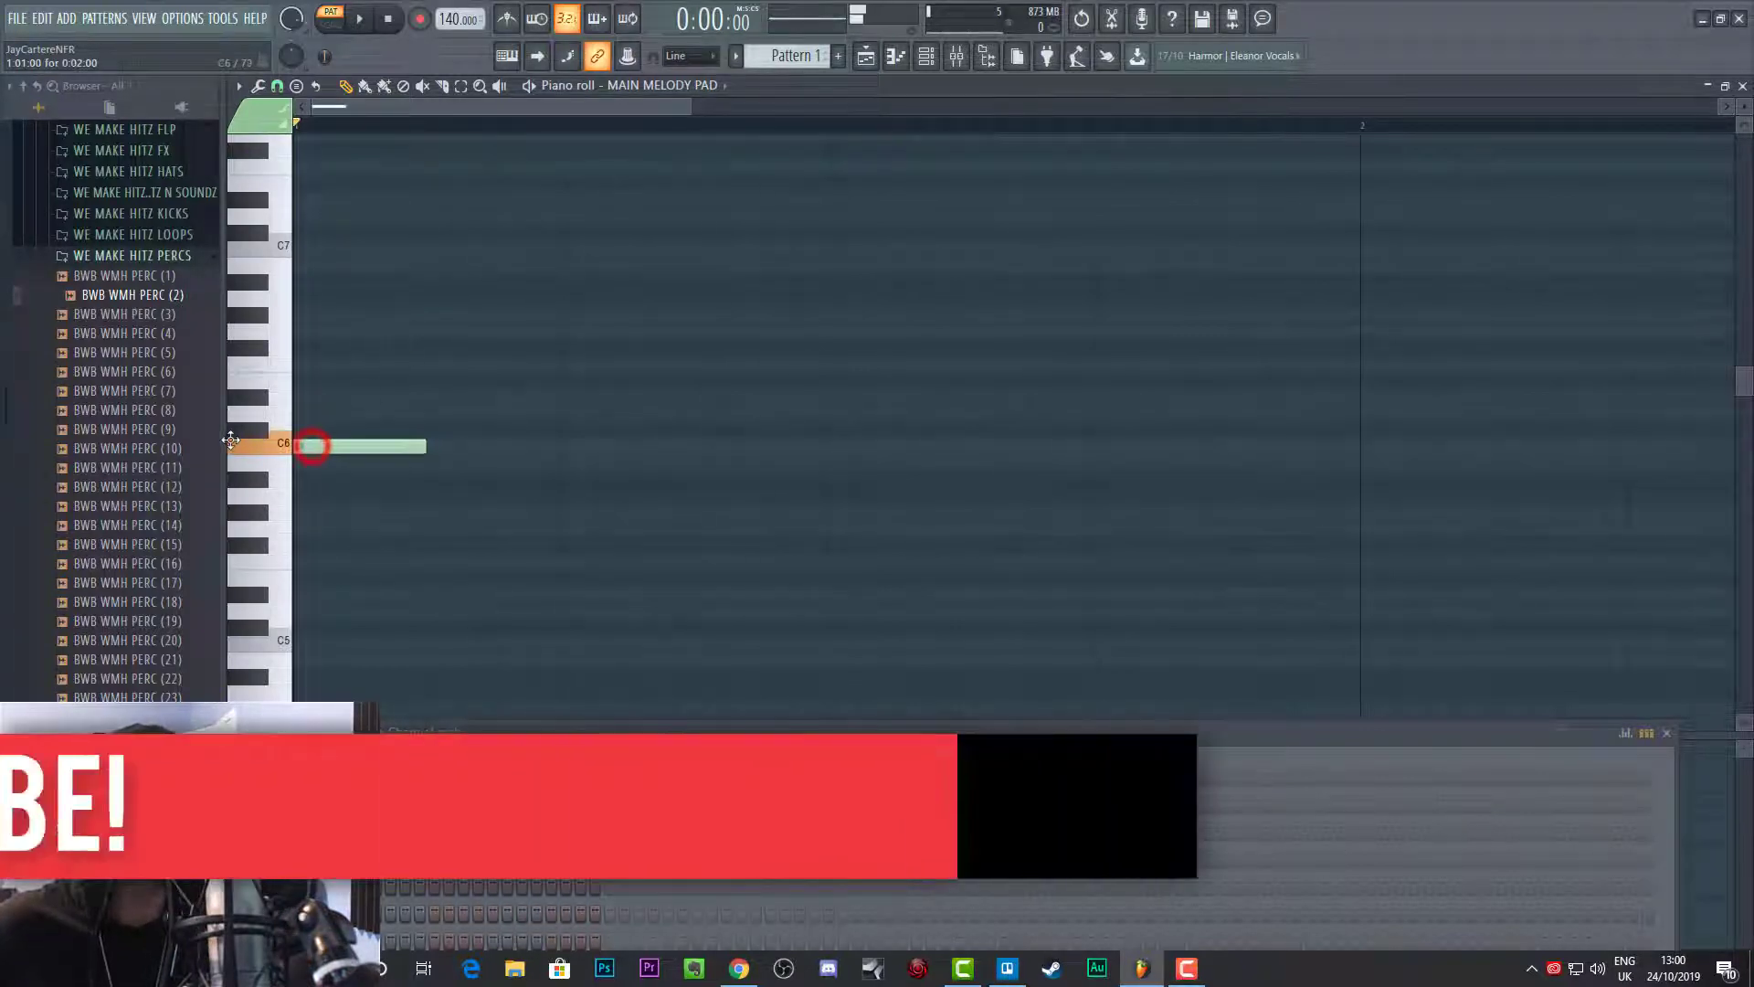
{"action": "left_click", "coordinate": [428, 399]}
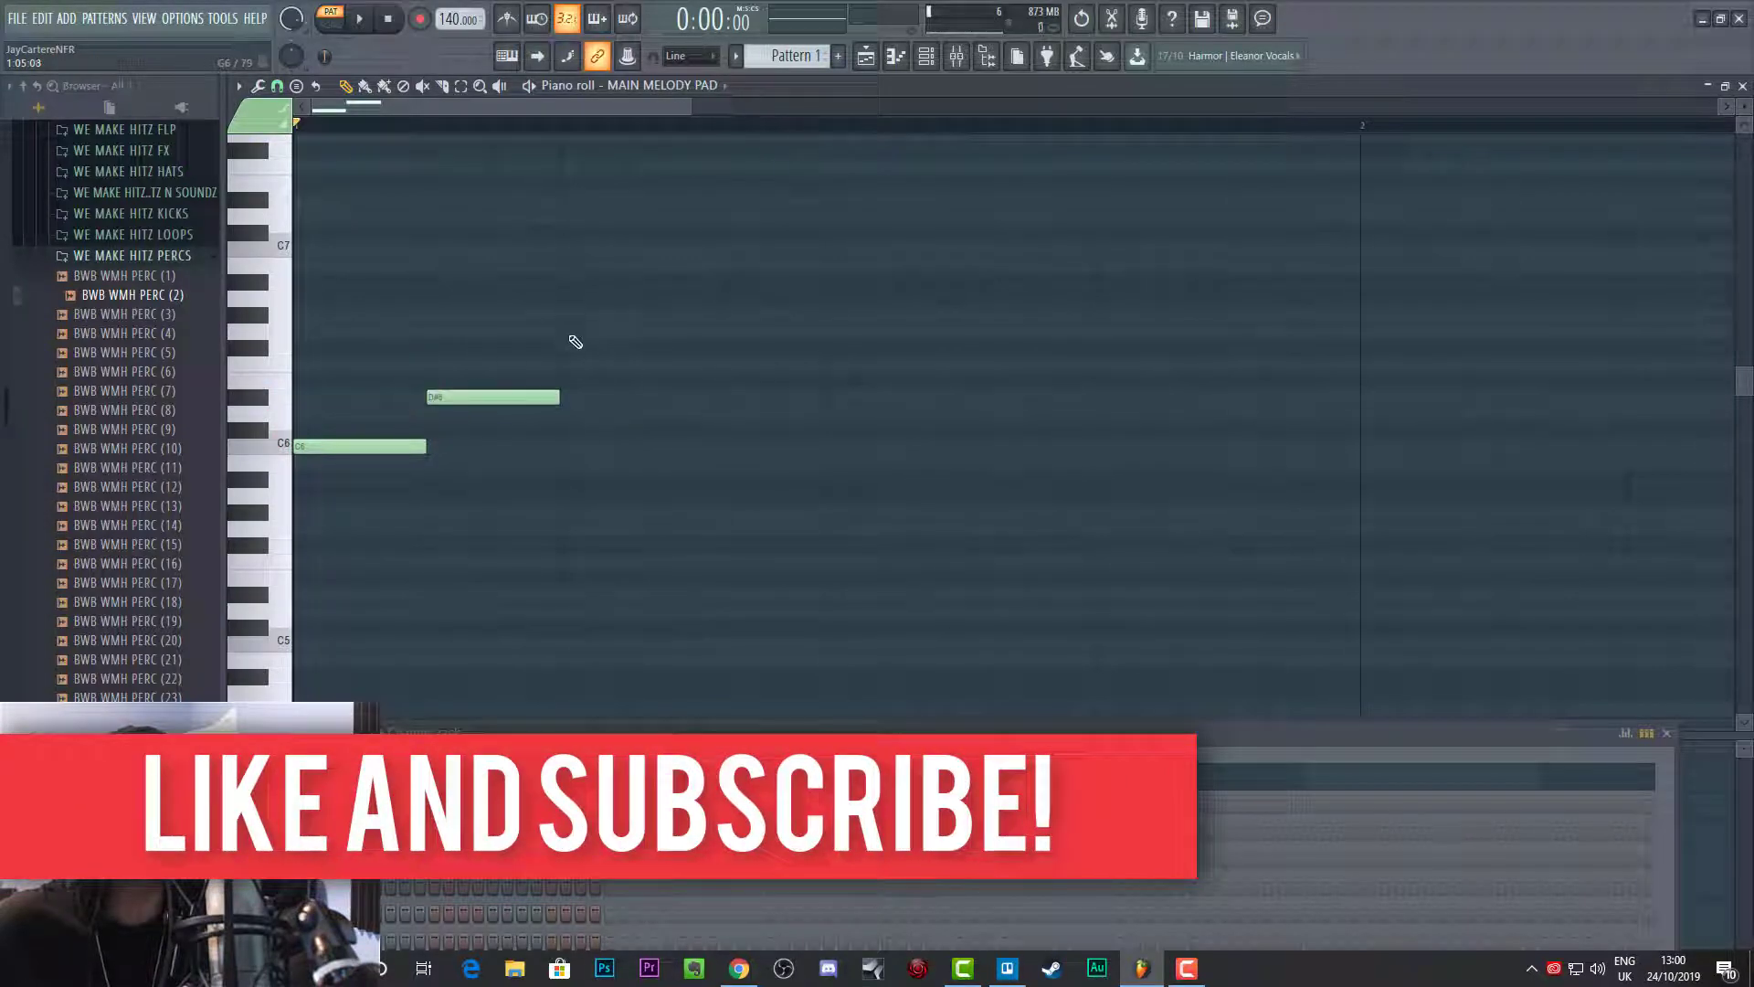
{"action": "left_click", "coordinate": [565, 415]}
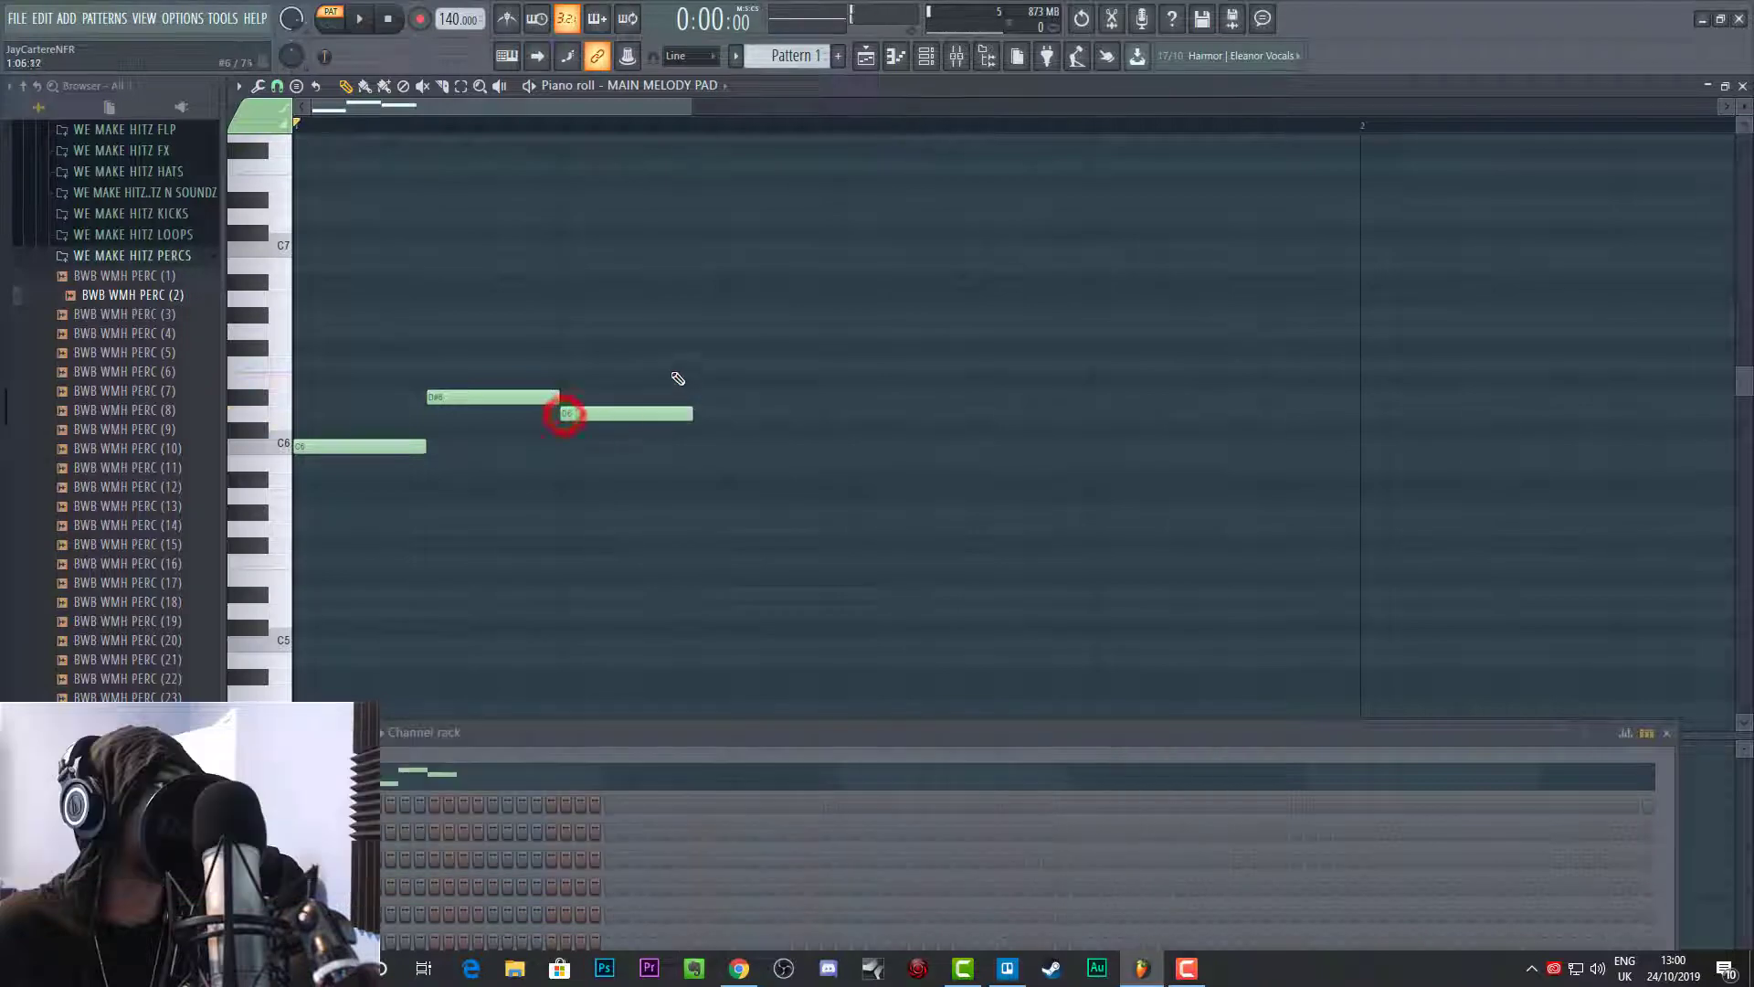
{"action": "left_click", "coordinate": [698, 331]}
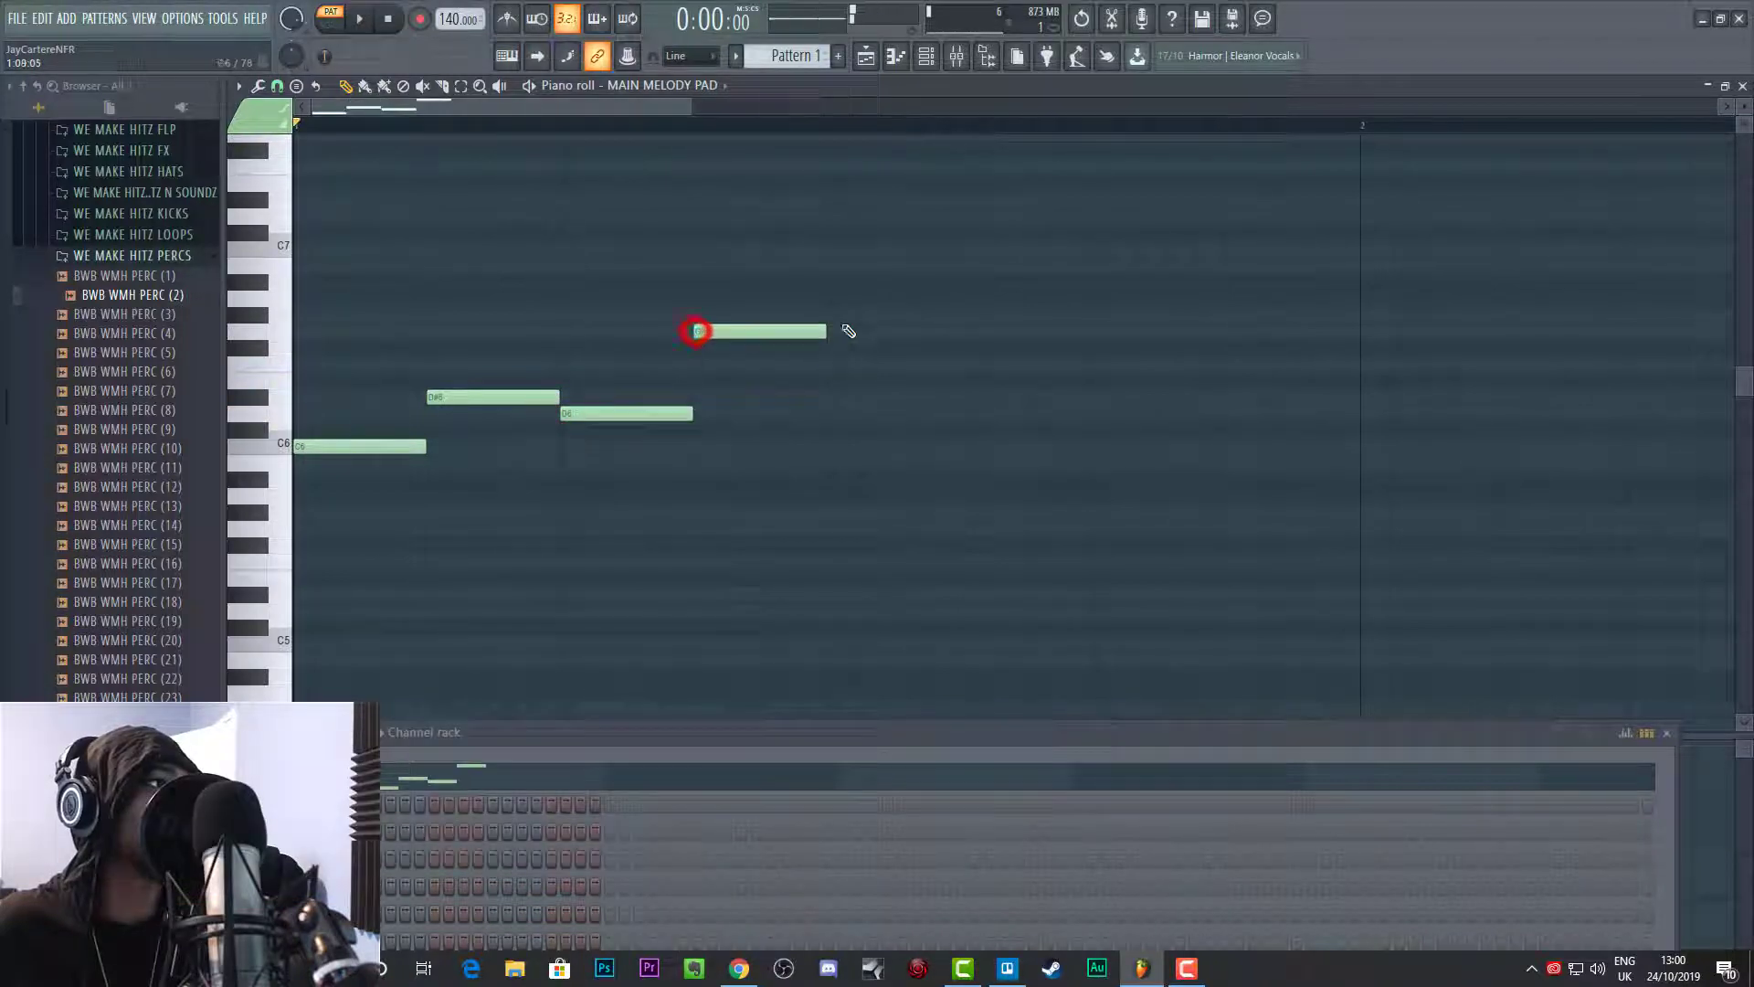
{"action": "left_click", "coordinate": [829, 248]}
{"action": "left_click", "coordinate": [959, 365]}
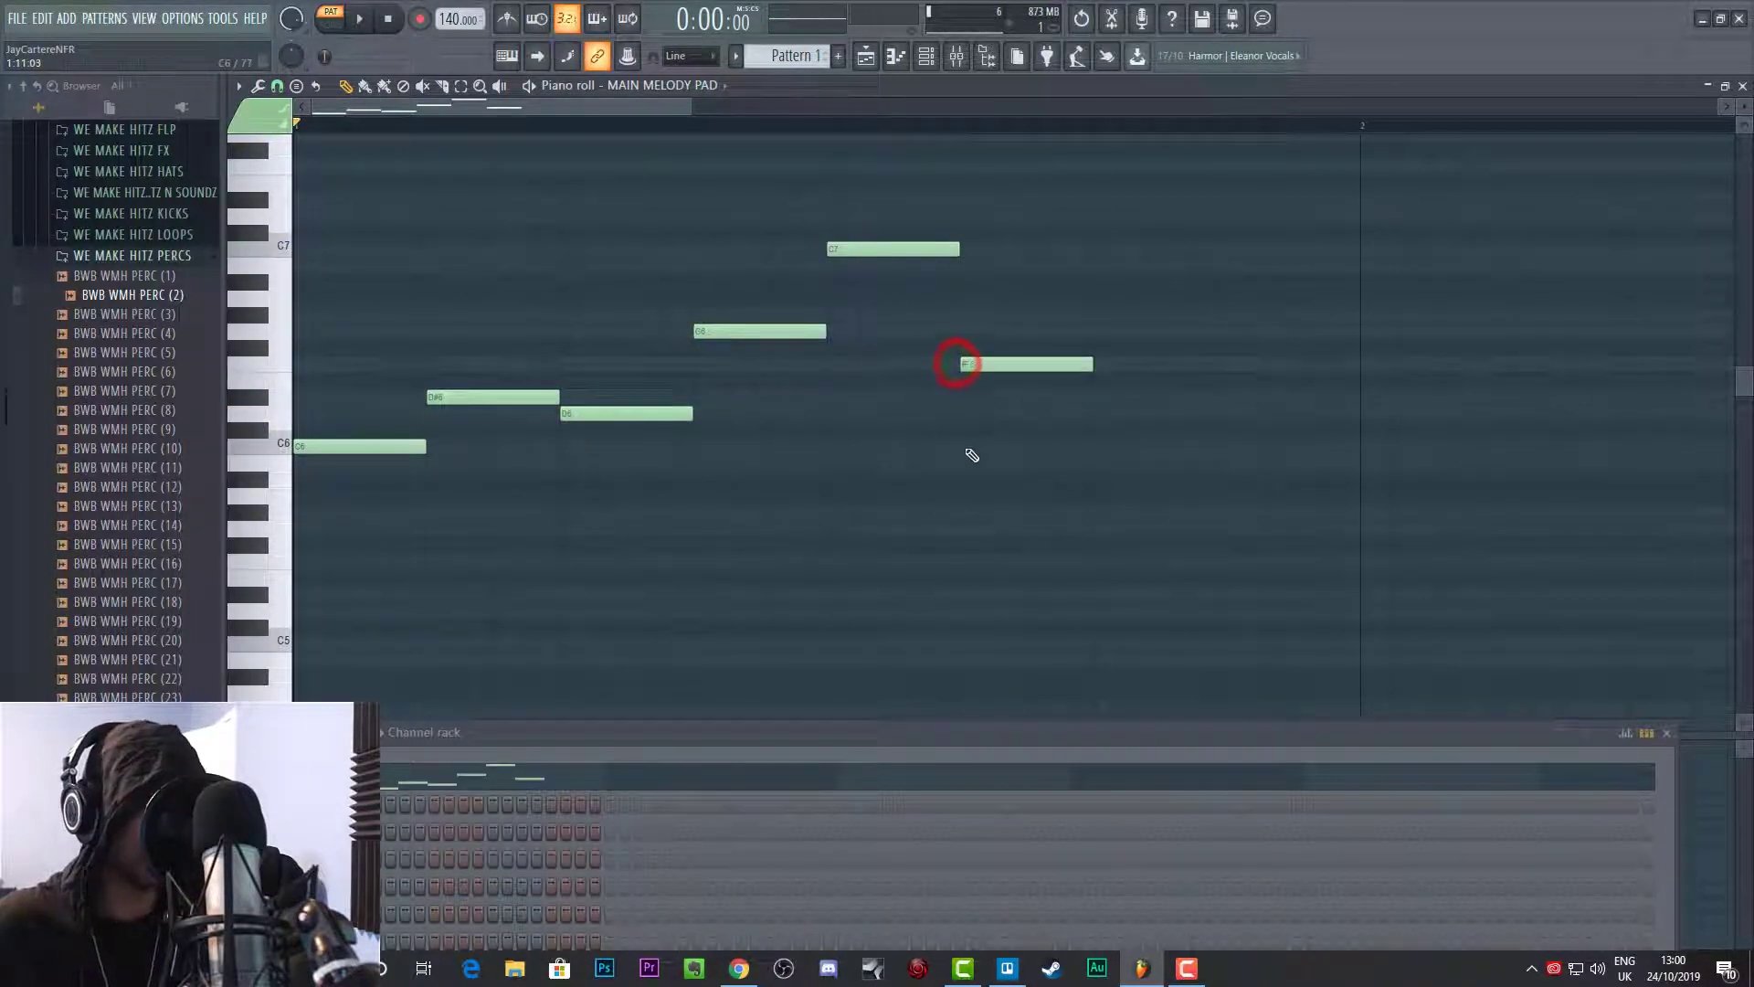
{"action": "left_click", "coordinate": [1103, 413]}
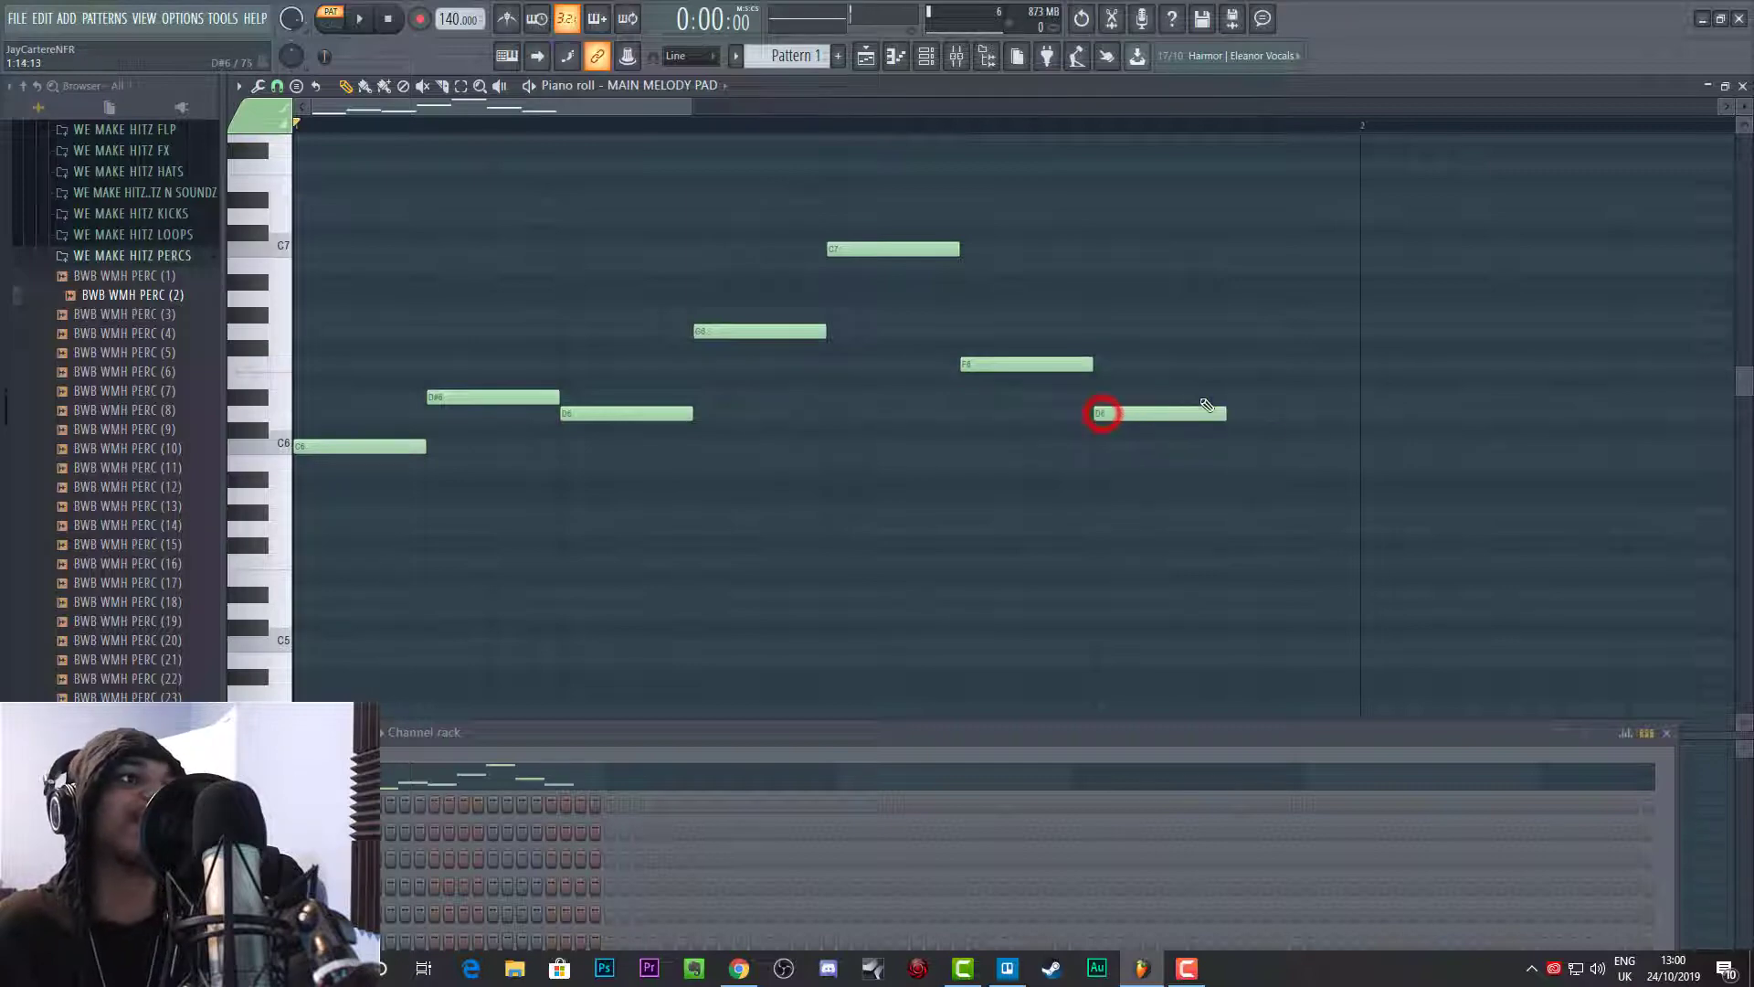
{"action": "left_click", "coordinate": [1234, 446]}
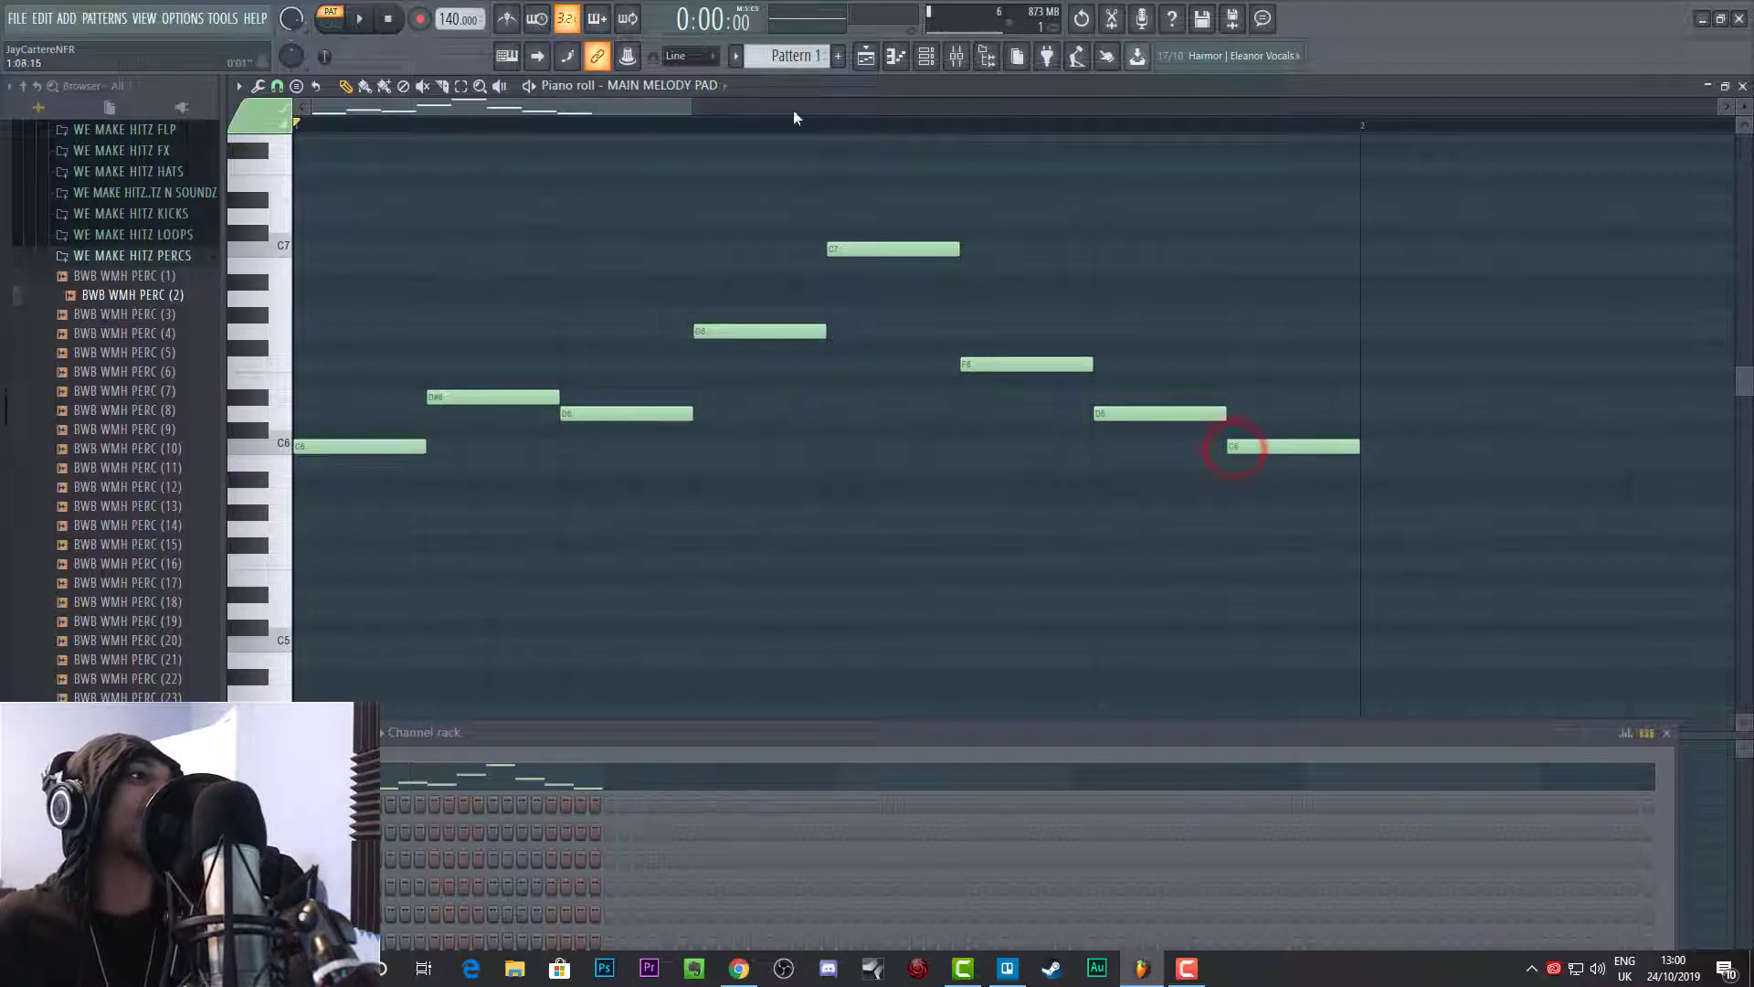
Step: Play back the eight-note melody in the first bar and stop it
{"action": "left_click_drag", "start_coordinate": [693, 108], "coordinate": [1170, 108]}
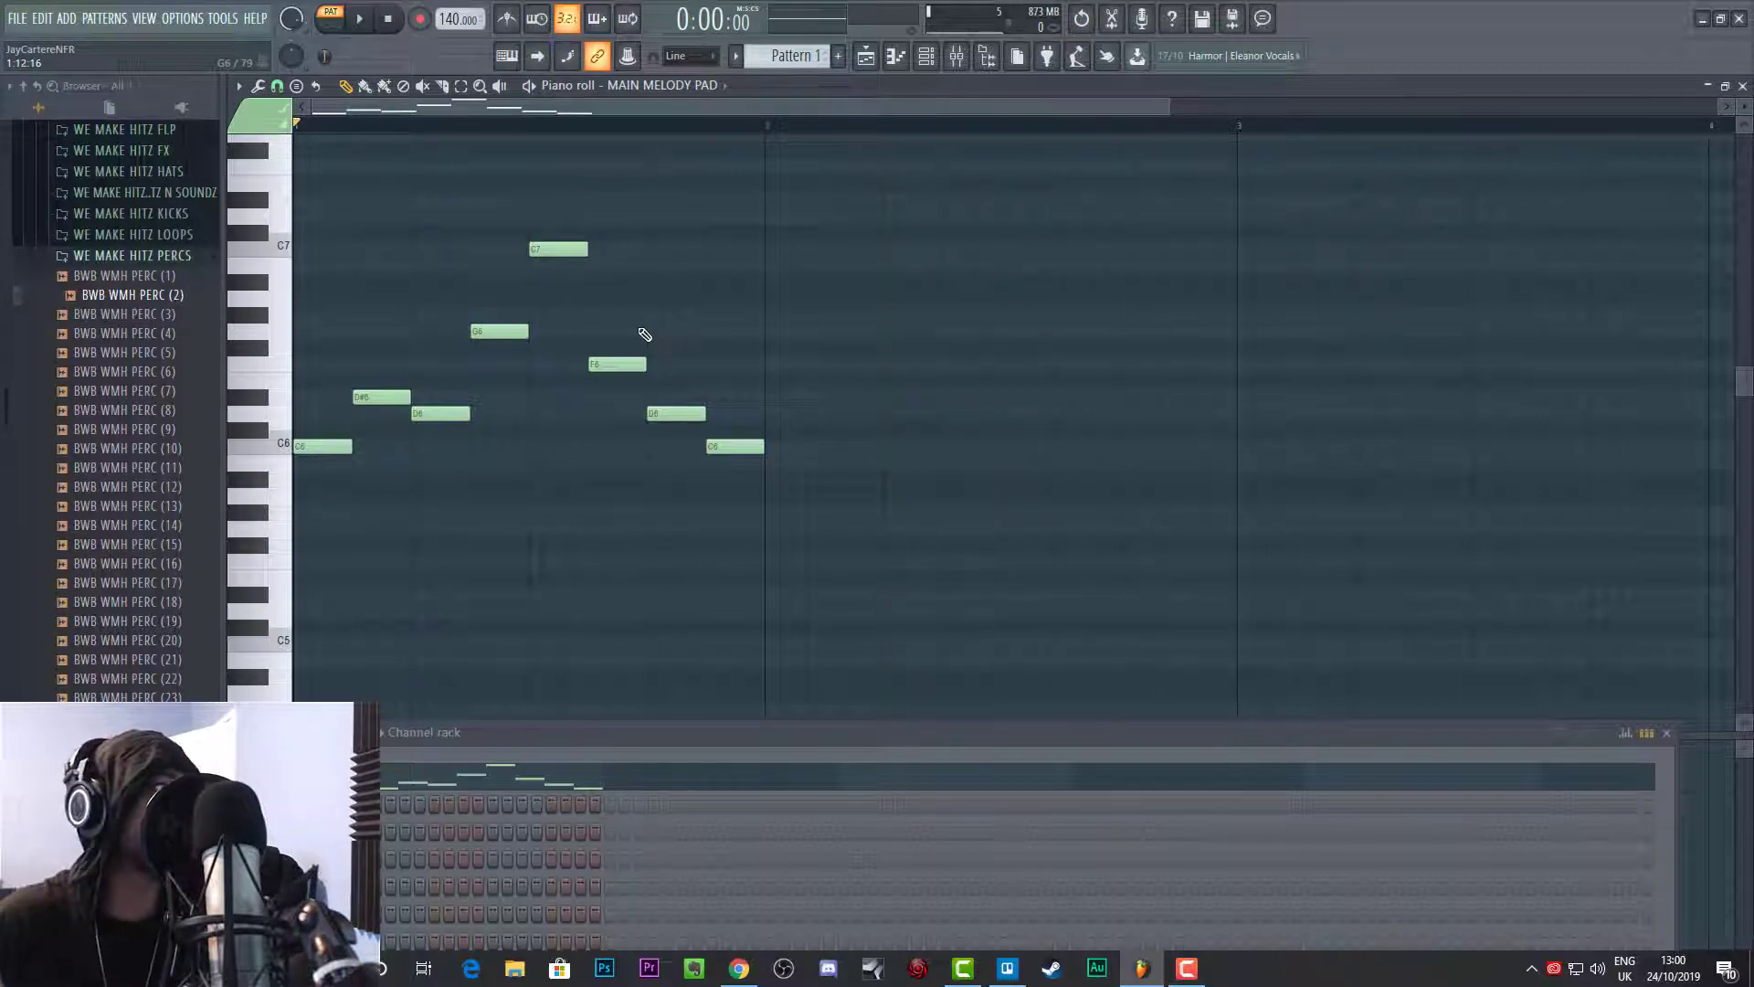
{"action": "key", "text": "space"}
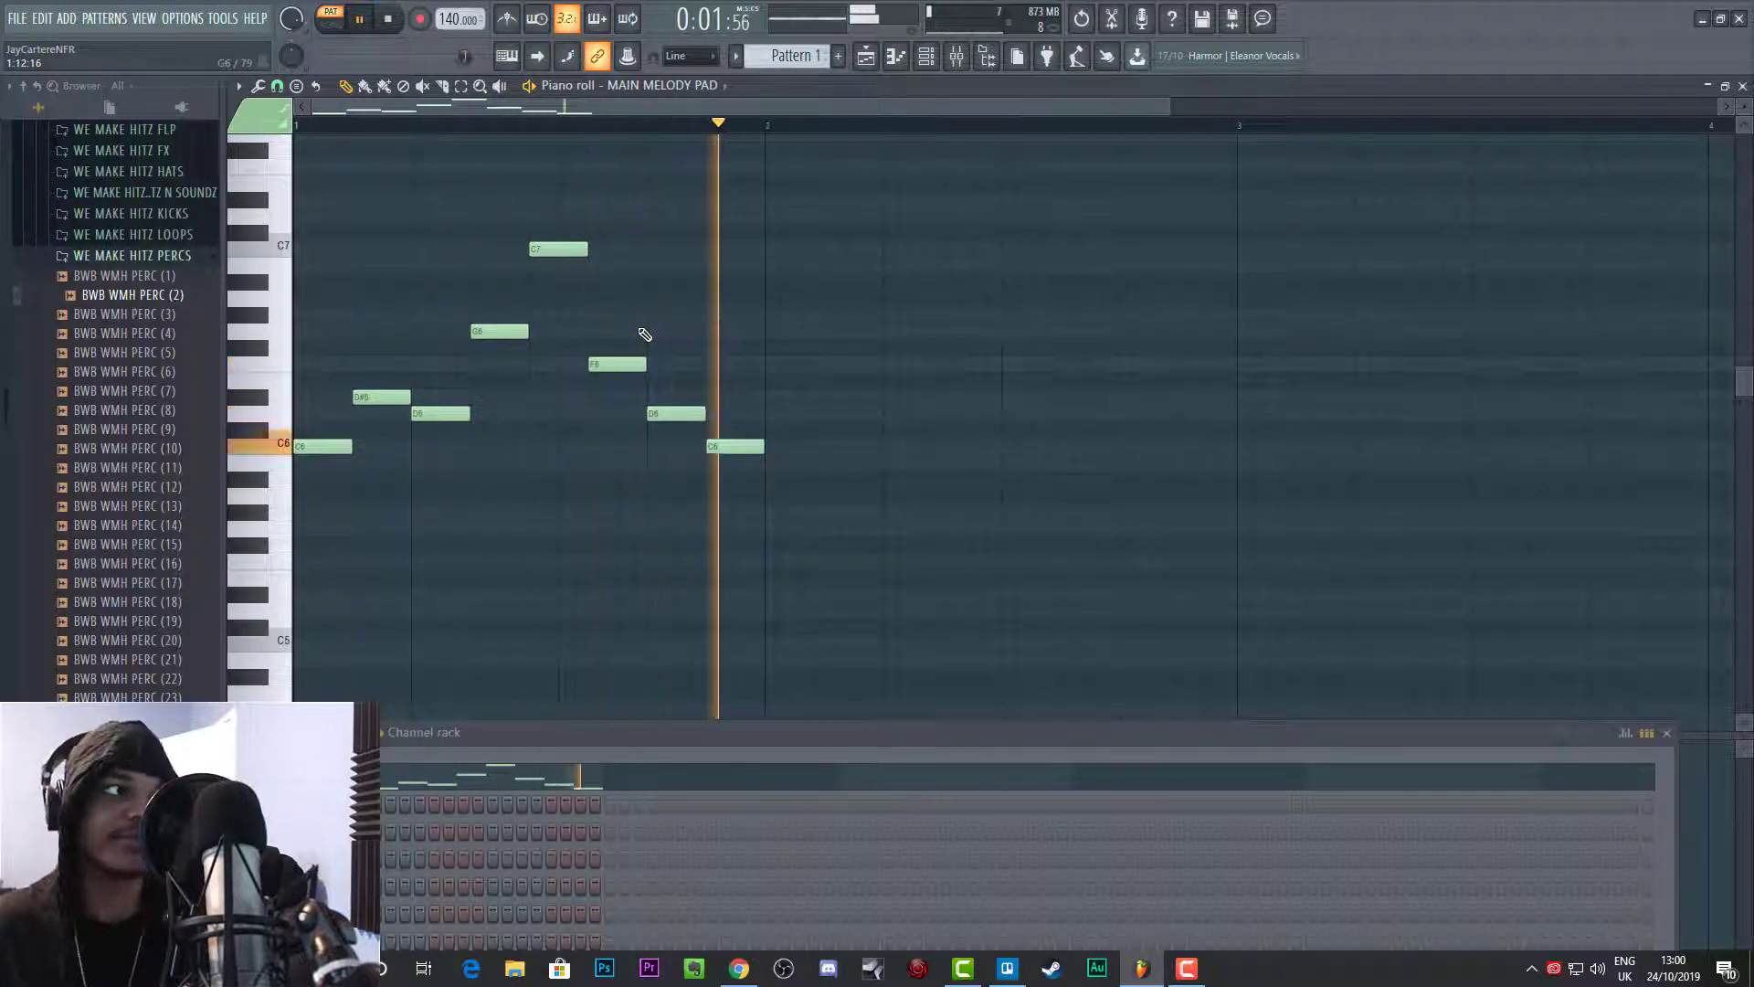
{"action": "key", "text": "space"}
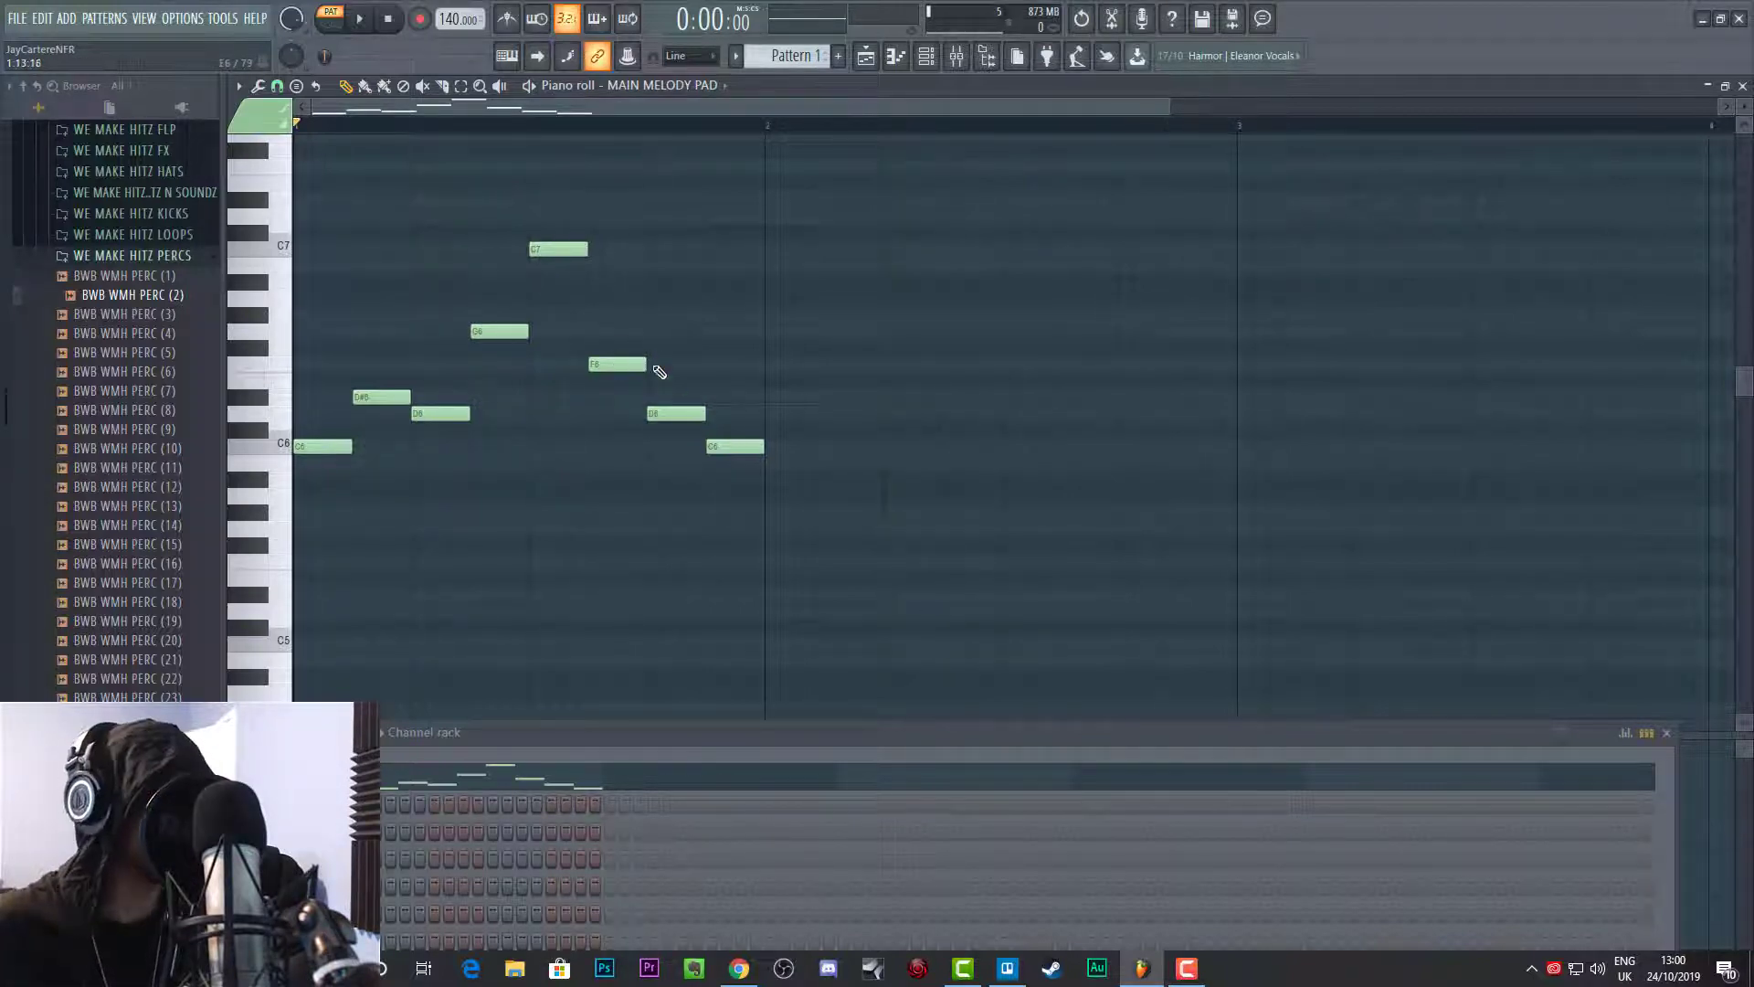
Step: Audition the melody with the sixth note raised to F#6 and move that note back to F6
{"action": "left_click_drag", "start_coordinate": [626, 363], "coordinate": [627, 347]}
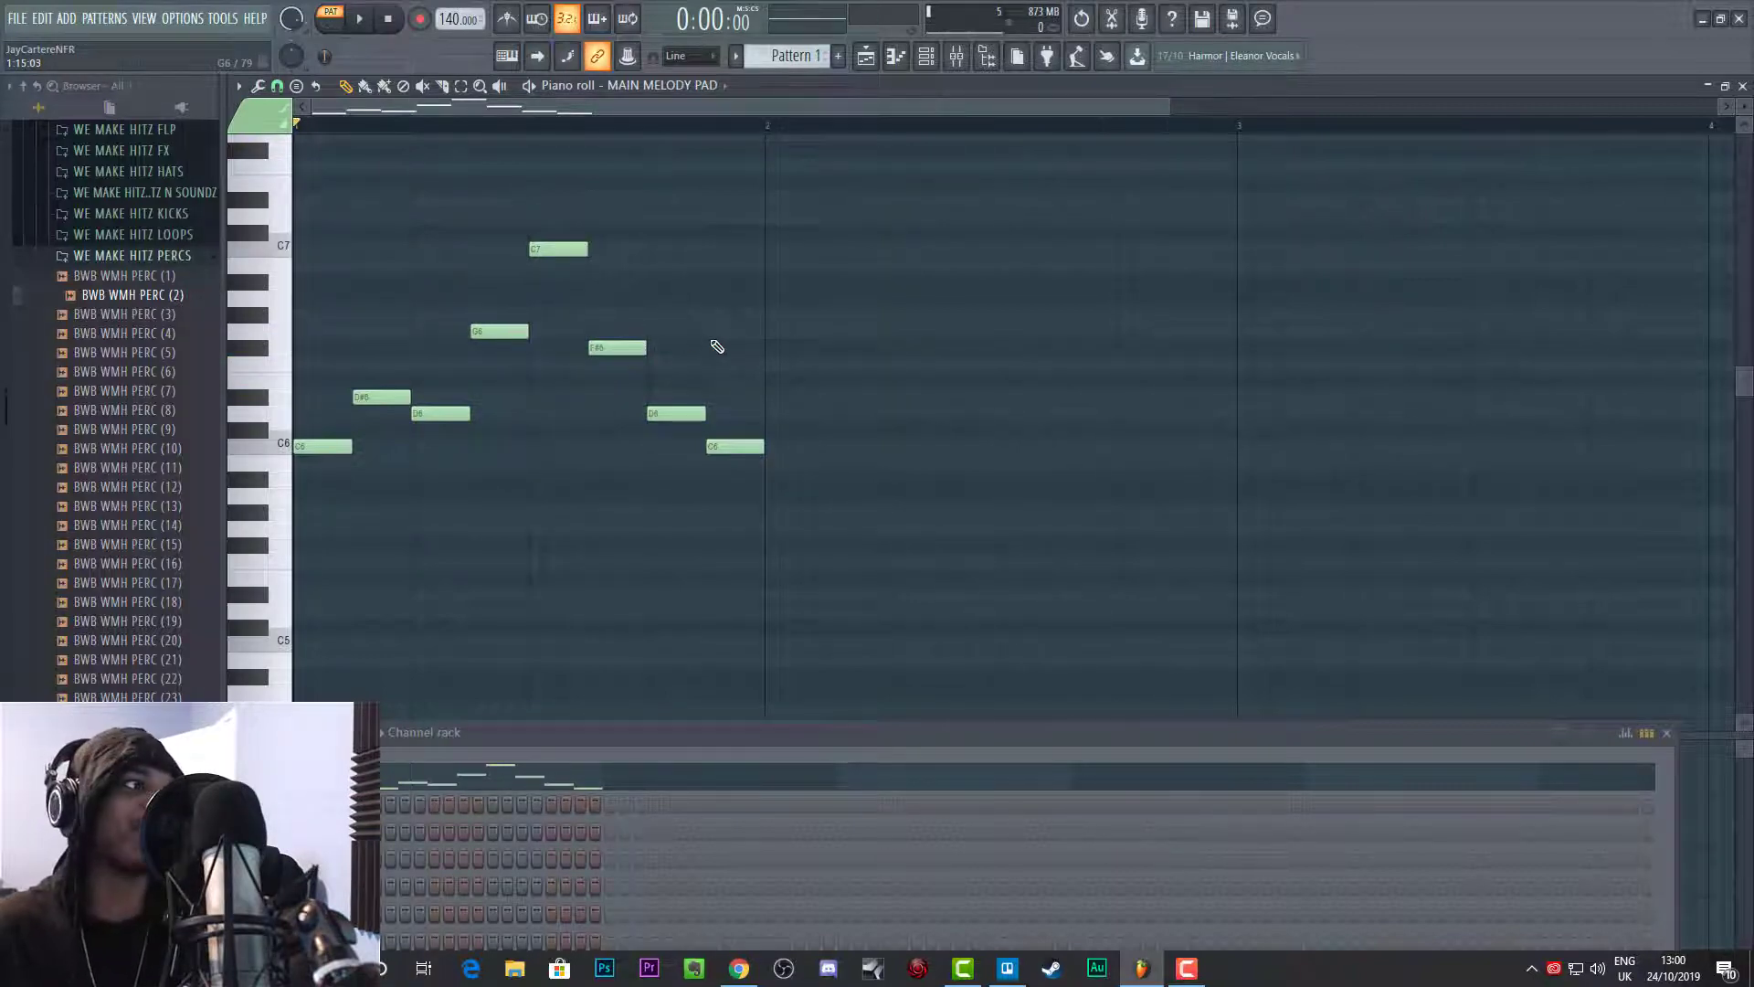
{"action": "key", "text": "space"}
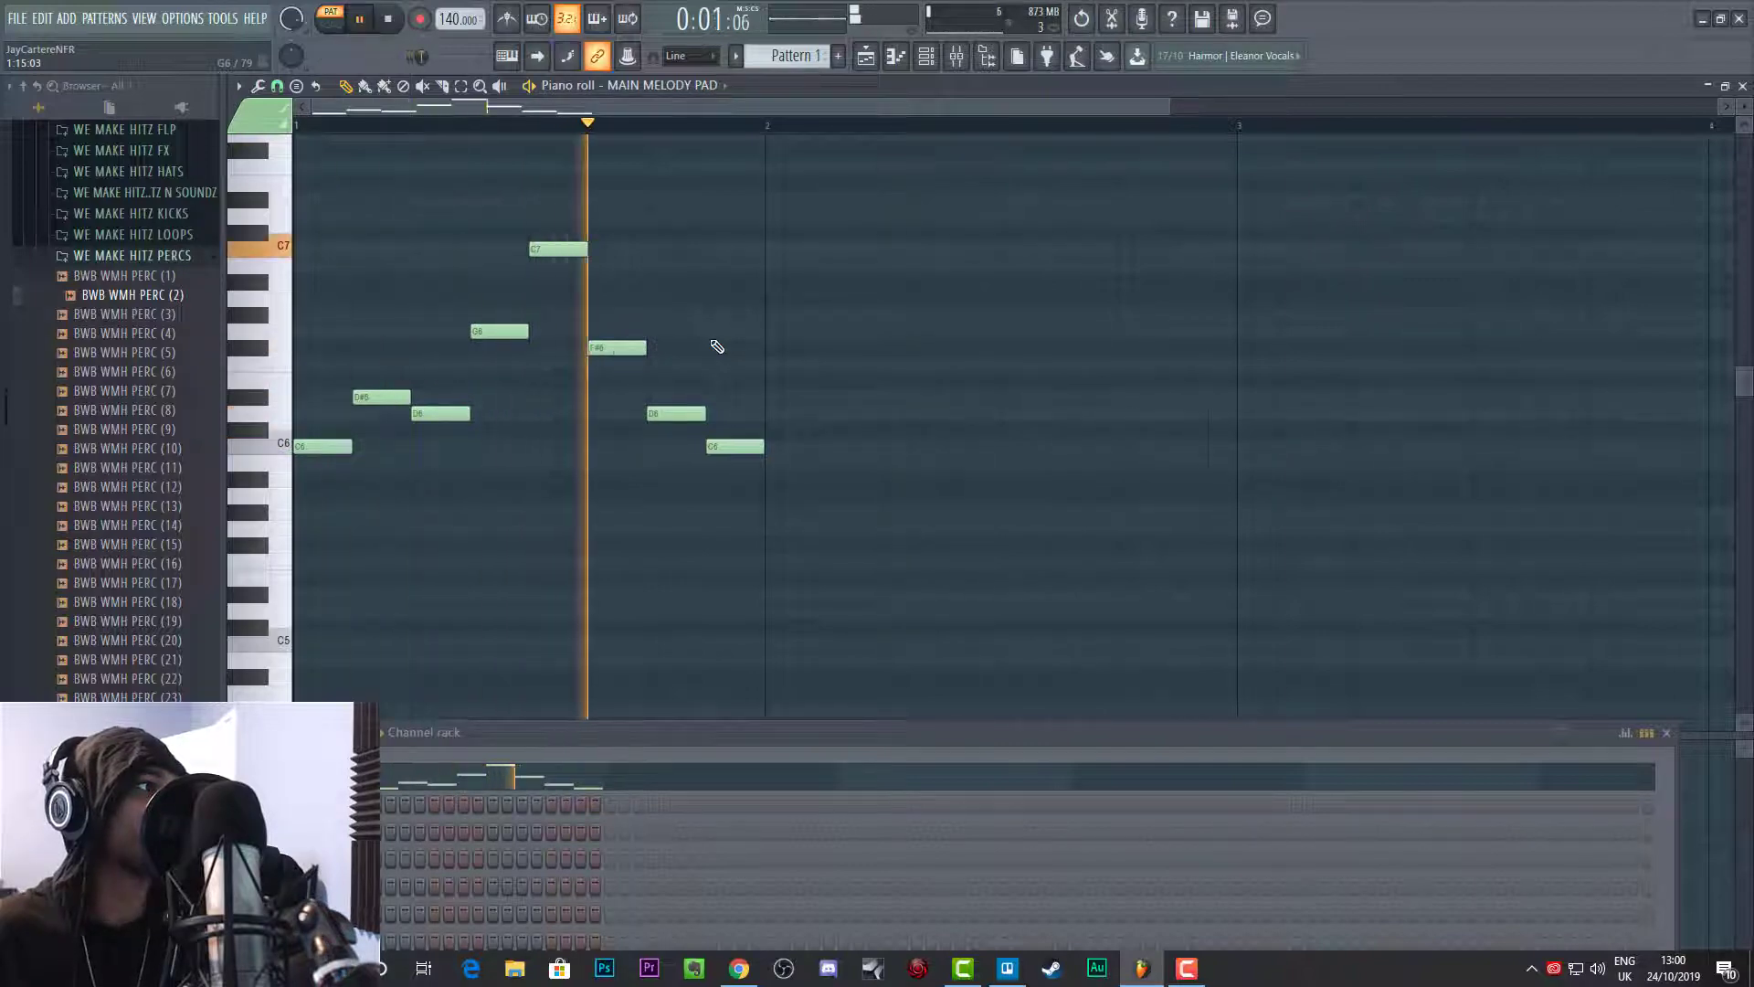
{"action": "key", "text": "space"}
{"action": "left_click", "coordinate": [622, 348]}
Step: Audition the melody with the seventh note lowered to C#6 and move that note back to D6
{"action": "left_click_drag", "start_coordinate": [621, 348], "coordinate": [666, 428]}
{"action": "key", "text": "space"}
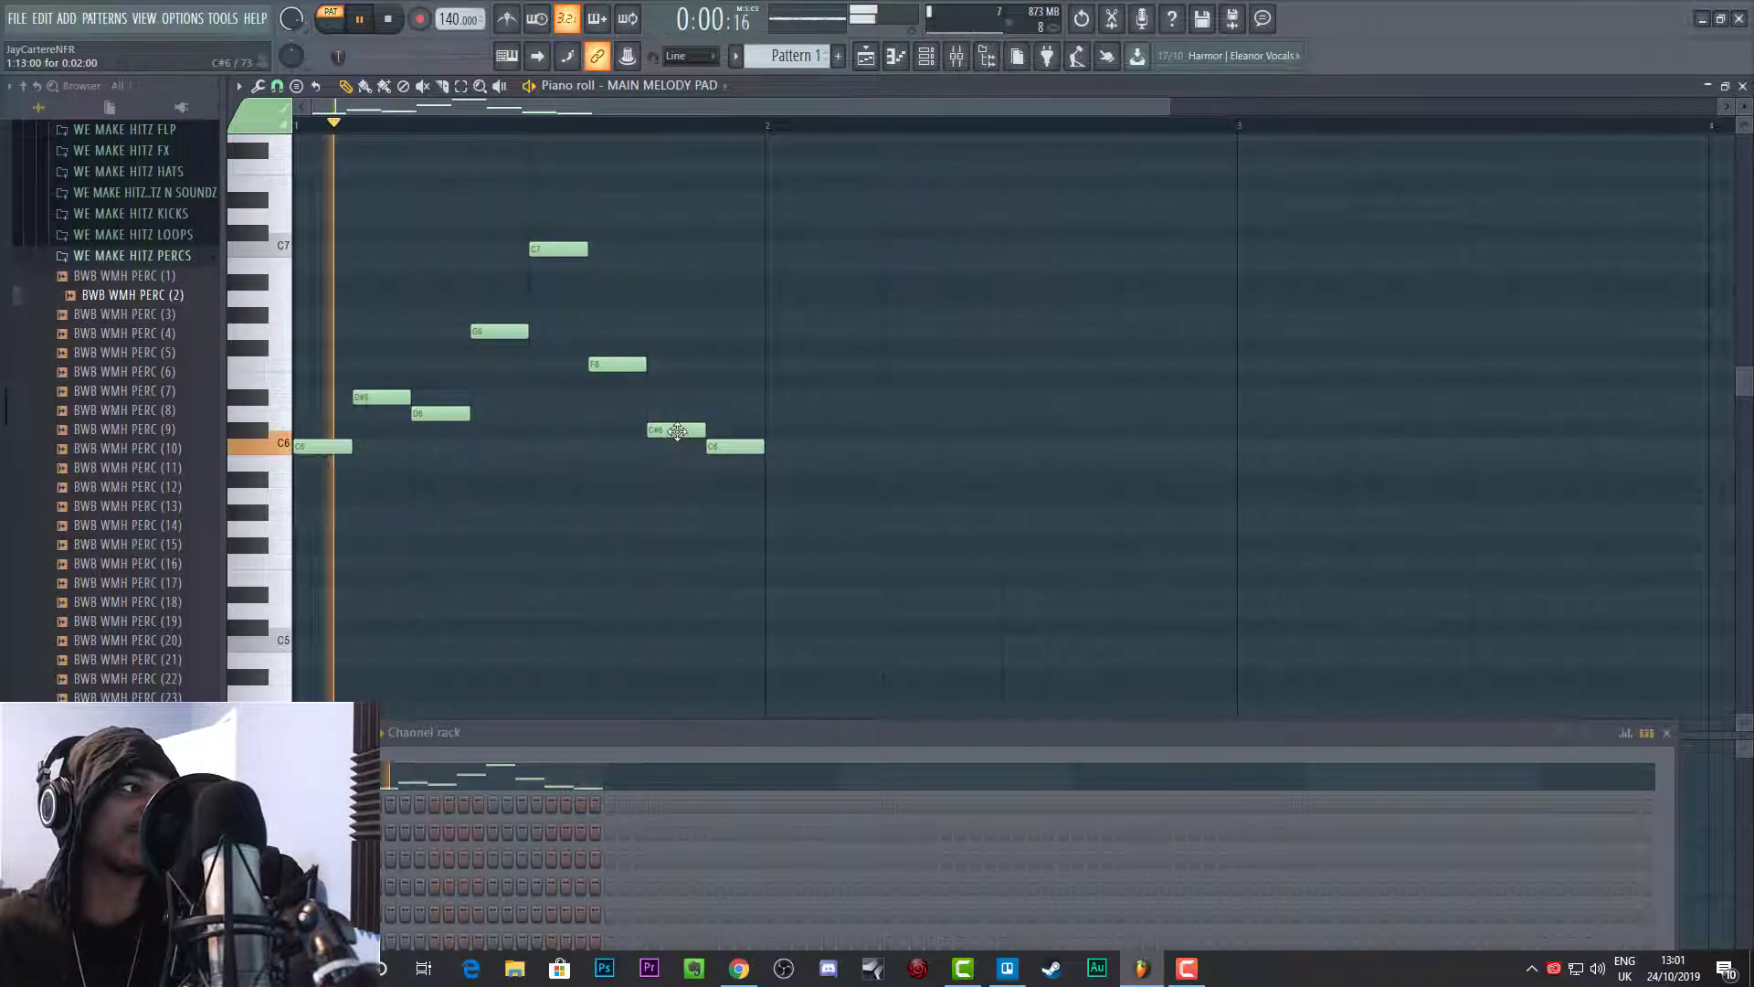
{"action": "key", "text": "space"}
{"action": "left_click_drag", "start_coordinate": [677, 432], "coordinate": [677, 414]}
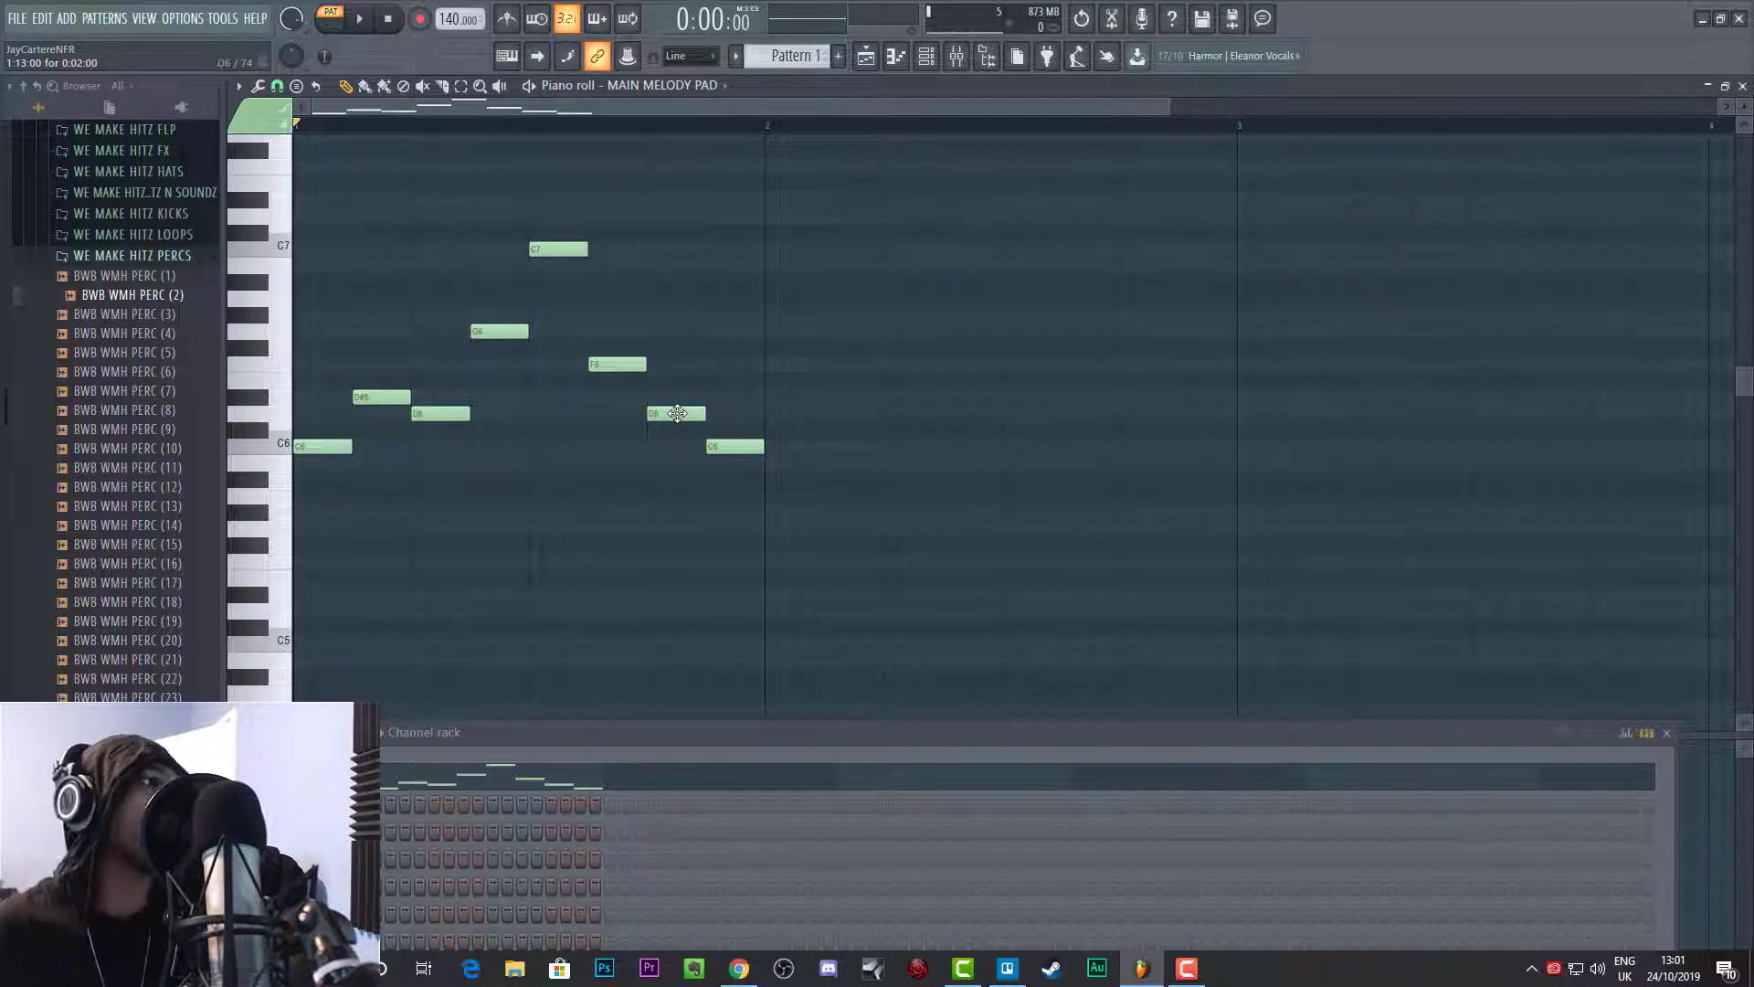
Step: Delete all eight melody notes from the first bar
{"action": "right_click", "coordinate": [735, 446]}
{"action": "right_click", "coordinate": [676, 413]}
{"action": "right_click", "coordinate": [618, 363]}
{"action": "right_click", "coordinate": [558, 249]}
{"action": "right_click", "coordinate": [499, 331]}
{"action": "right_click", "coordinate": [440, 413]}
{"action": "right_click", "coordinate": [382, 397]}
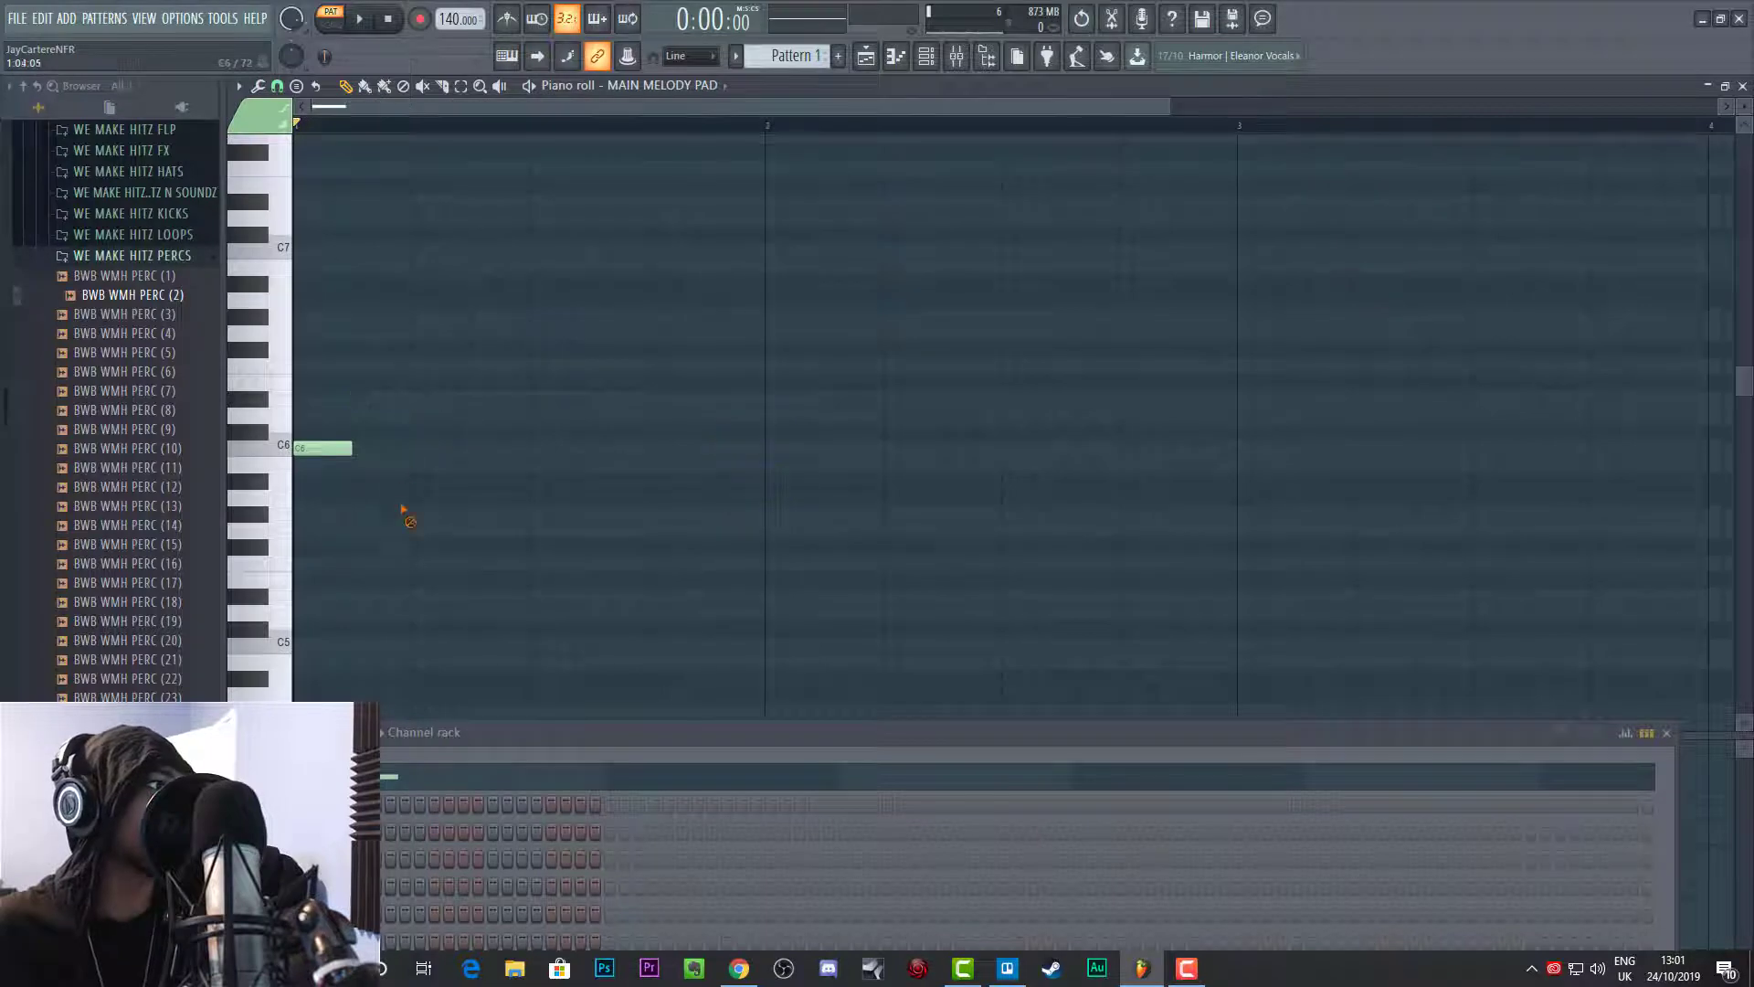
{"action": "right_click", "coordinate": [322, 445]}
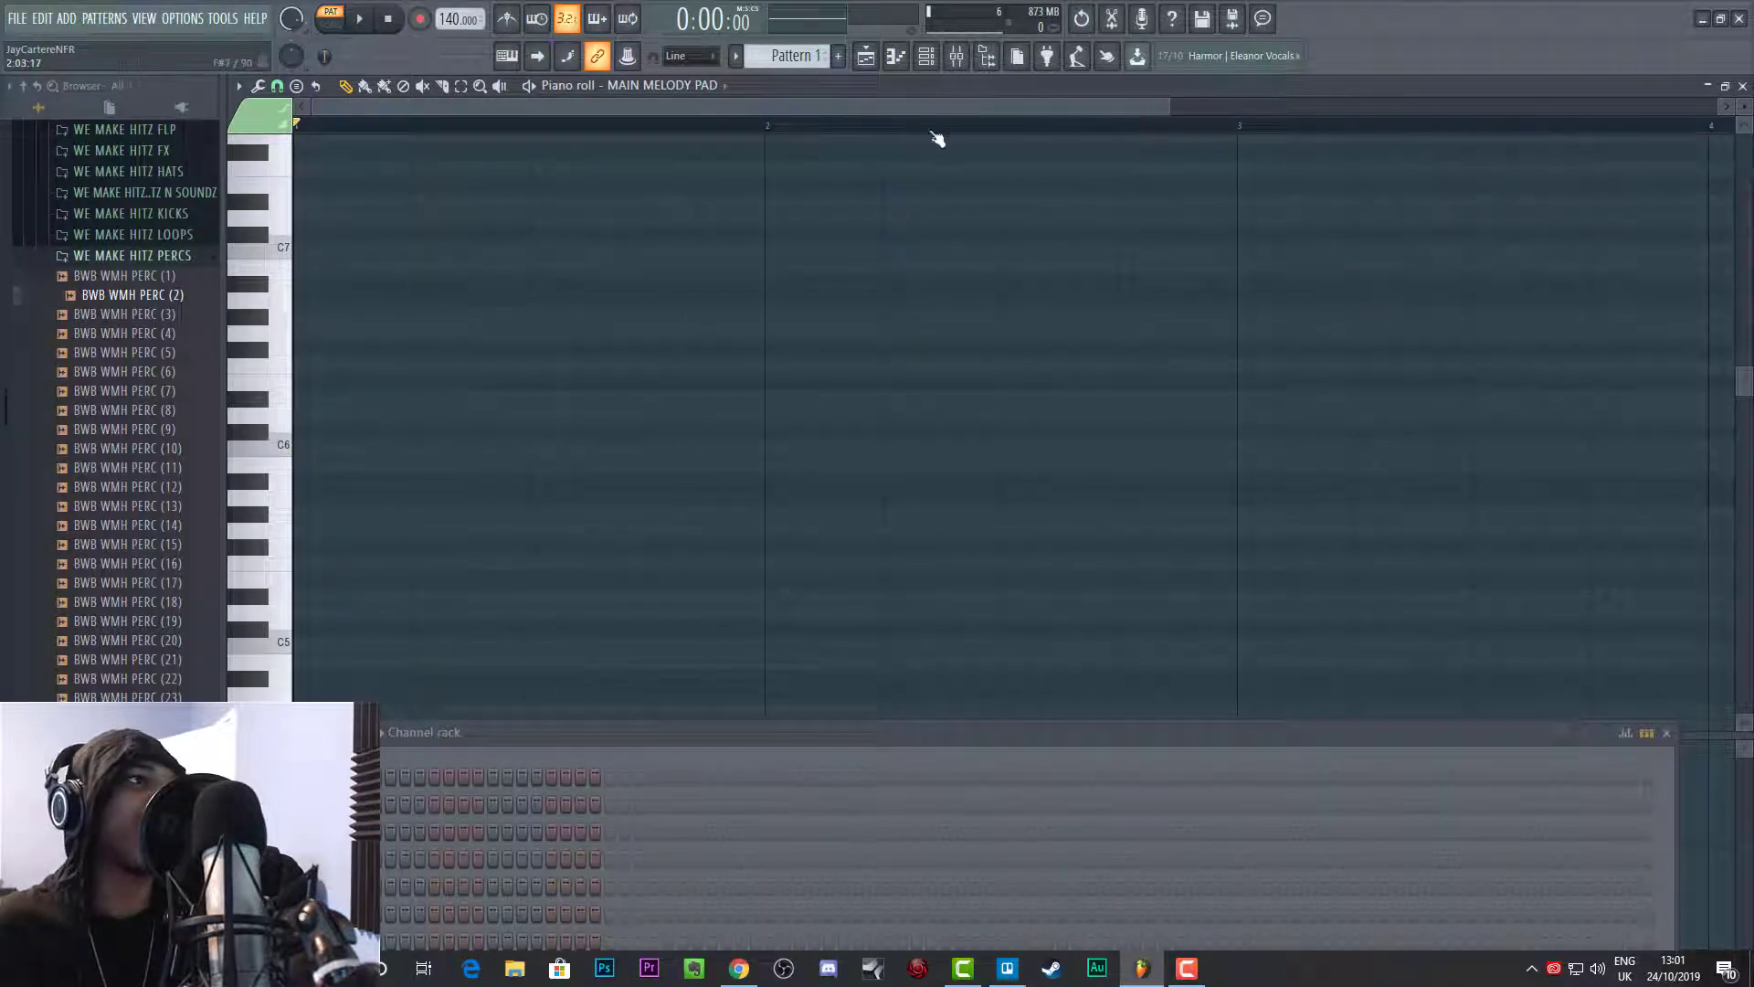
Step: Zoom the piano roll out to show more bars and move the Channel rack down, clear of the note grid
{"action": "left_click_drag", "start_coordinate": [1169, 107], "coordinate": [1517, 110]}
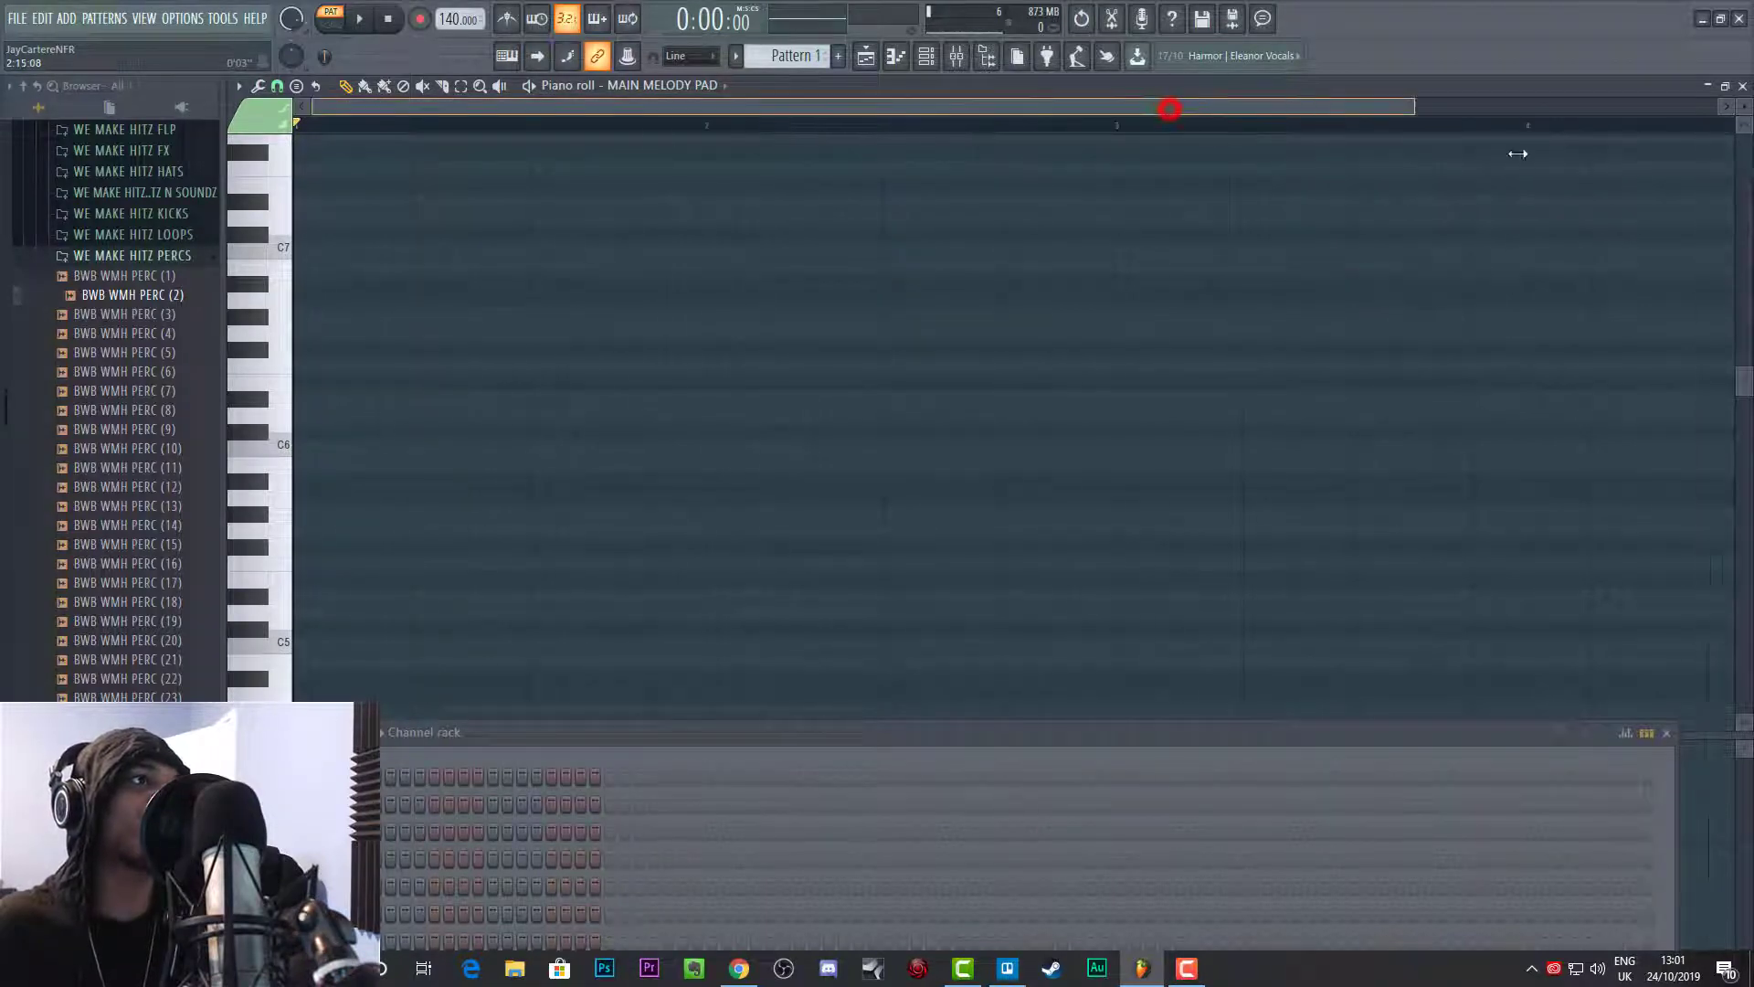
{"action": "left_click", "coordinate": [698, 732]}
{"action": "left_click_drag", "start_coordinate": [501, 518], "coordinate": [548, 828]}
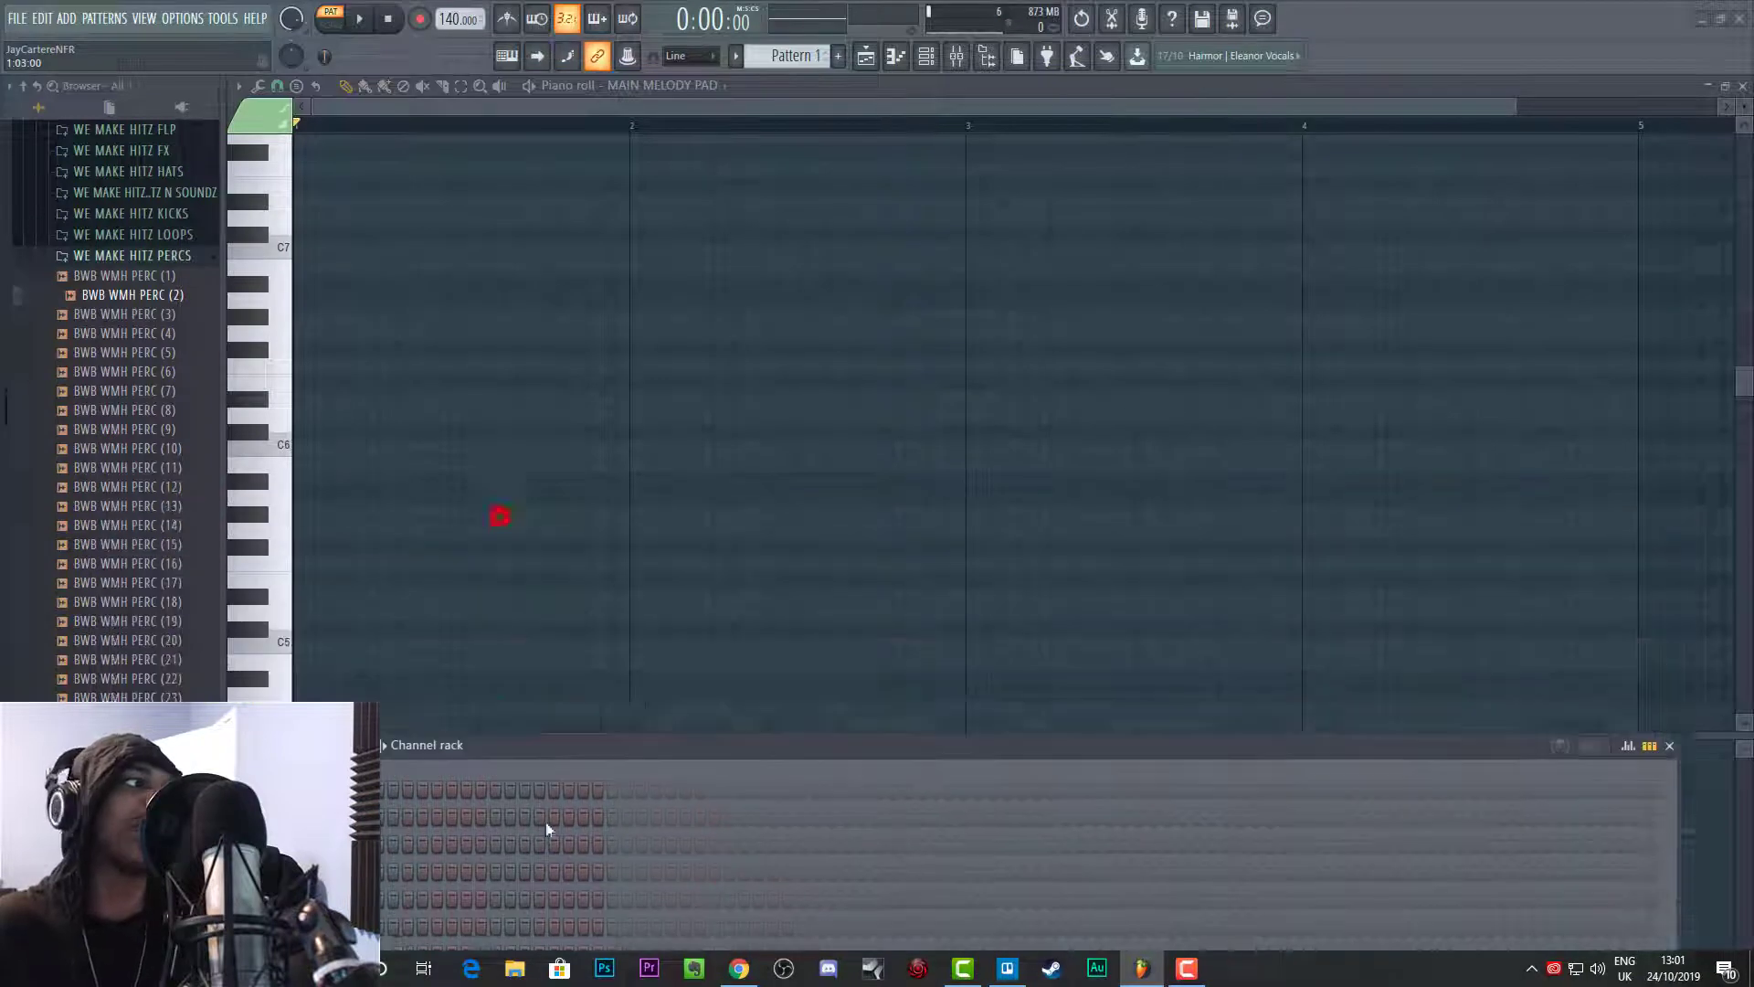
Step: Stack notes of the C minor harmonic scale at the start of bar 1: C6, D6, D#6, F6, G6, G#6, B6 and C7
{"action": "left_click", "coordinate": [301, 446]}
{"action": "left_click", "coordinate": [301, 415]}
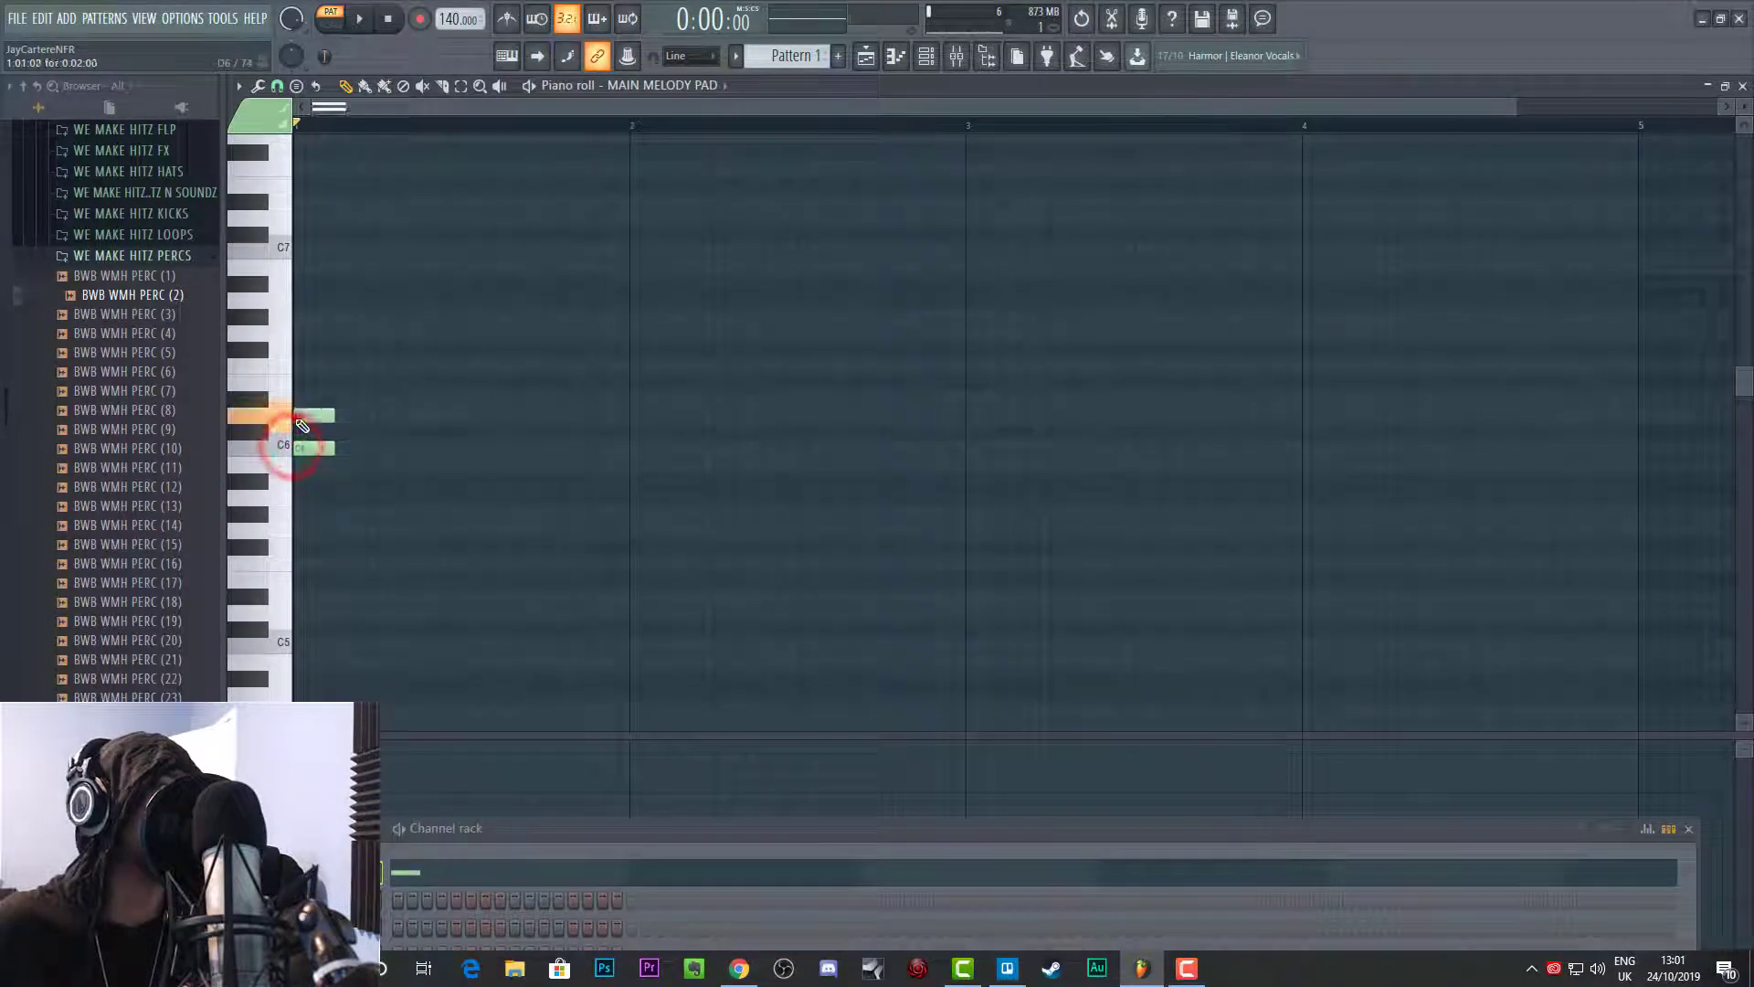
{"action": "left_click", "coordinate": [301, 398]}
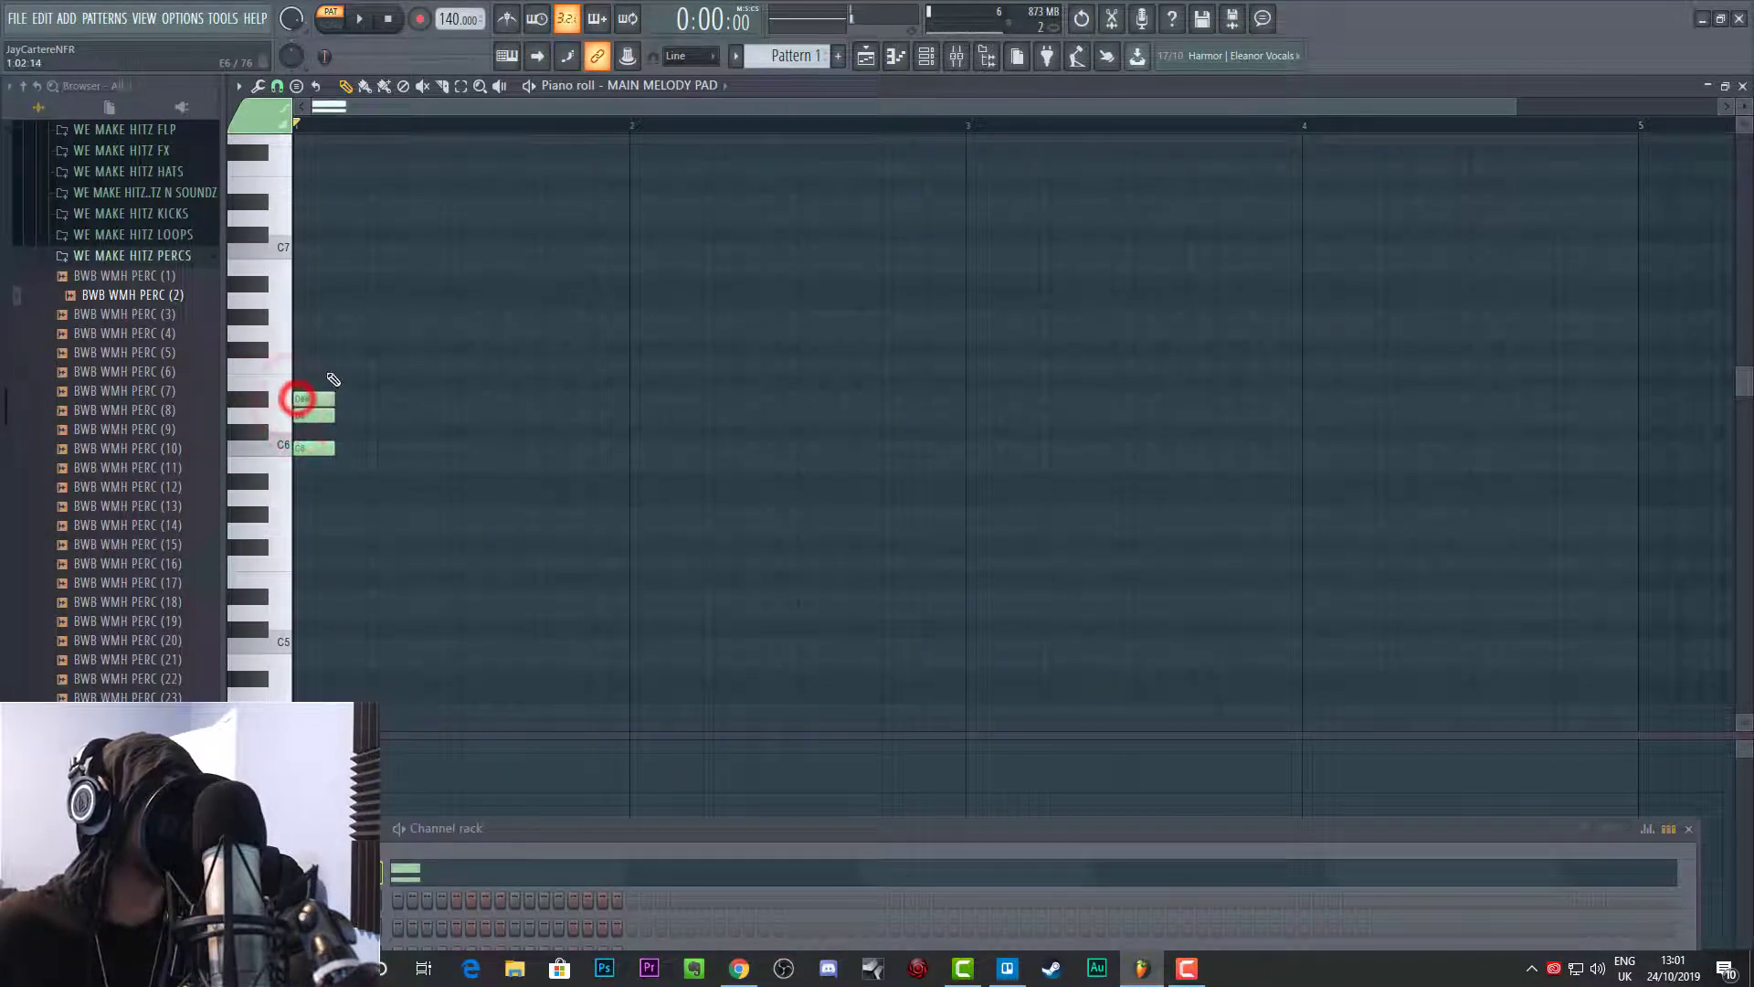
{"action": "left_click", "coordinate": [312, 365]}
{"action": "left_click", "coordinate": [301, 333]}
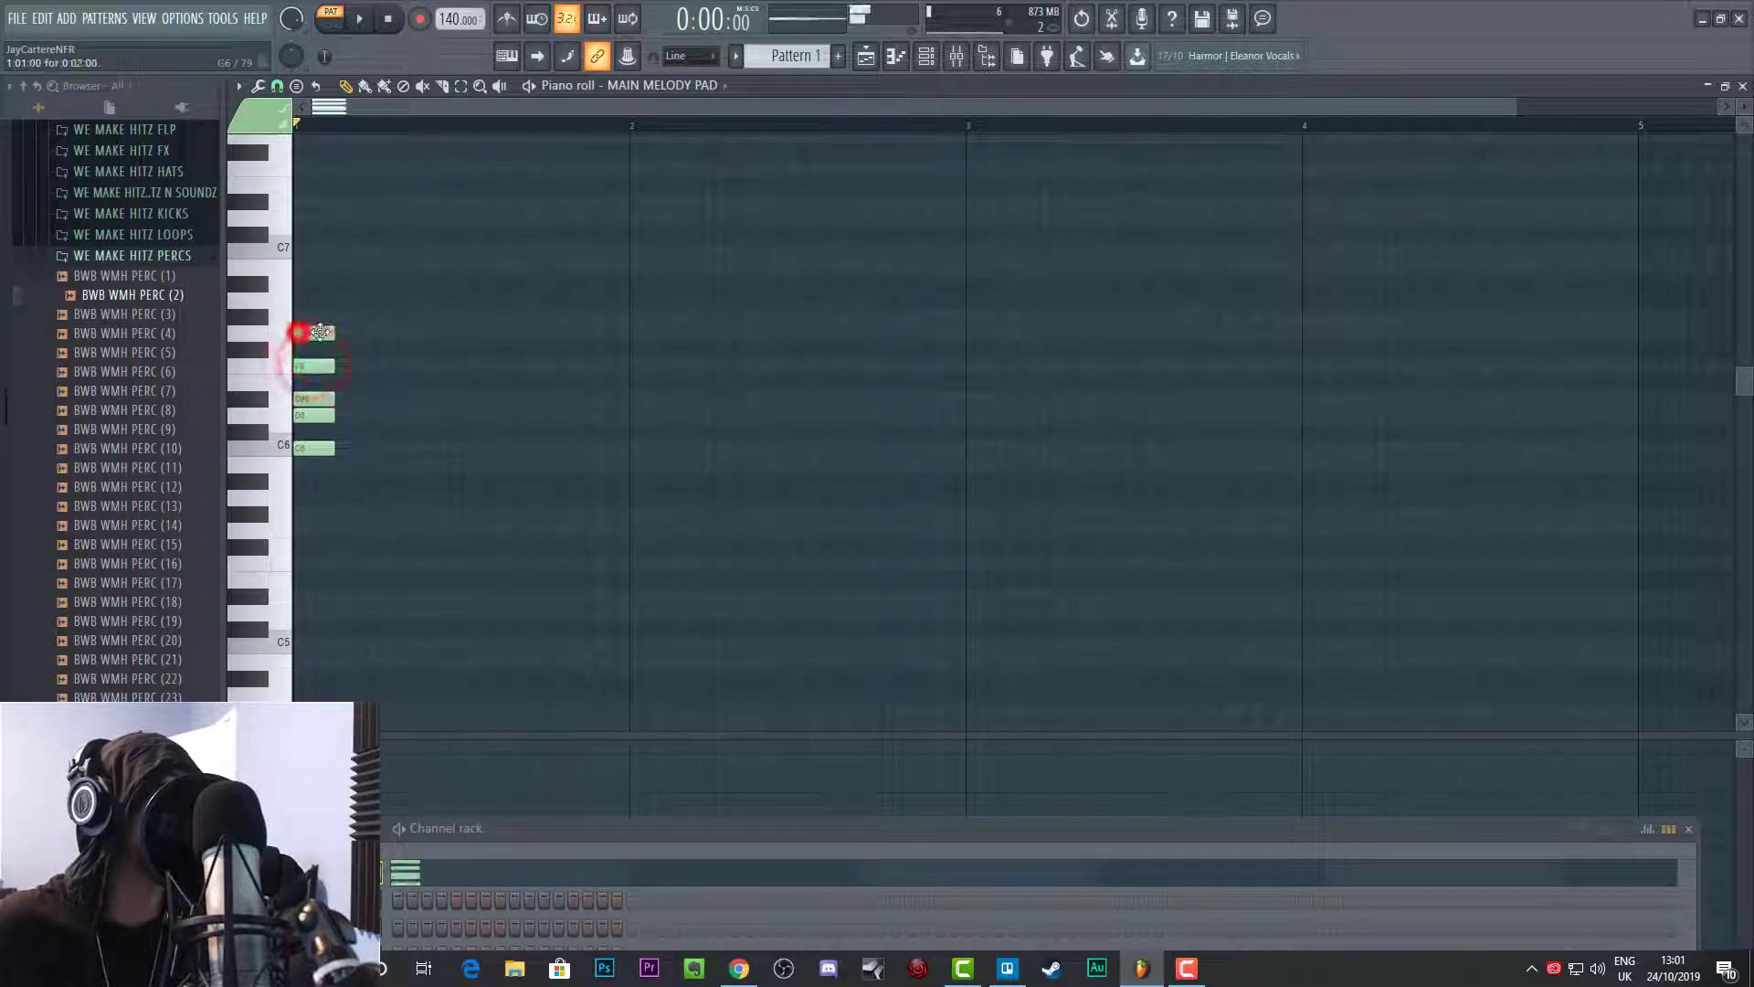
{"action": "left_click", "coordinate": [311, 316]}
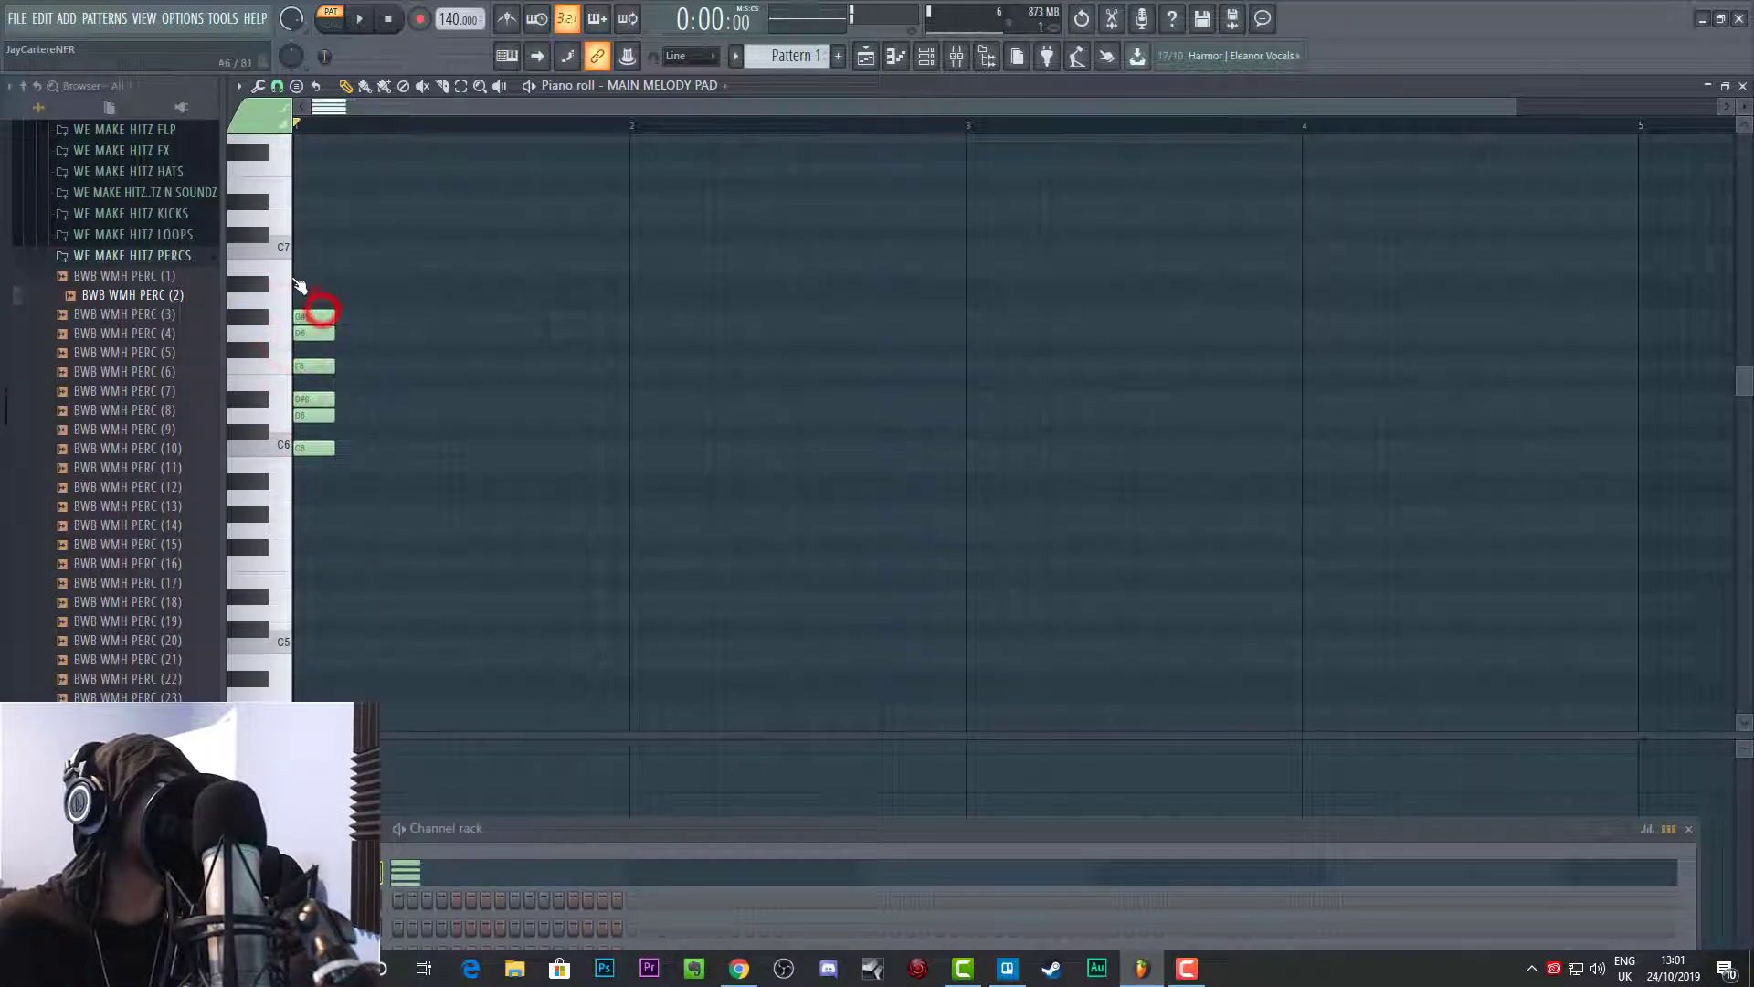
{"action": "left_click", "coordinate": [295, 265]}
{"action": "left_click", "coordinate": [295, 250]}
Step: Select the stacked scale notes and duplicate them one octave up
{"action": "left_click_drag", "start_coordinate": [294, 216], "coordinate": [492, 487]}
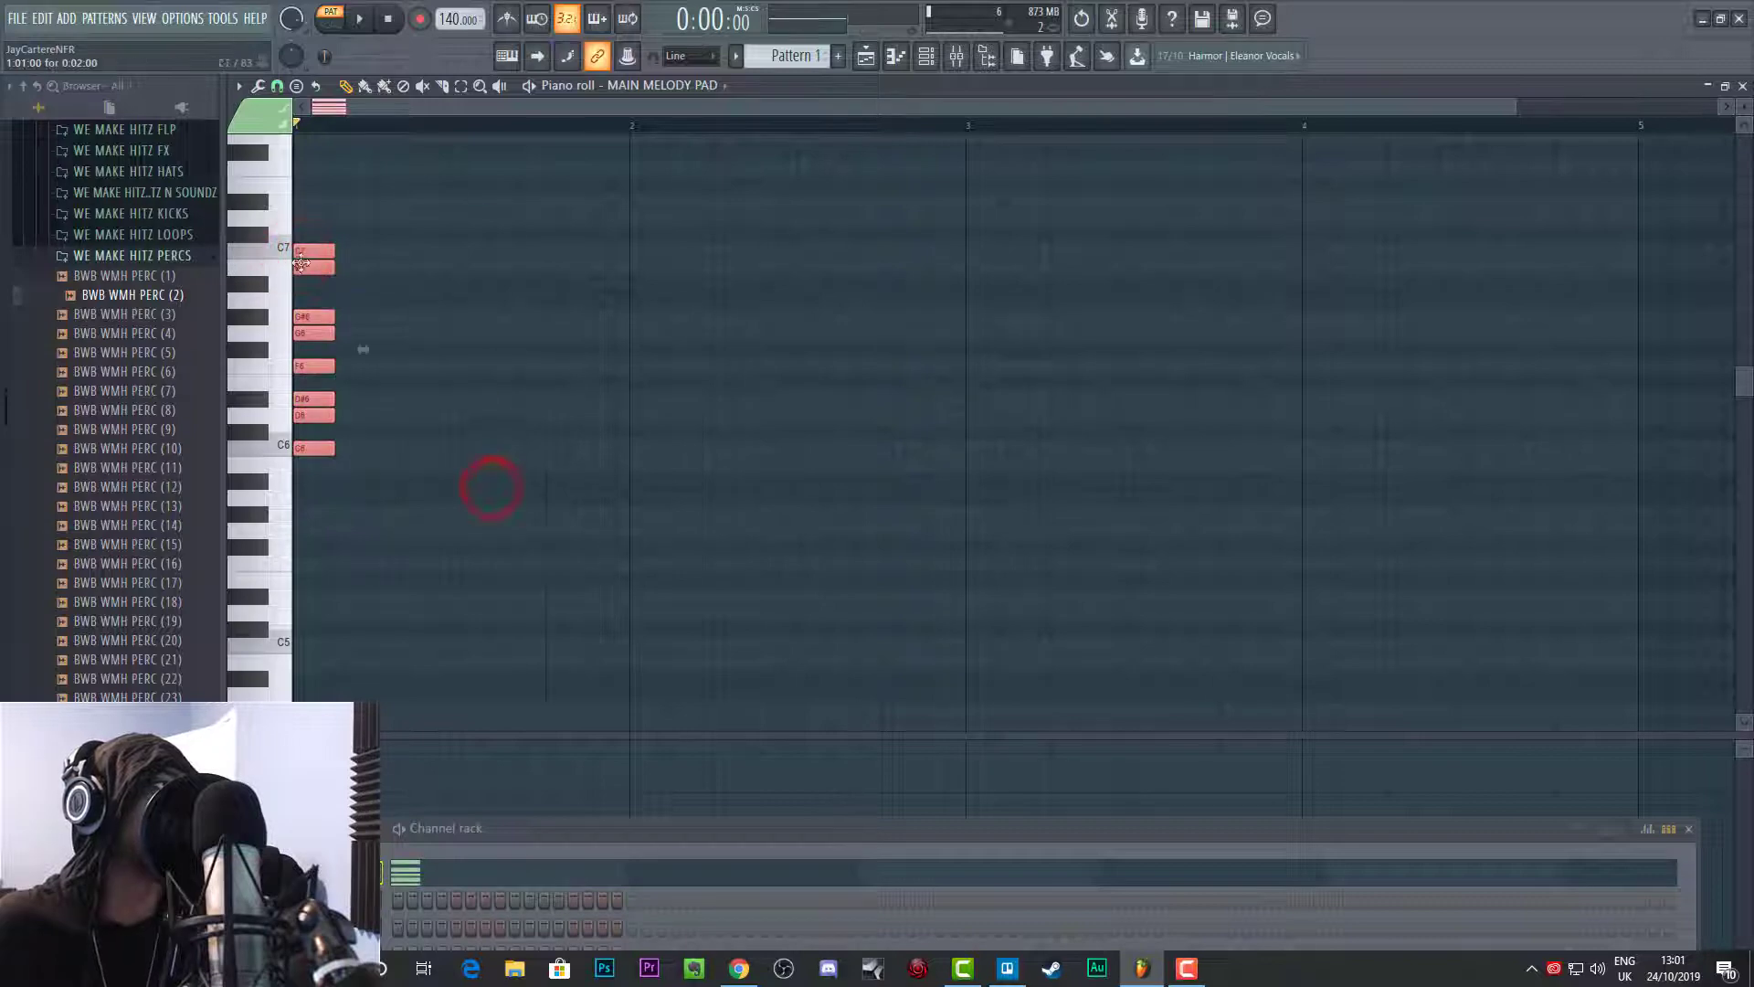
{"action": "left_click", "coordinate": [314, 447], "text": "shift"}
{"action": "key", "text": "ctrl+Up"}
{"action": "scroll", "coordinate": [354, 510], "scroll_direction": "up", "scroll_amount": 2}
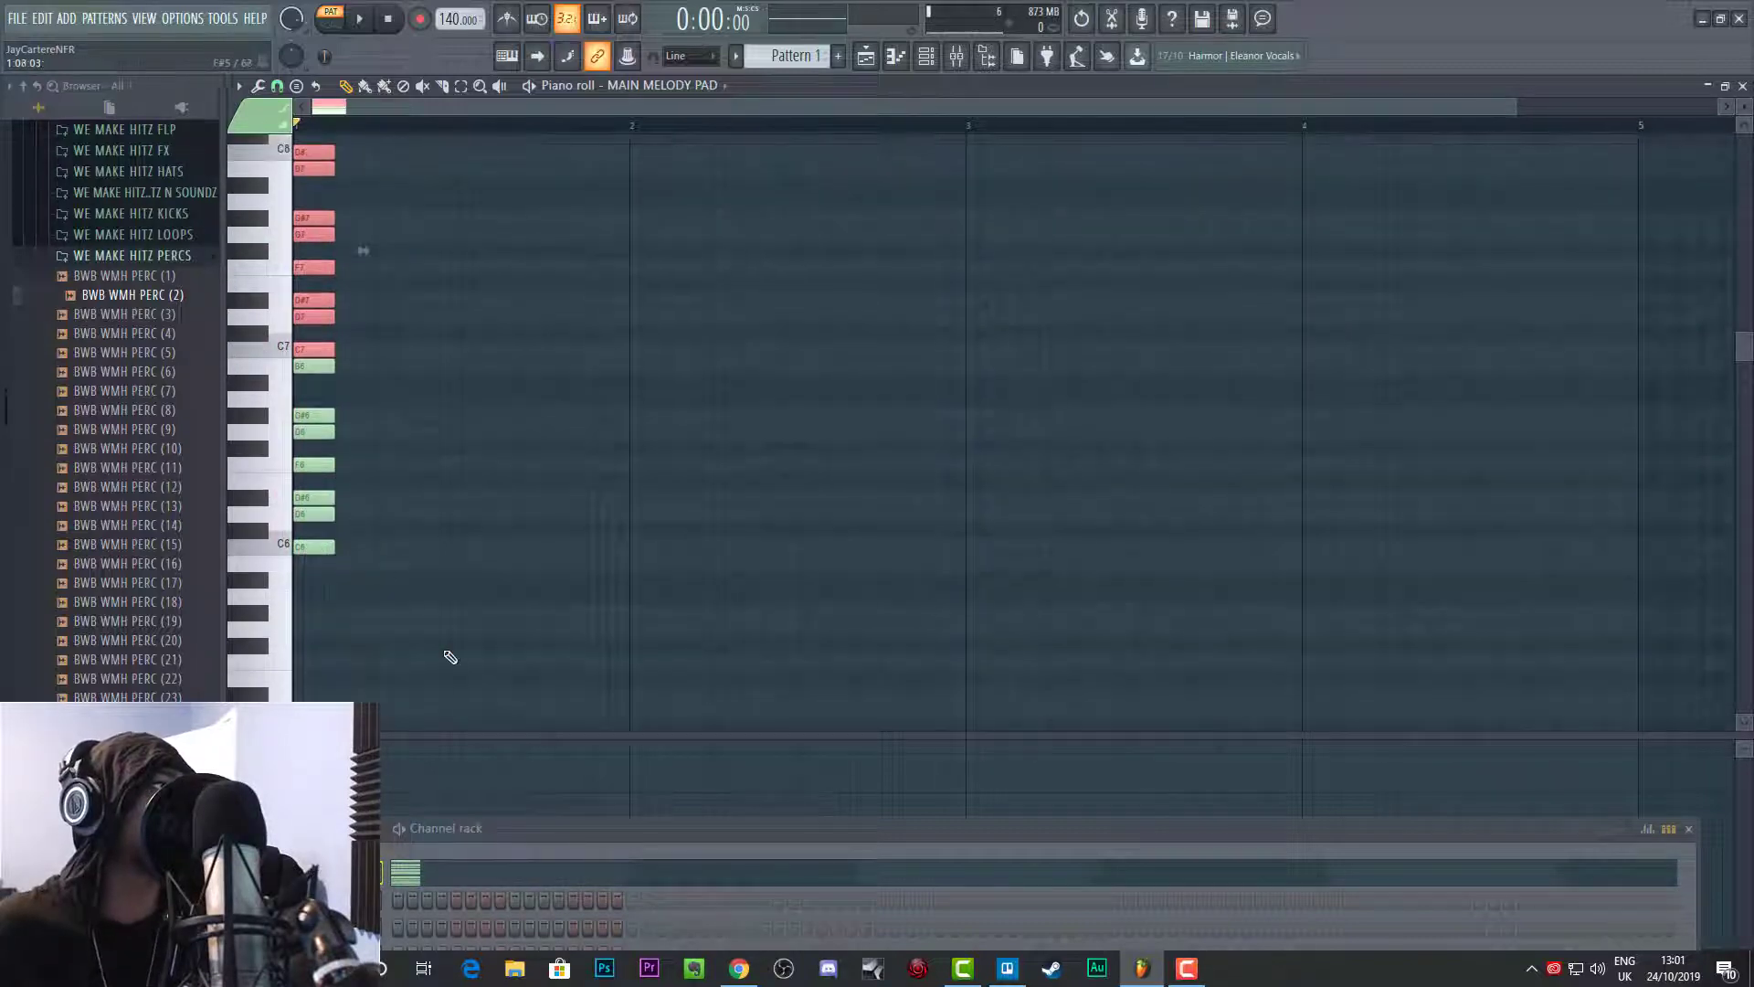
Step: Select the two-octave stack and duplicate it an octave up twice, extending the scale to C10
{"action": "left_click_drag", "start_coordinate": [440, 647], "coordinate": [296, 133]}
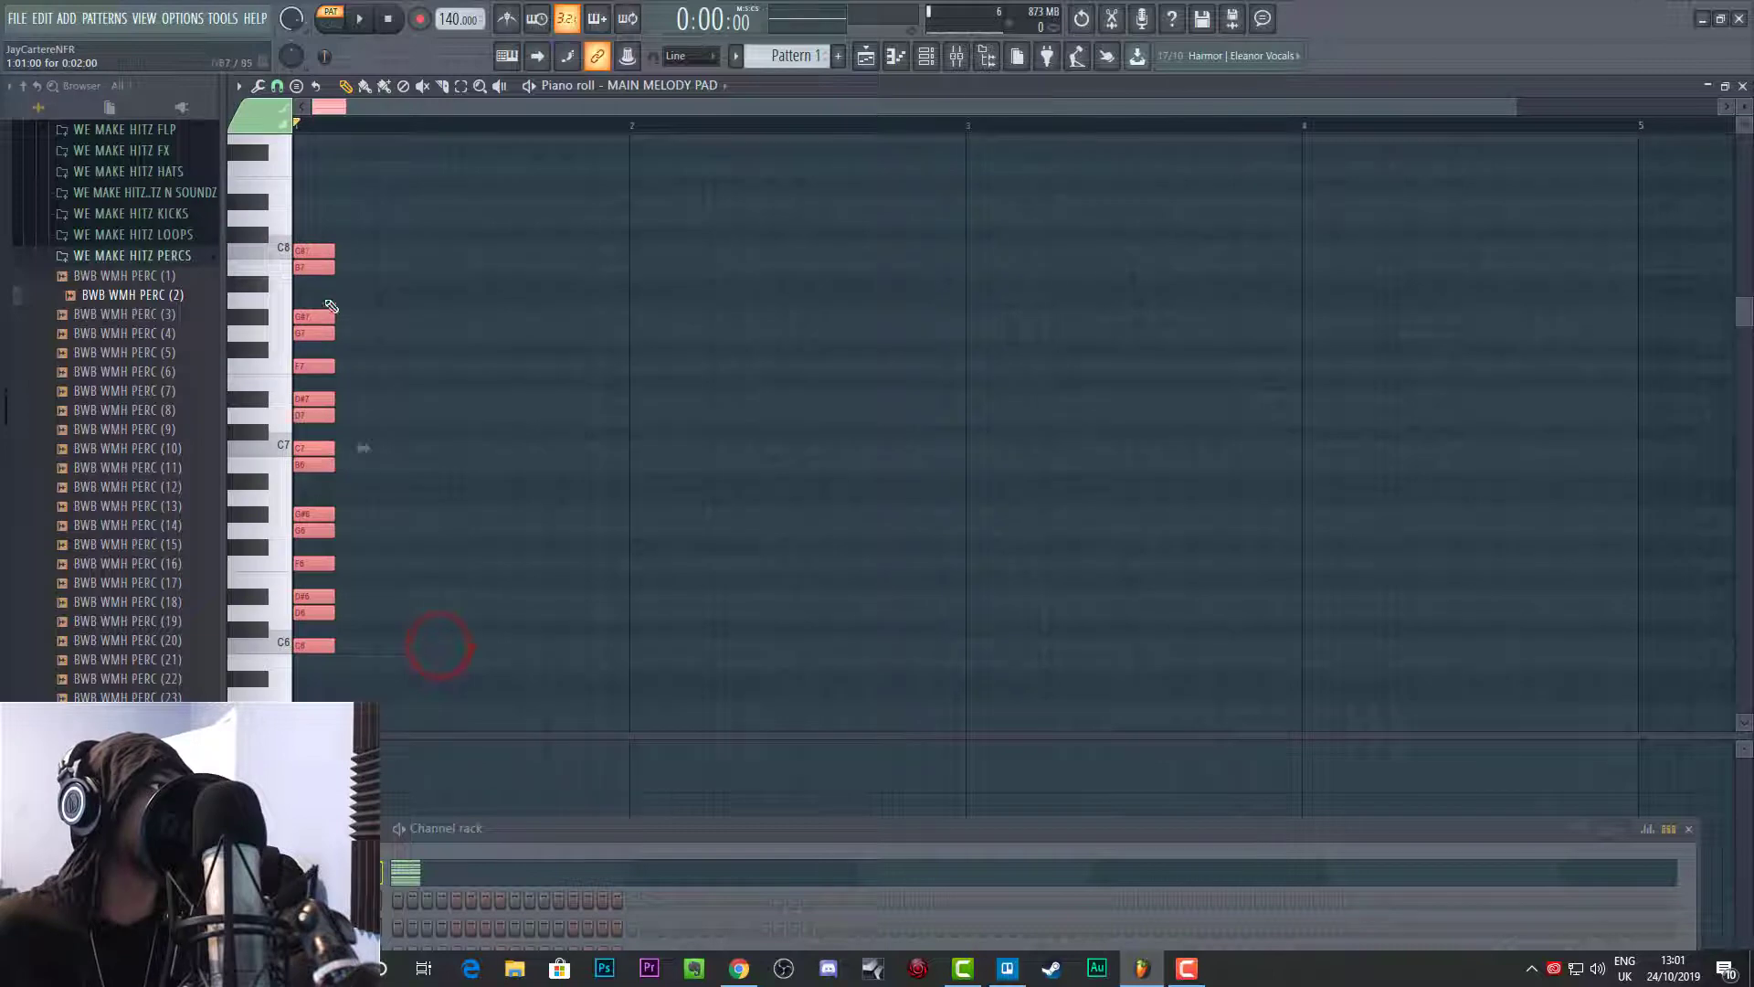
{"action": "left_click", "coordinate": [320, 255], "text": "shift"}
{"action": "key", "text": "ctrl+Up"}
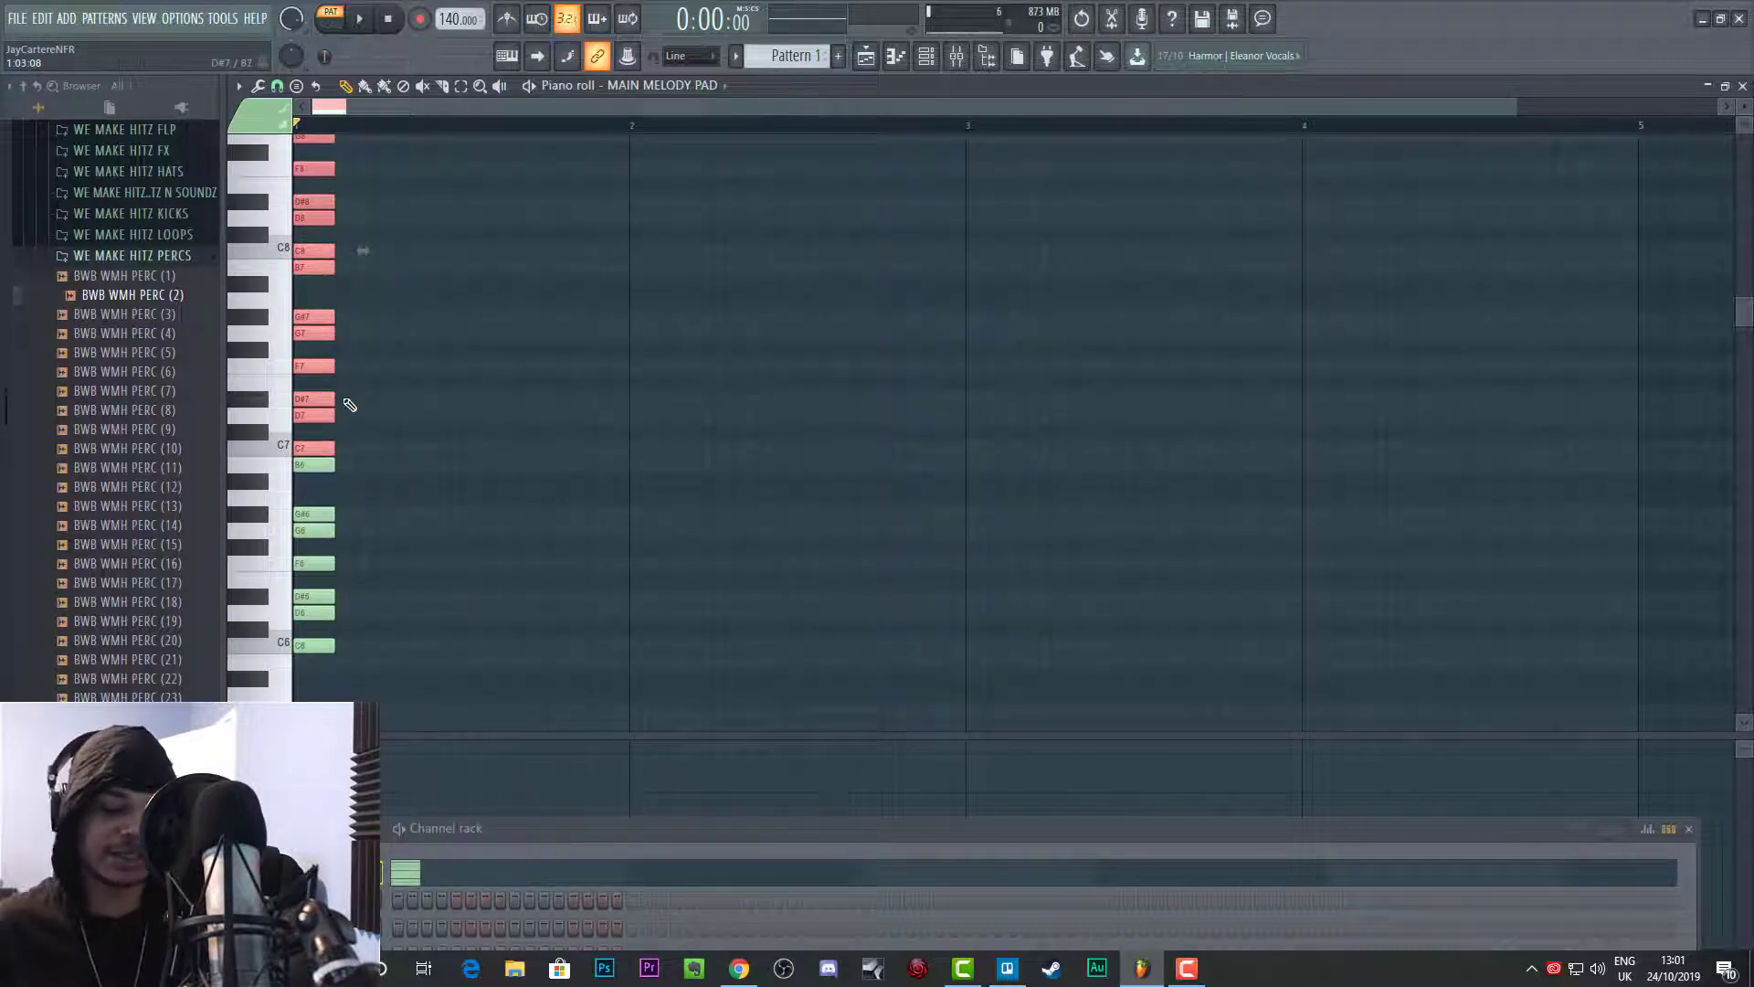
{"action": "key", "text": "ctrl+Up"}
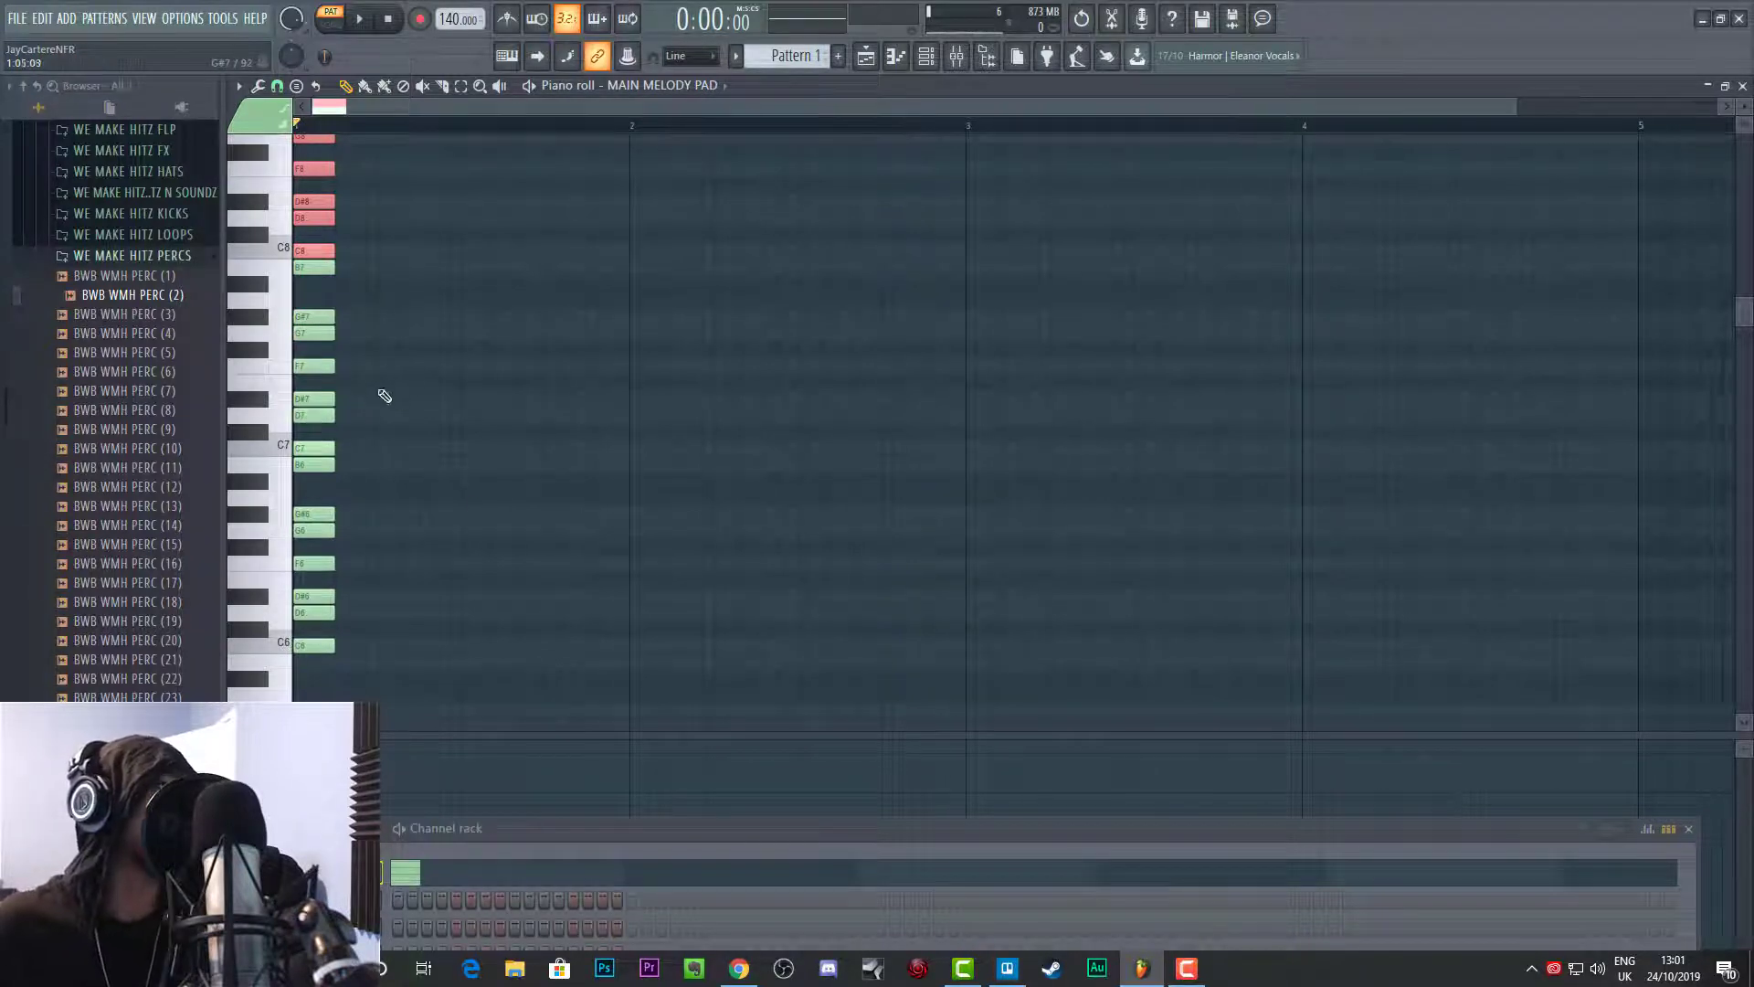
{"action": "scroll", "coordinate": [384, 402], "scroll_direction": "down", "scroll_amount": 3}
{"action": "scroll", "coordinate": [384, 418], "scroll_direction": "up", "scroll_amount": 5}
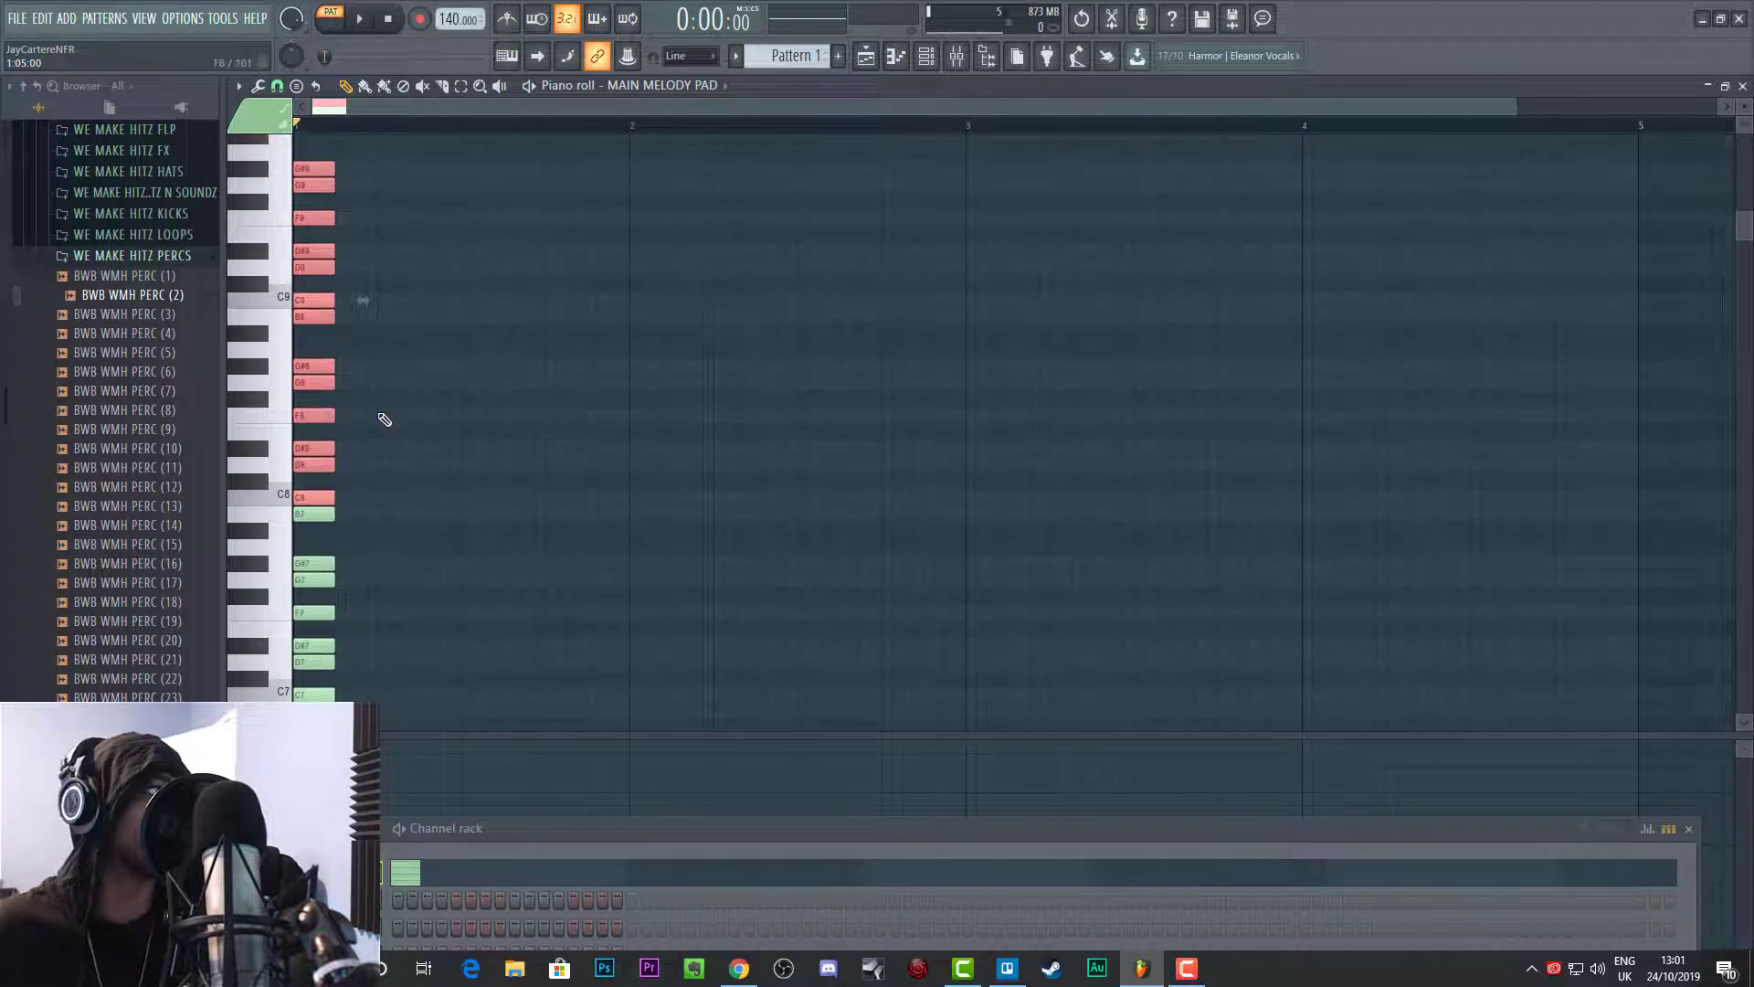
{"action": "scroll", "coordinate": [387, 509], "scroll_direction": "up", "scroll_amount": 9}
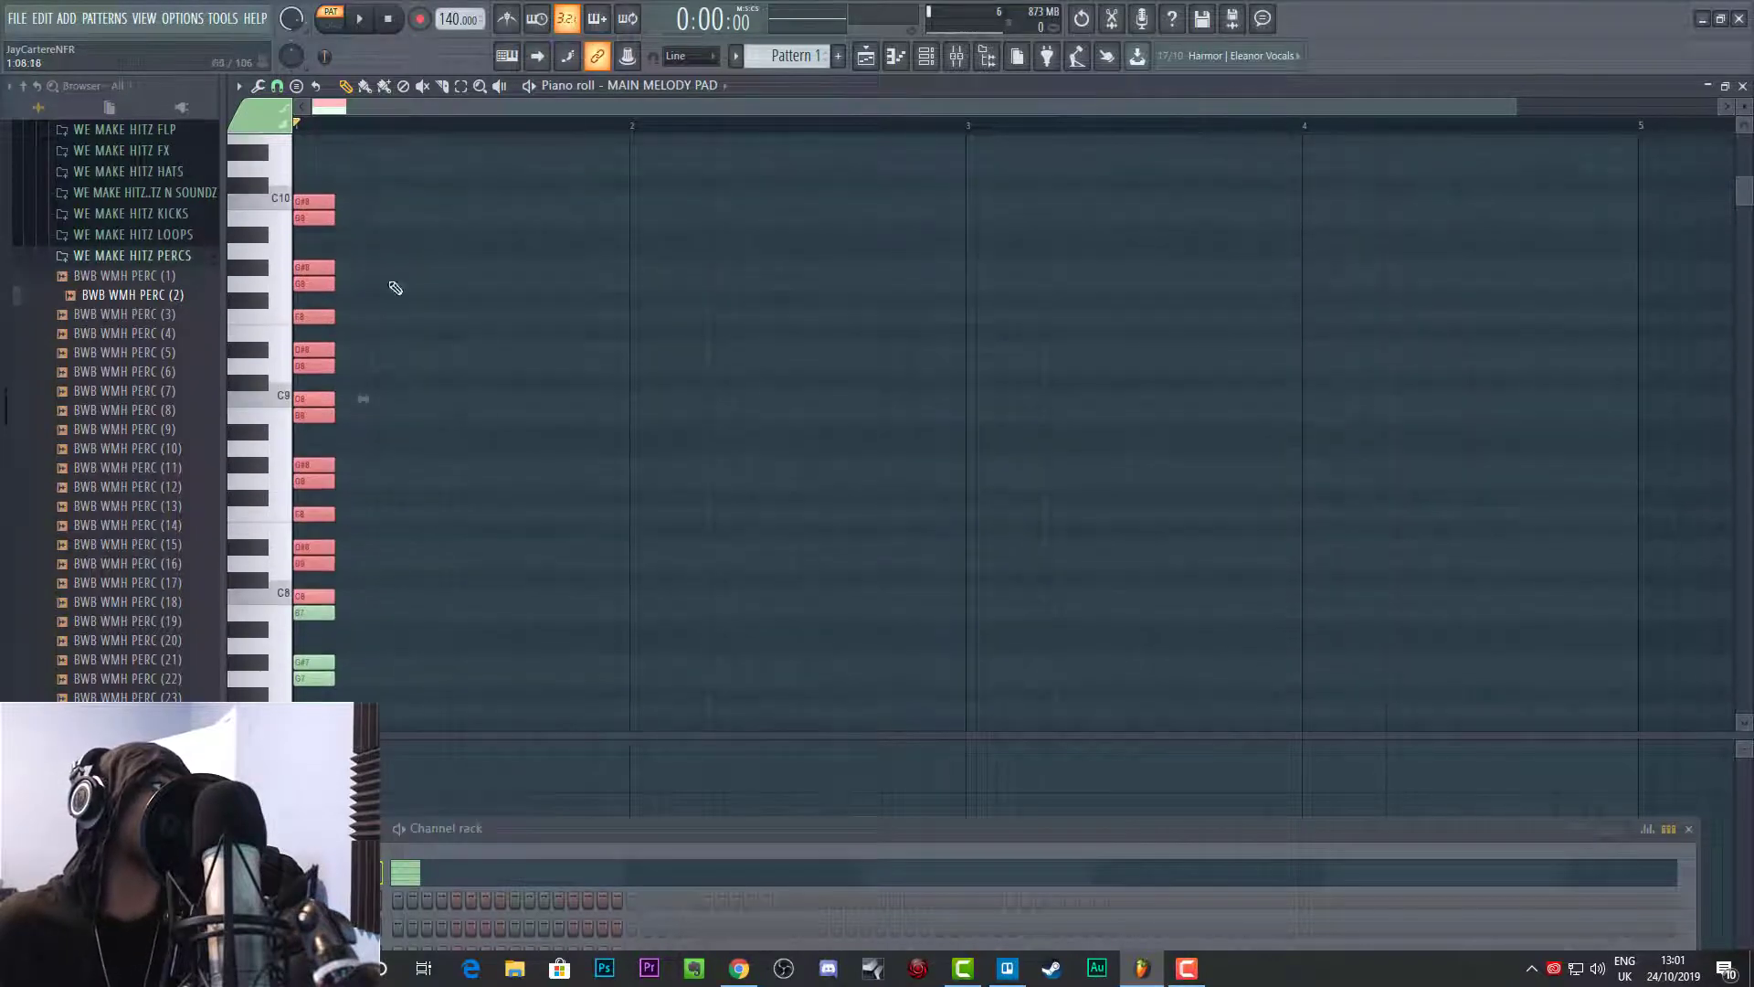
{"action": "scroll", "coordinate": [579, 619], "scroll_direction": "down", "scroll_amount": 9}
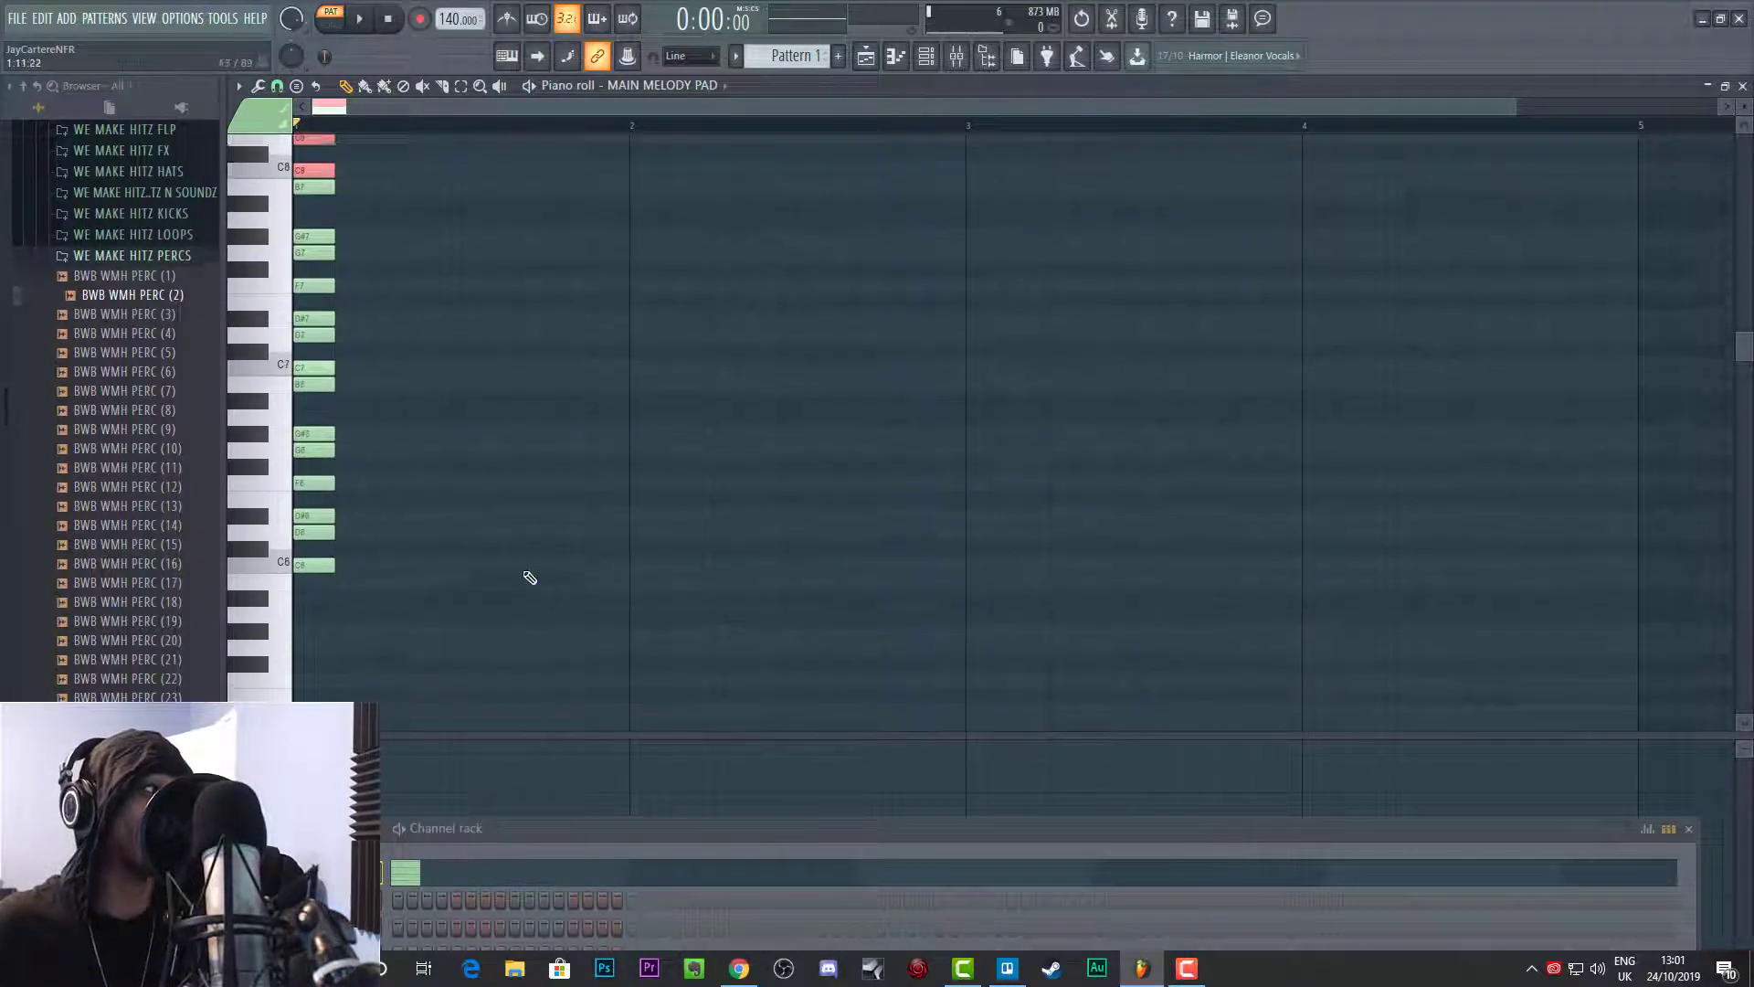
Step: Lengthen the stacked scale notes to three bars and clear all notes from the piano roll
{"action": "left_click_drag", "start_coordinate": [505, 604], "coordinate": [1301, 243]}
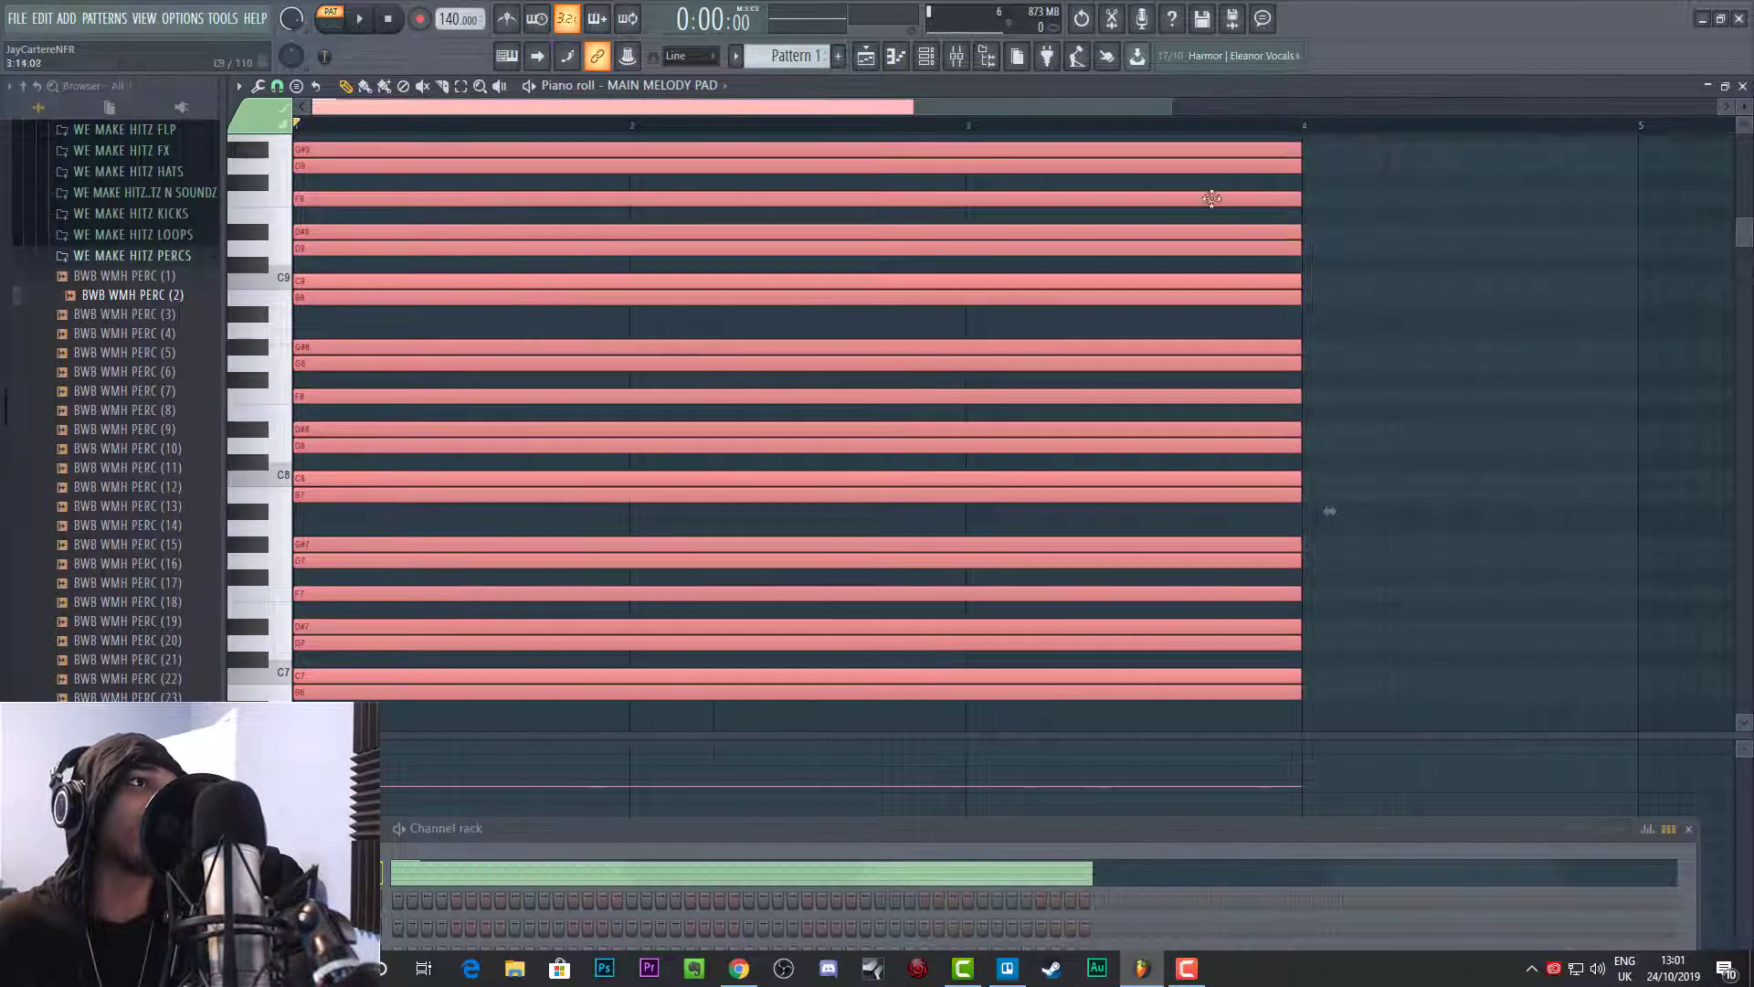
{"action": "left_click_drag", "start_coordinate": [1171, 104], "coordinate": [1514, 106]}
{"action": "scroll", "coordinate": [1138, 498], "scroll_direction": "up", "scroll_amount": 4}
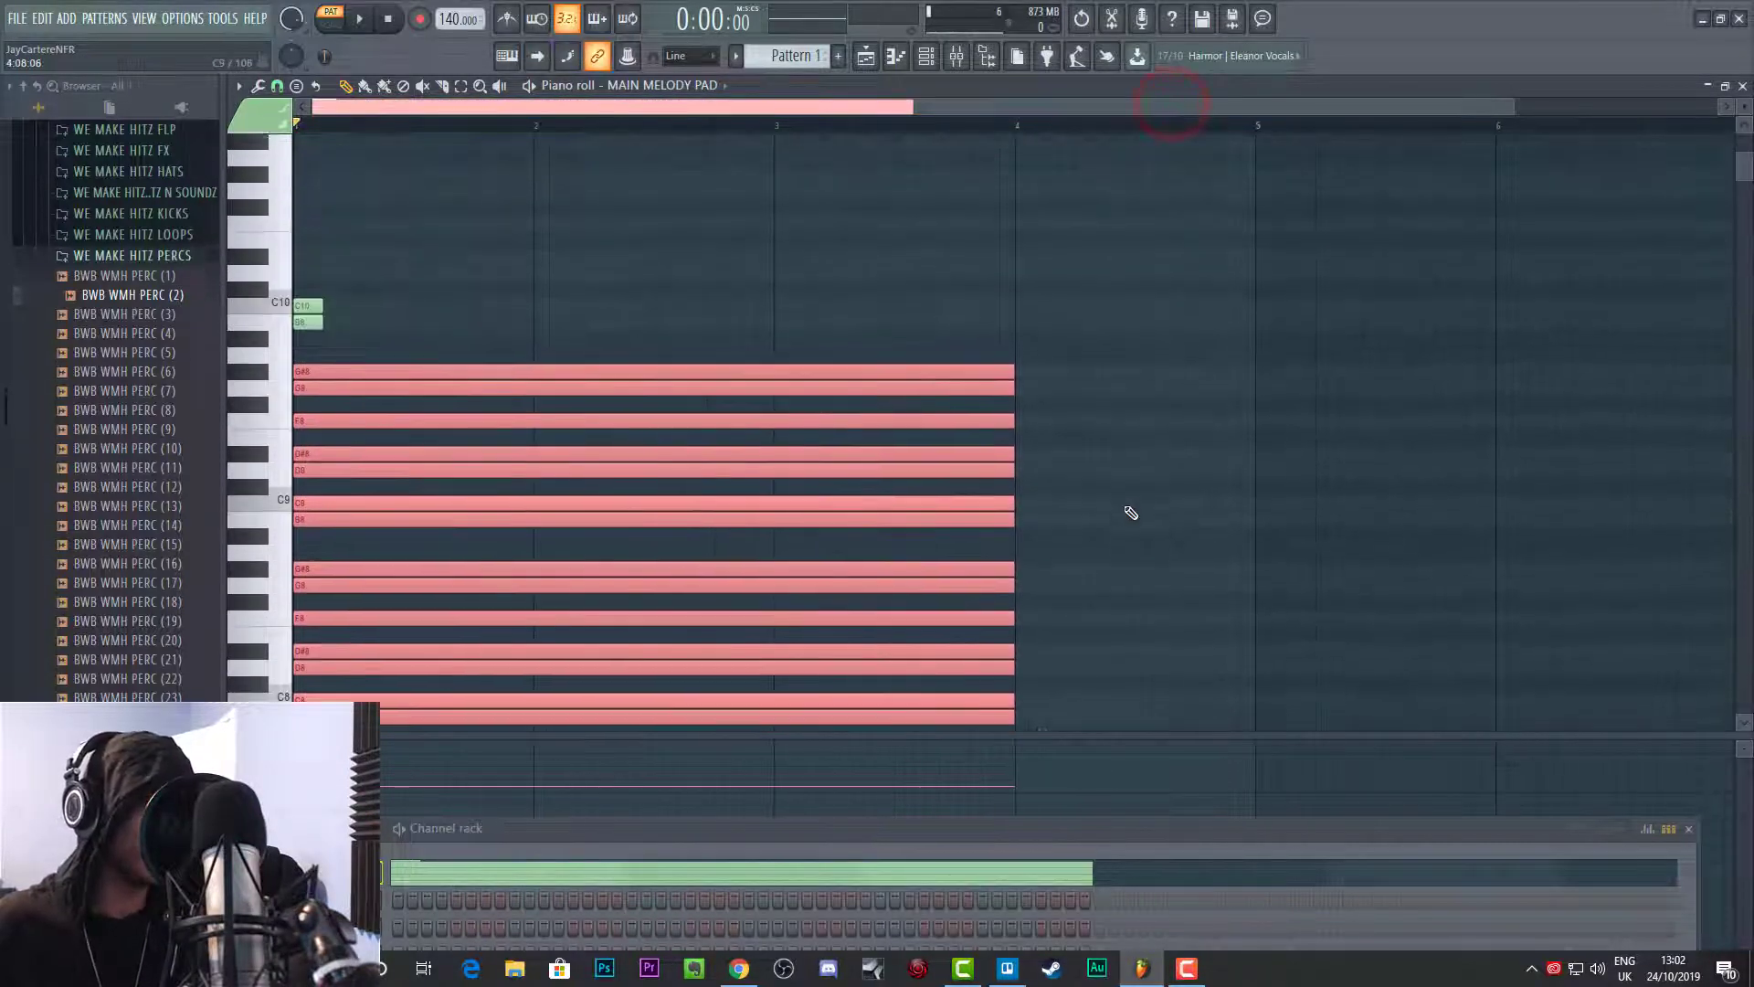
{"action": "scroll", "coordinate": [1132, 508], "scroll_direction": "down", "scroll_amount": 5}
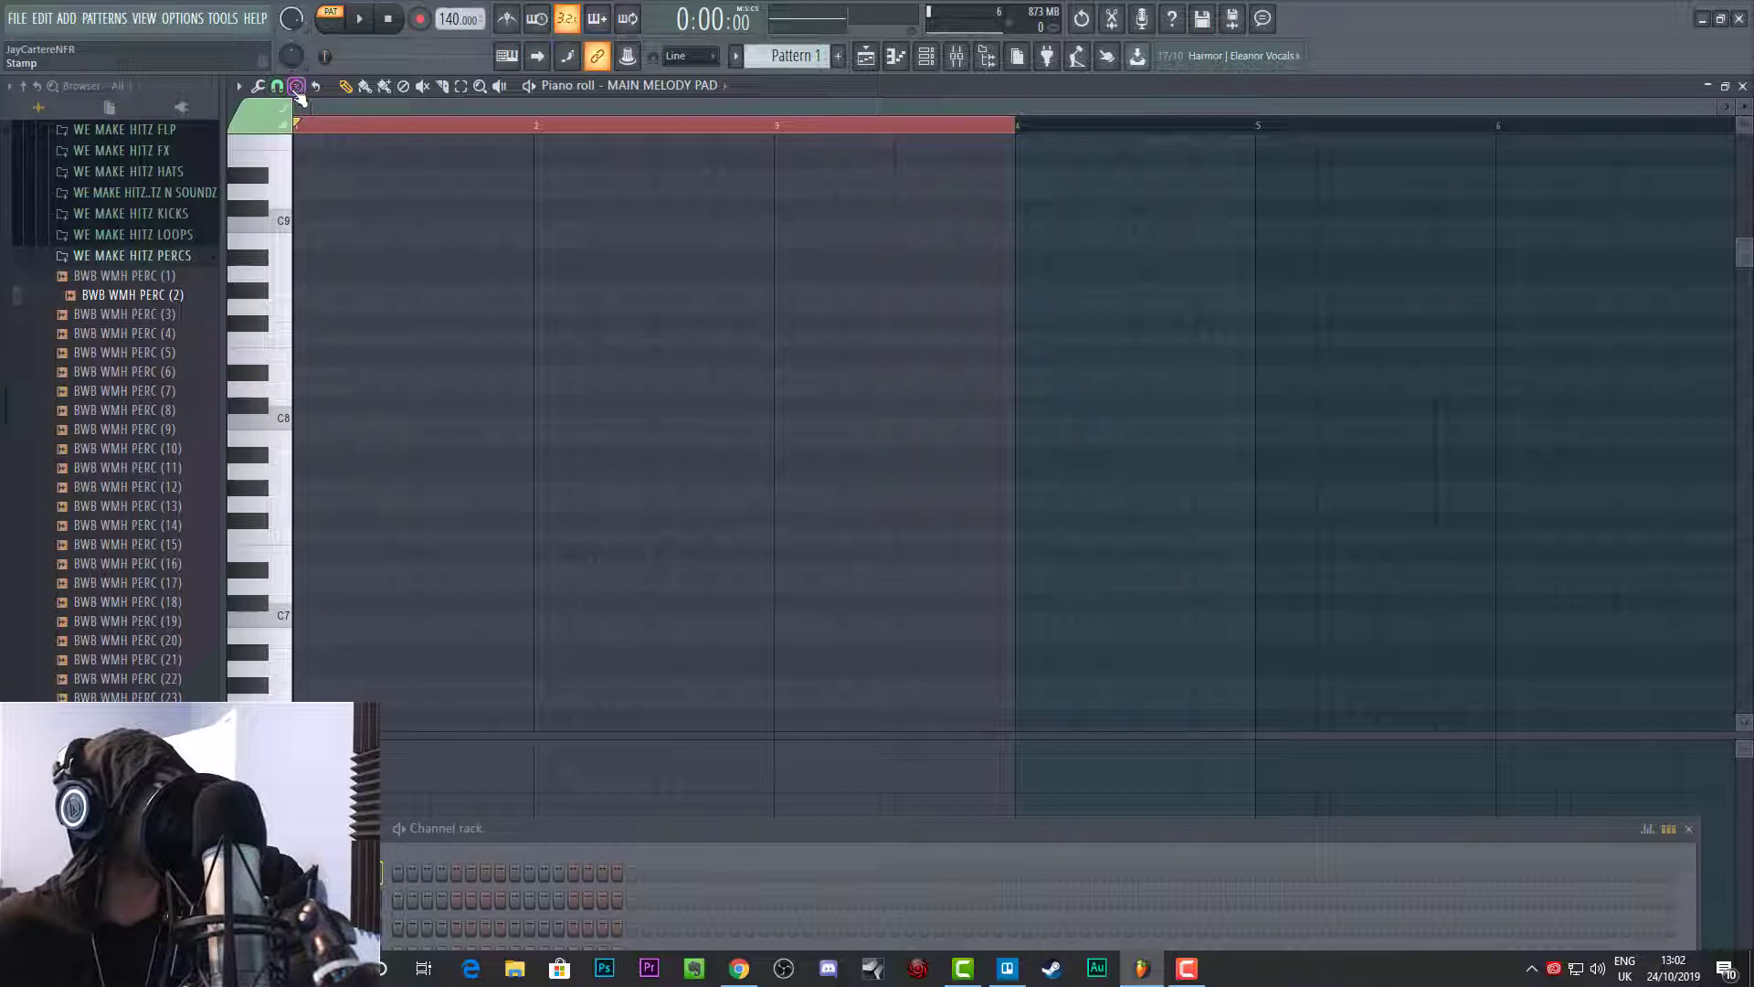
Step: Stamp a Minor Harmonic scale with its root on C8 at the start of bar 1
{"action": "left_click", "coordinate": [297, 89]}
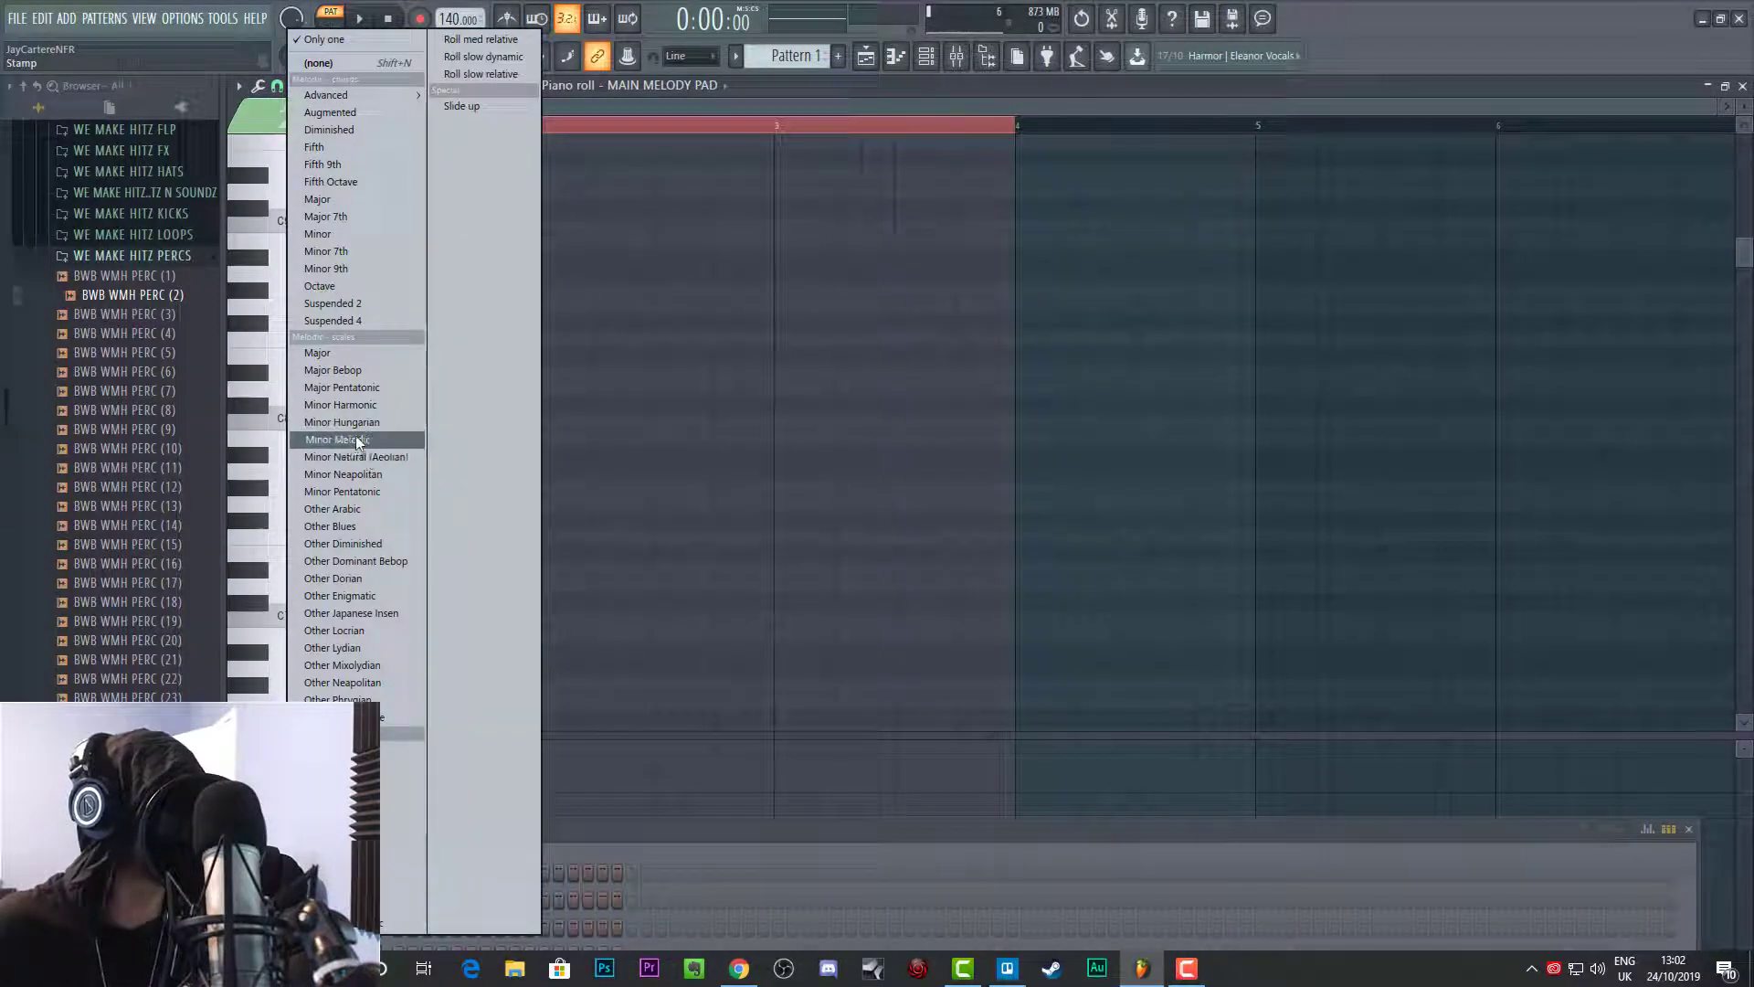
{"action": "left_click", "coordinate": [360, 403]}
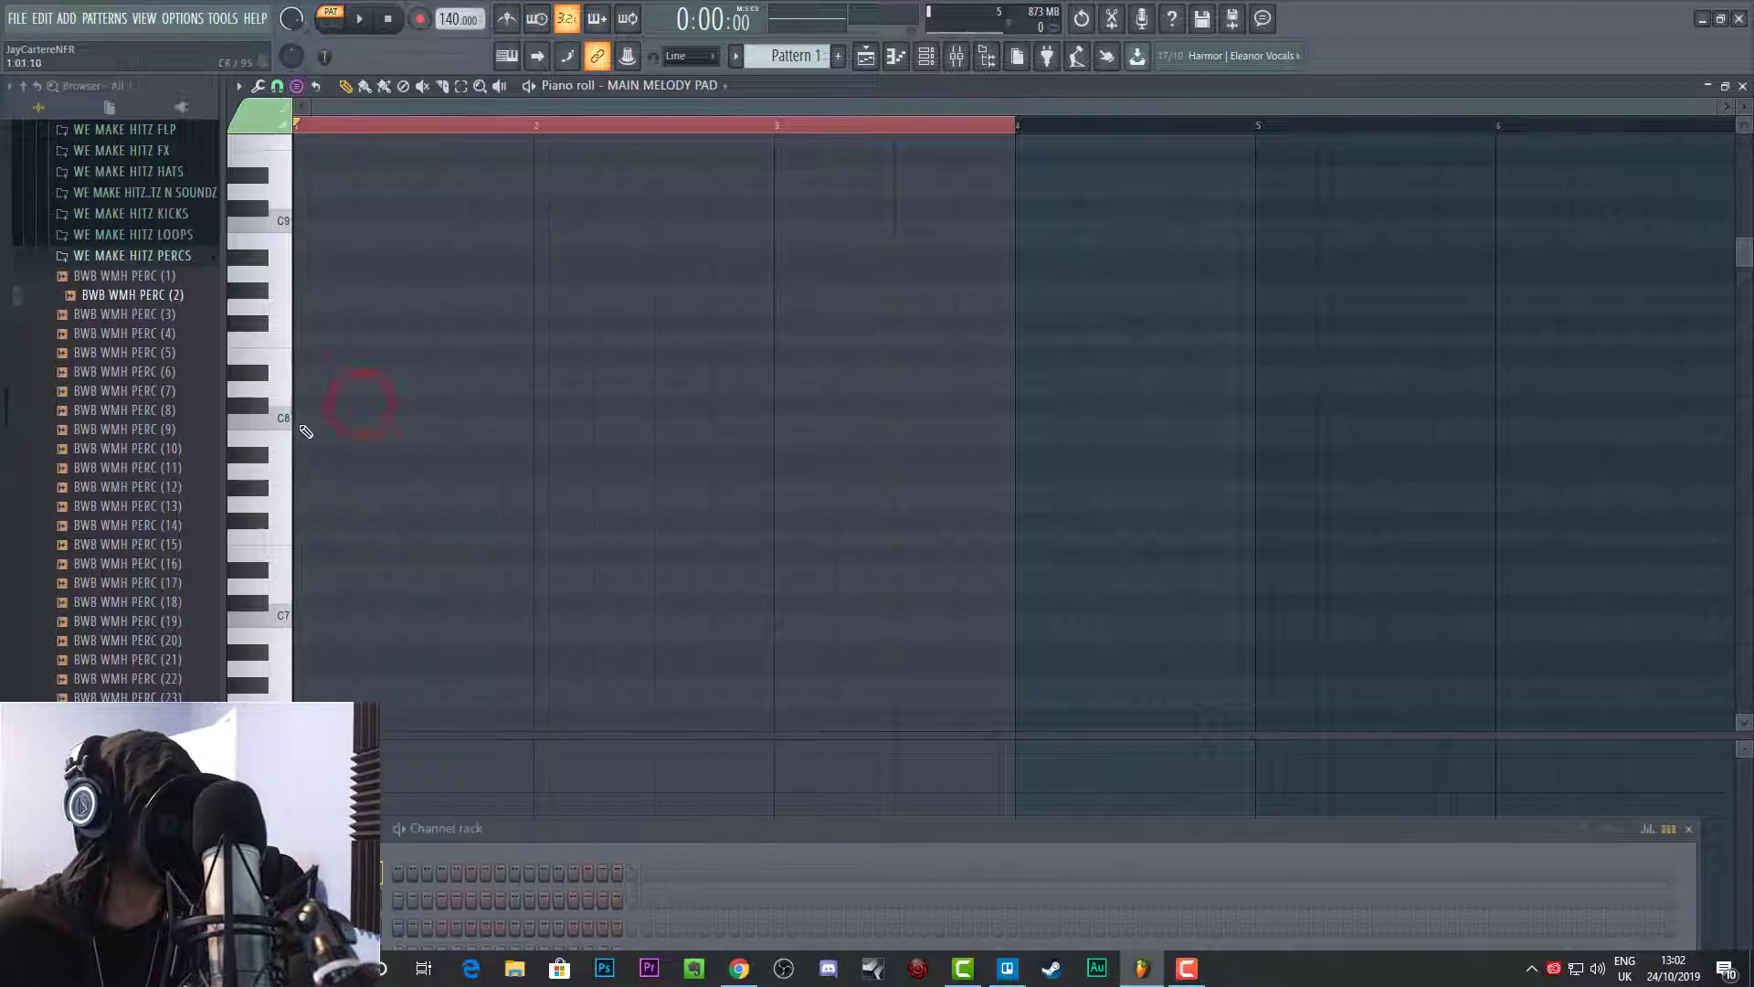
{"action": "left_click", "coordinate": [296, 426]}
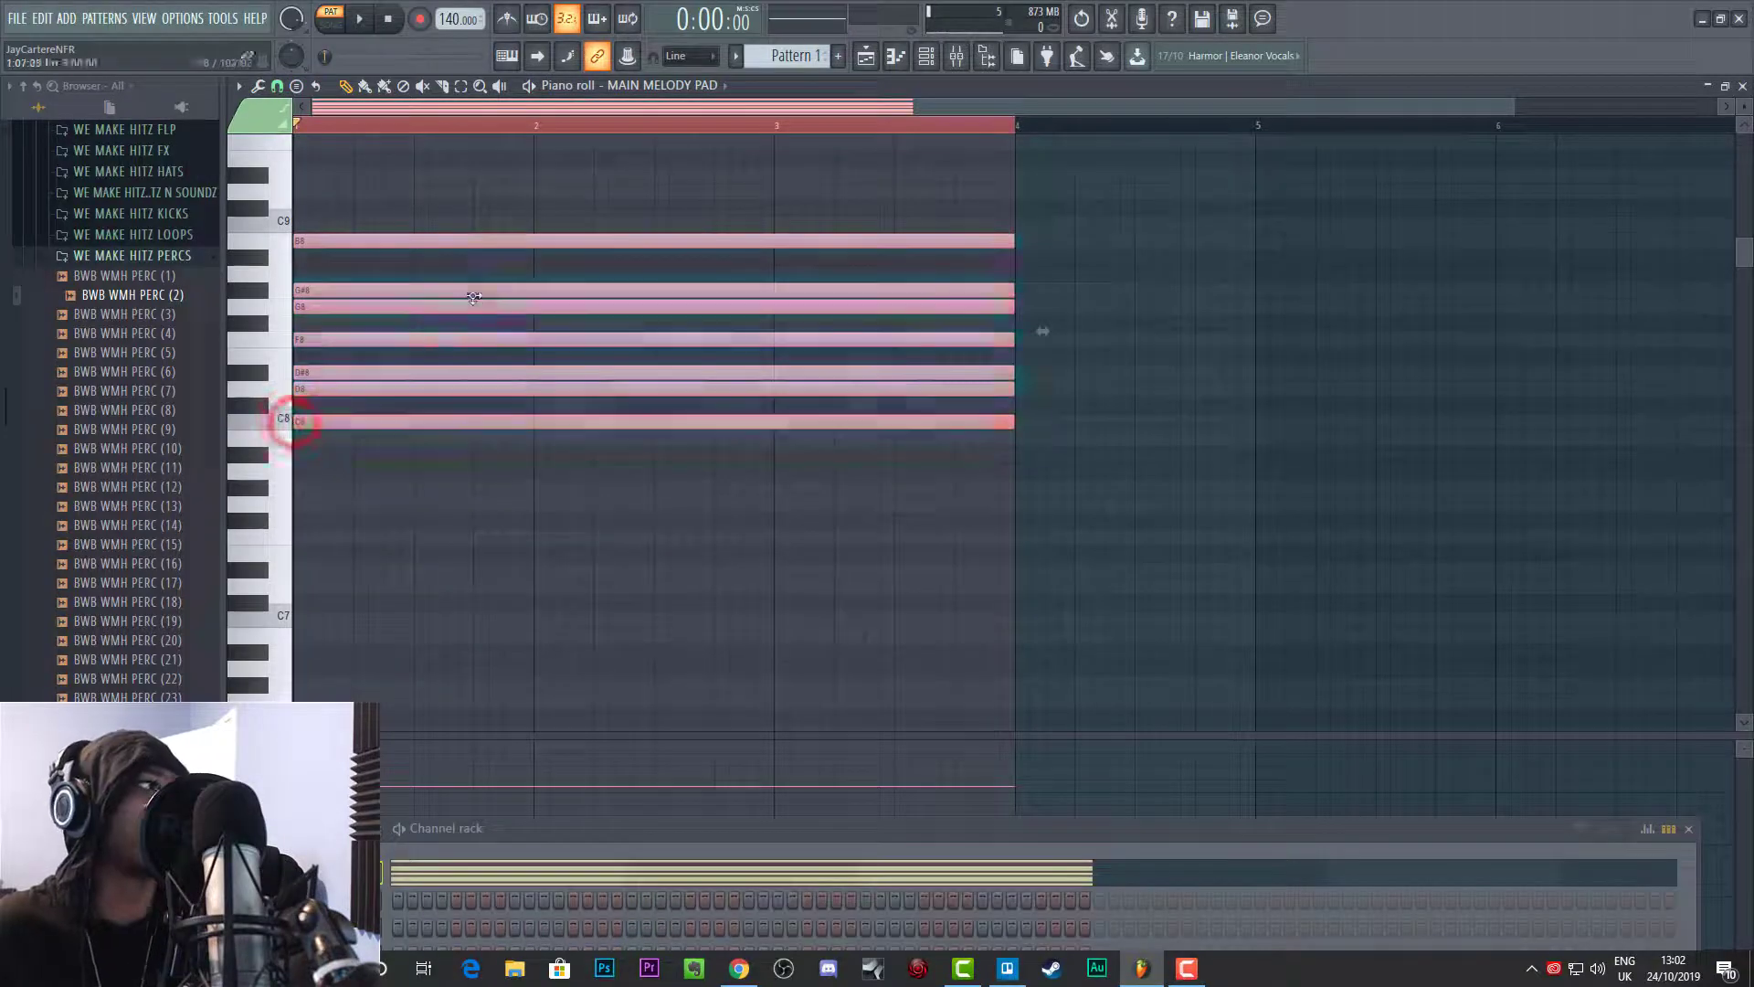
Step: Duplicate the stamped scale one octave up and select the notes of both octaves
{"action": "scroll", "coordinate": [498, 338], "scroll_direction": "up", "scroll_amount": 2}
{"action": "left_click_drag", "start_coordinate": [773, 649], "coordinate": [498, 265]}
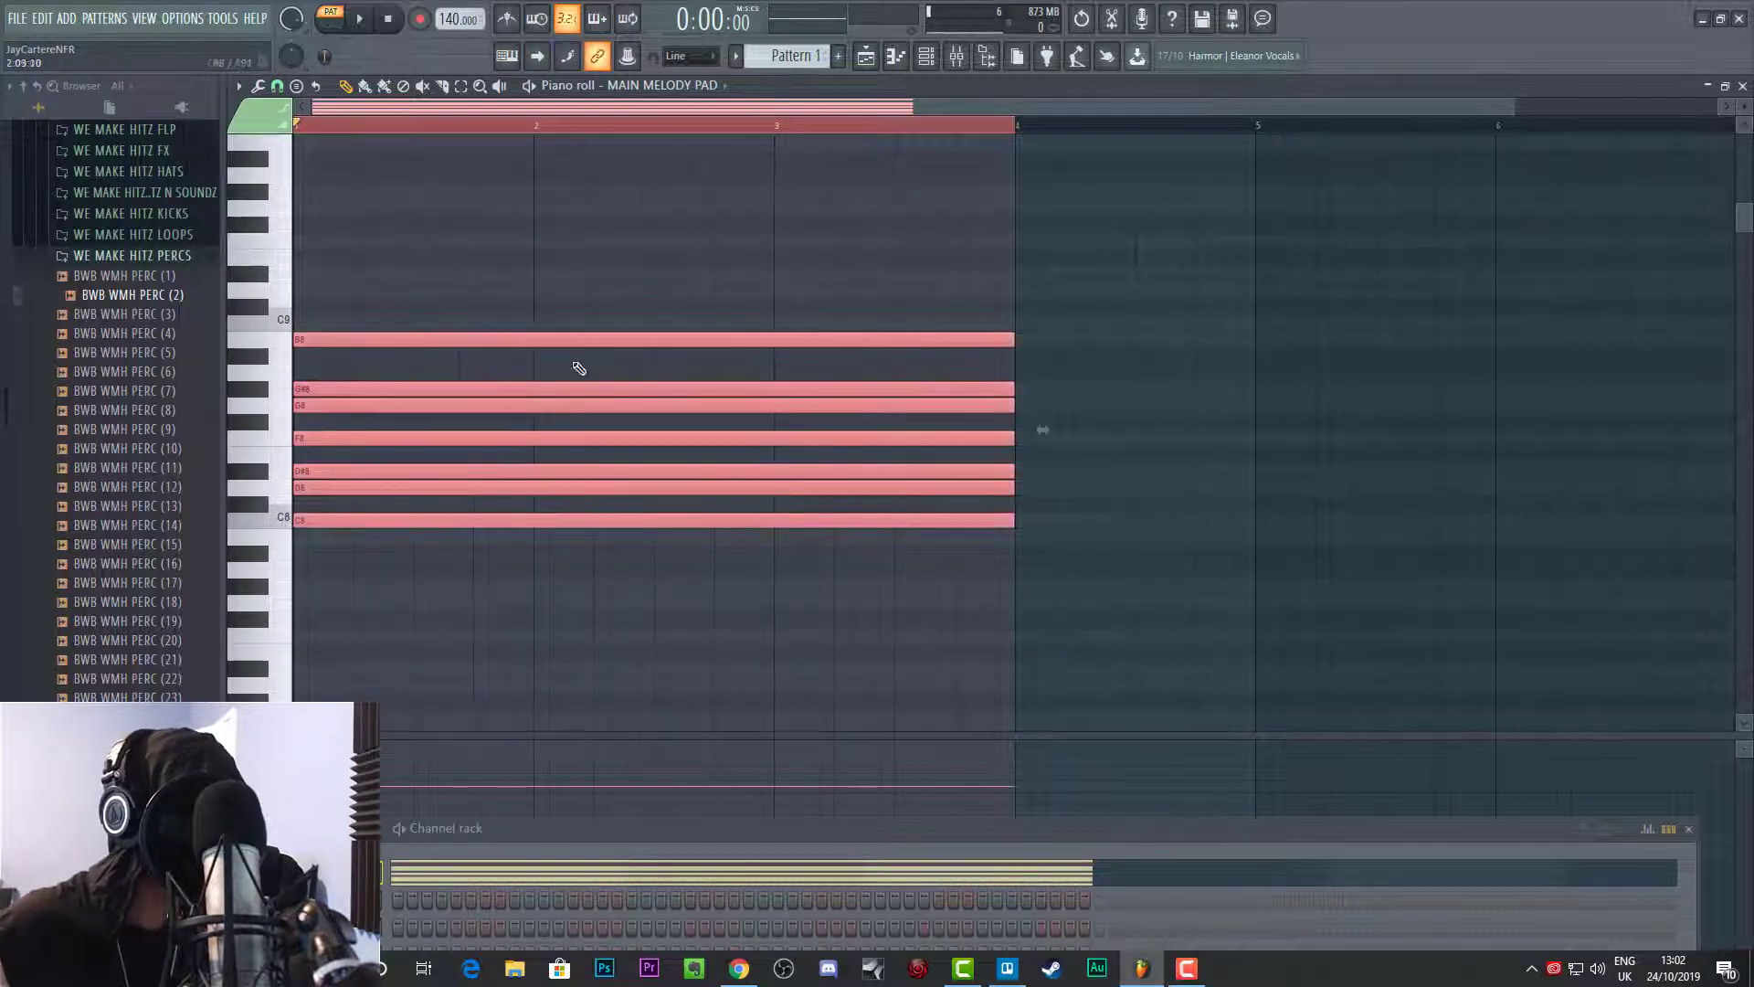
{"action": "mouse_move", "coordinate": [578, 341]}
{"action": "left_mouse_down"}
{"action": "mouse_move", "coordinate": [579, 382]}
{"action": "mouse_move", "coordinate": [570, 339]}
{"action": "left_mouse_up"}
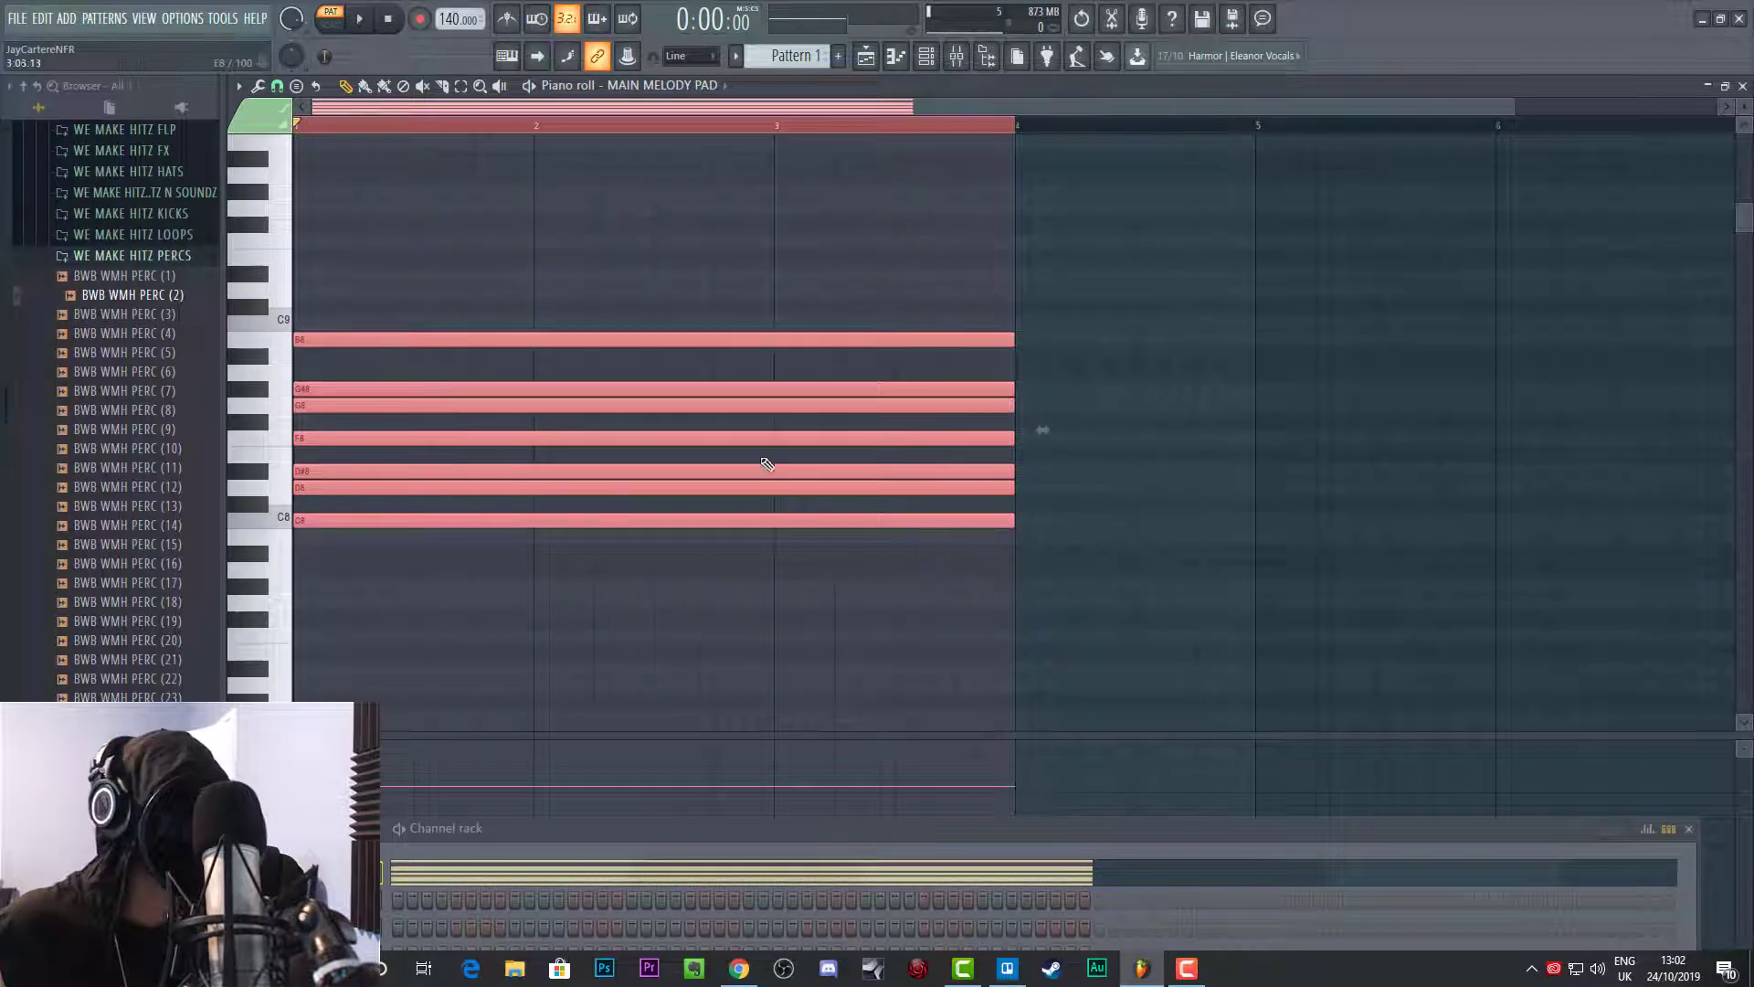
{"action": "left_click", "coordinate": [352, 522]}
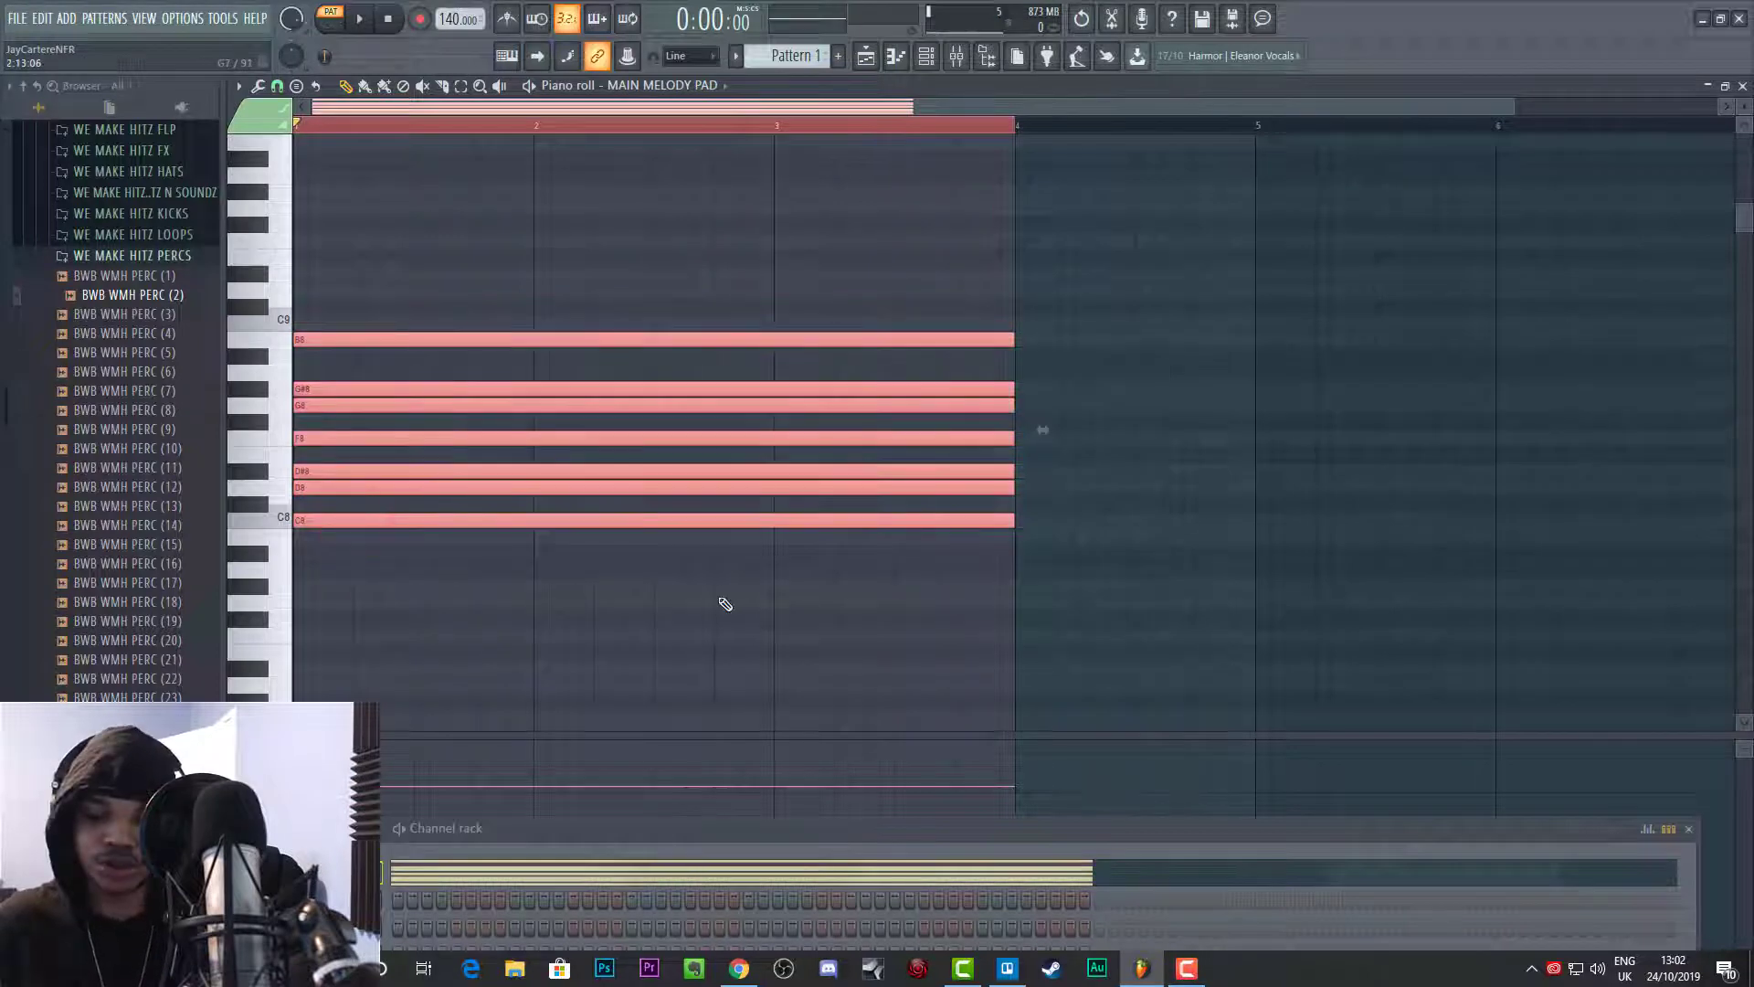
{"action": "key", "text": "ctrl+Up"}
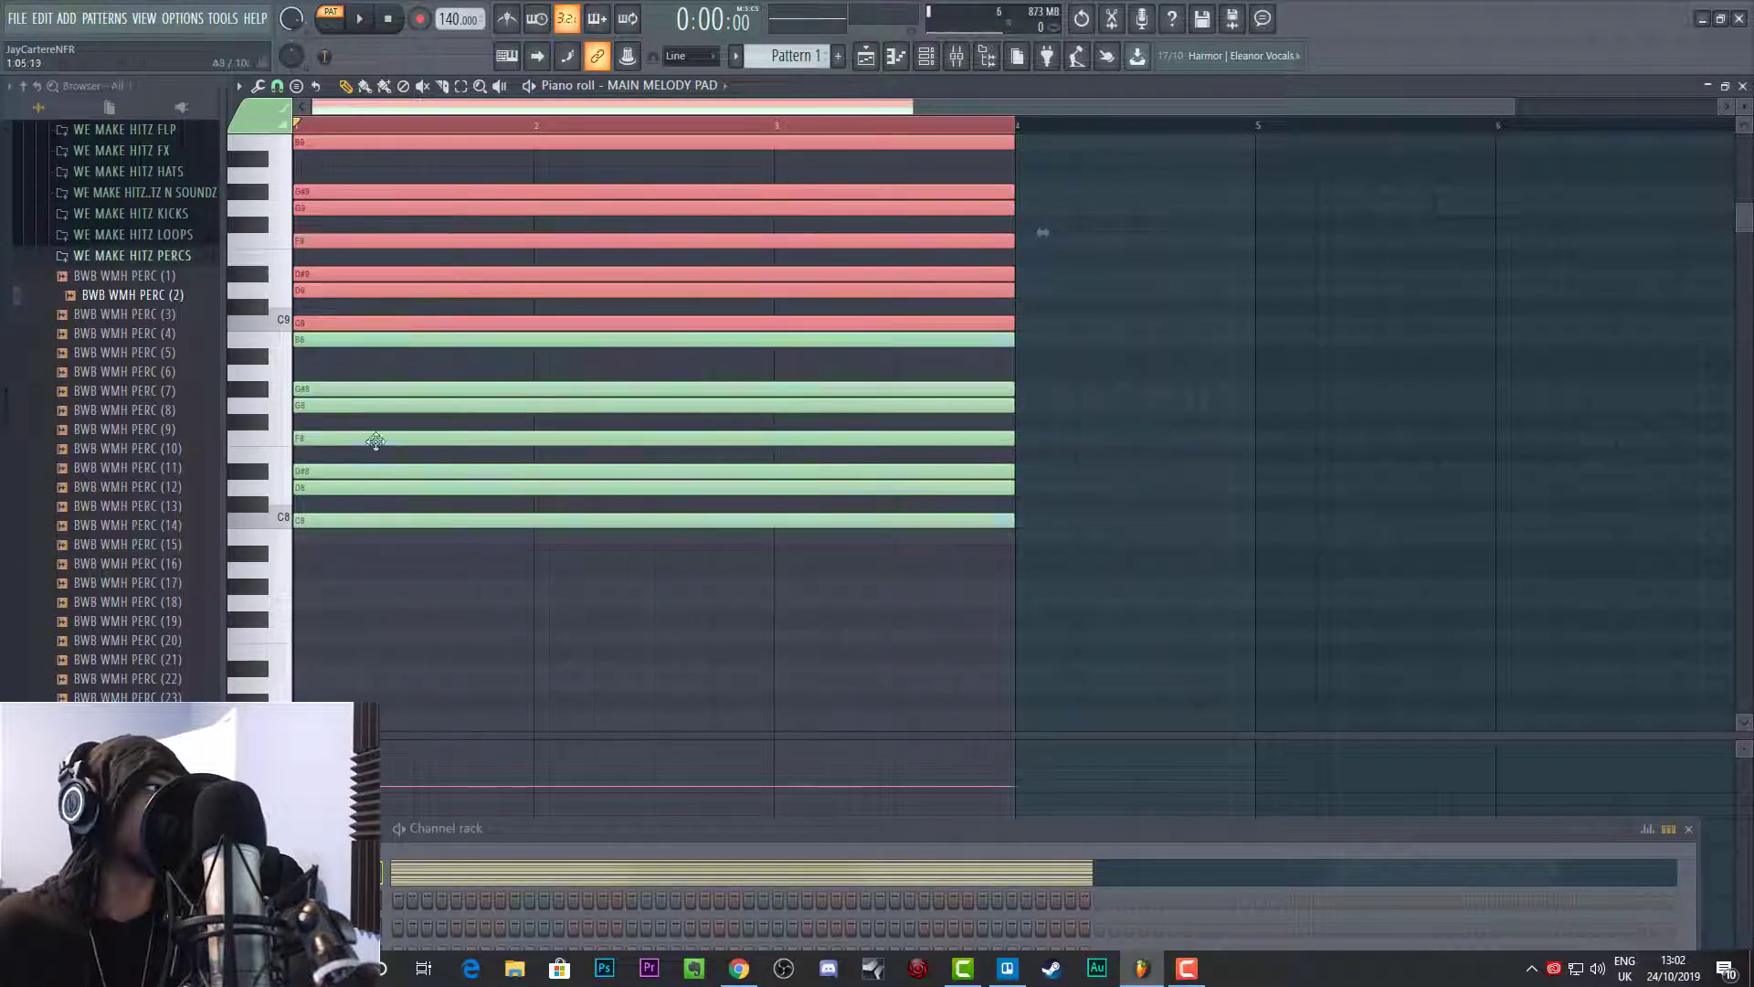
{"action": "scroll", "coordinate": [375, 441], "scroll_direction": "up", "scroll_amount": 3}
{"action": "left_click_drag", "start_coordinate": [412, 215], "coordinate": [588, 705]}
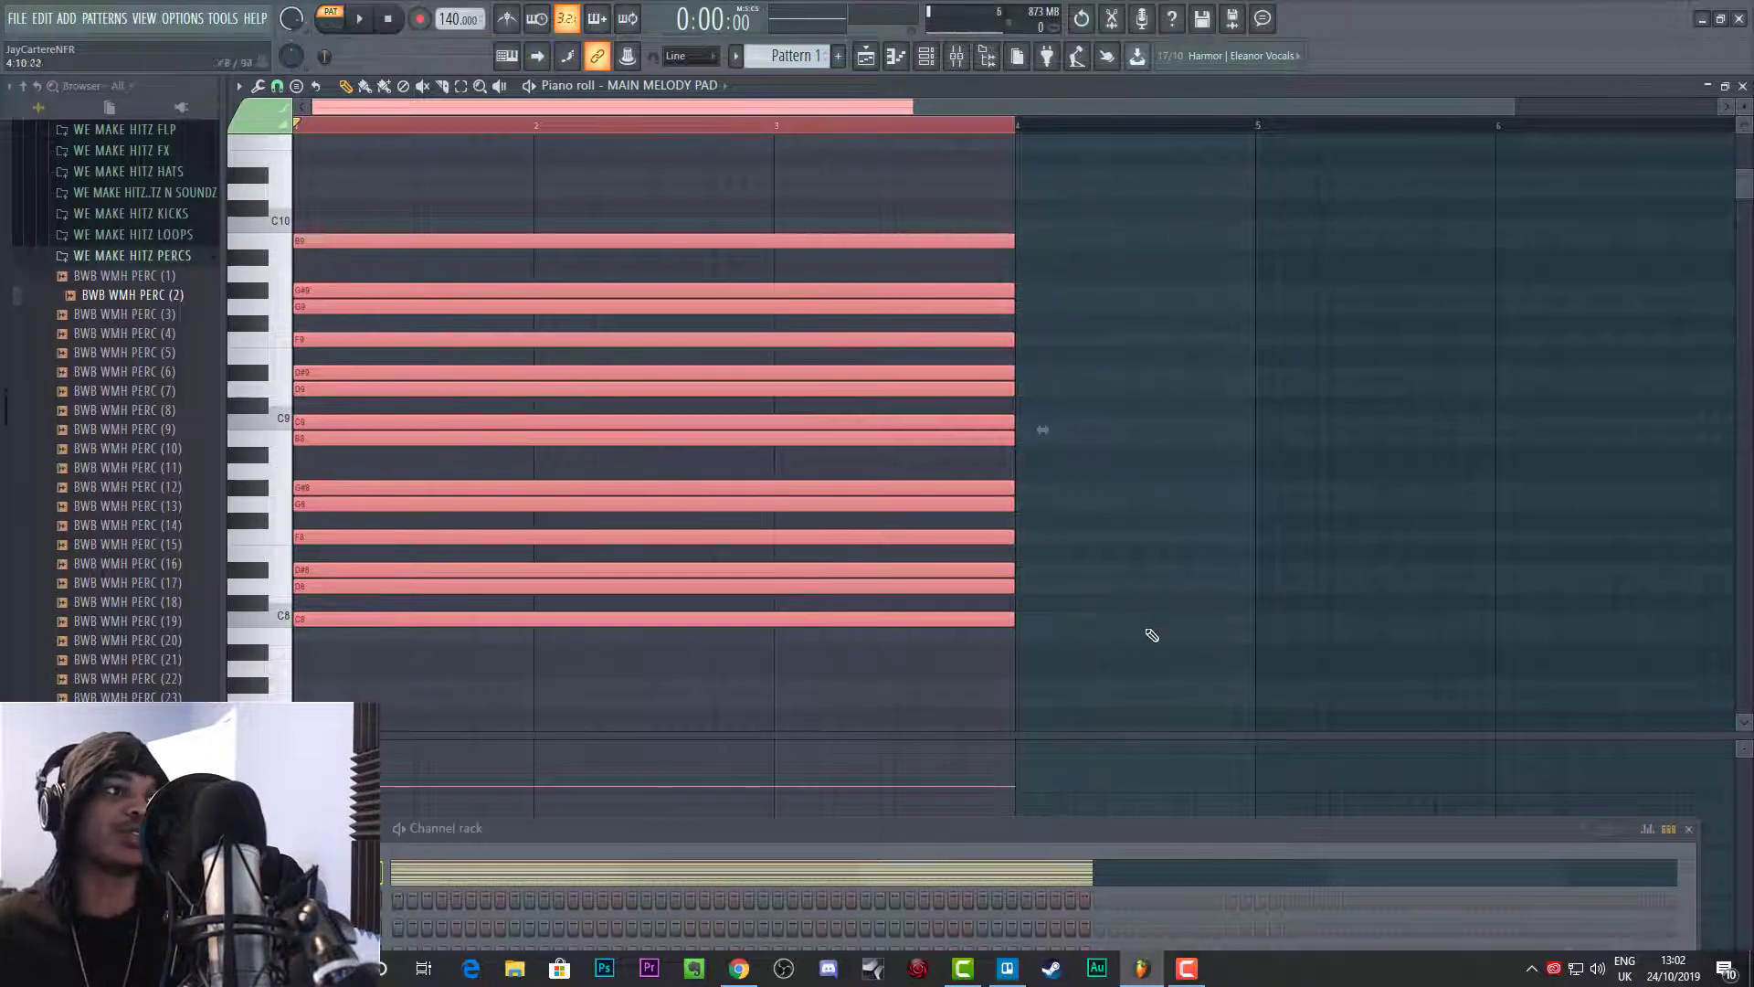
{"action": "left_click_drag", "start_coordinate": [1159, 675], "coordinate": [674, 206]}
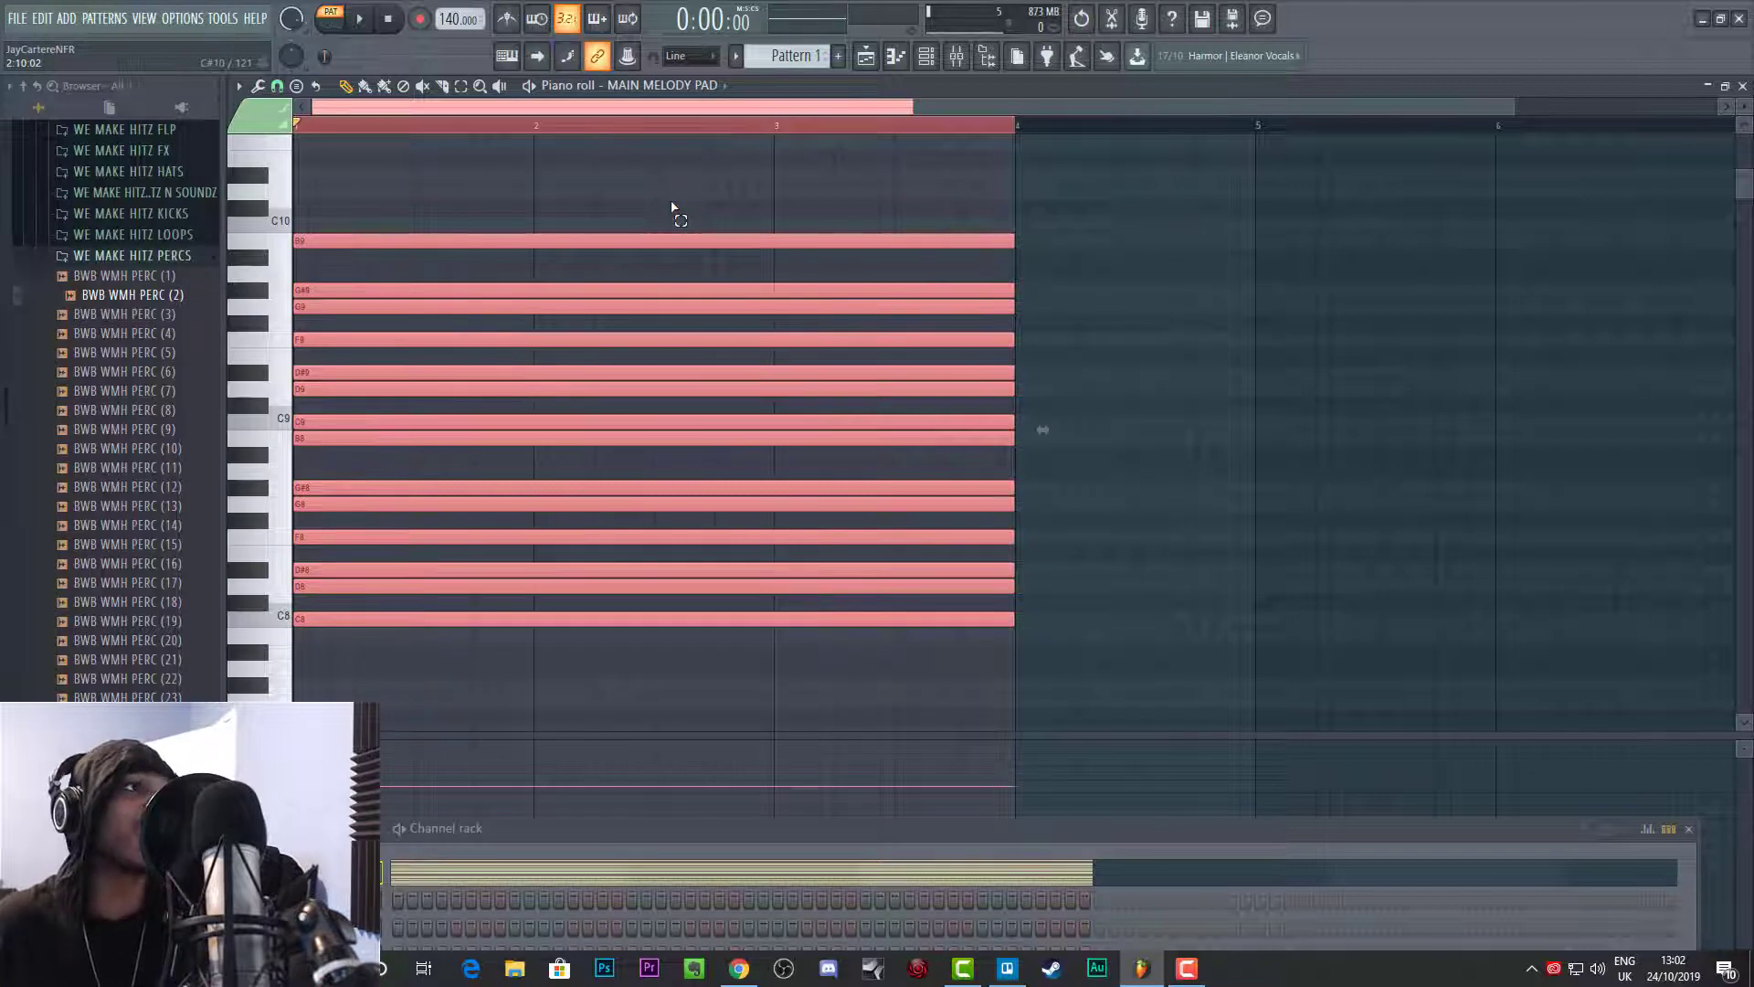
Step: Move the Channel rack below the note grid with its channel names in view
{"action": "left_click_drag", "start_coordinate": [1009, 833], "coordinate": [872, 473]}
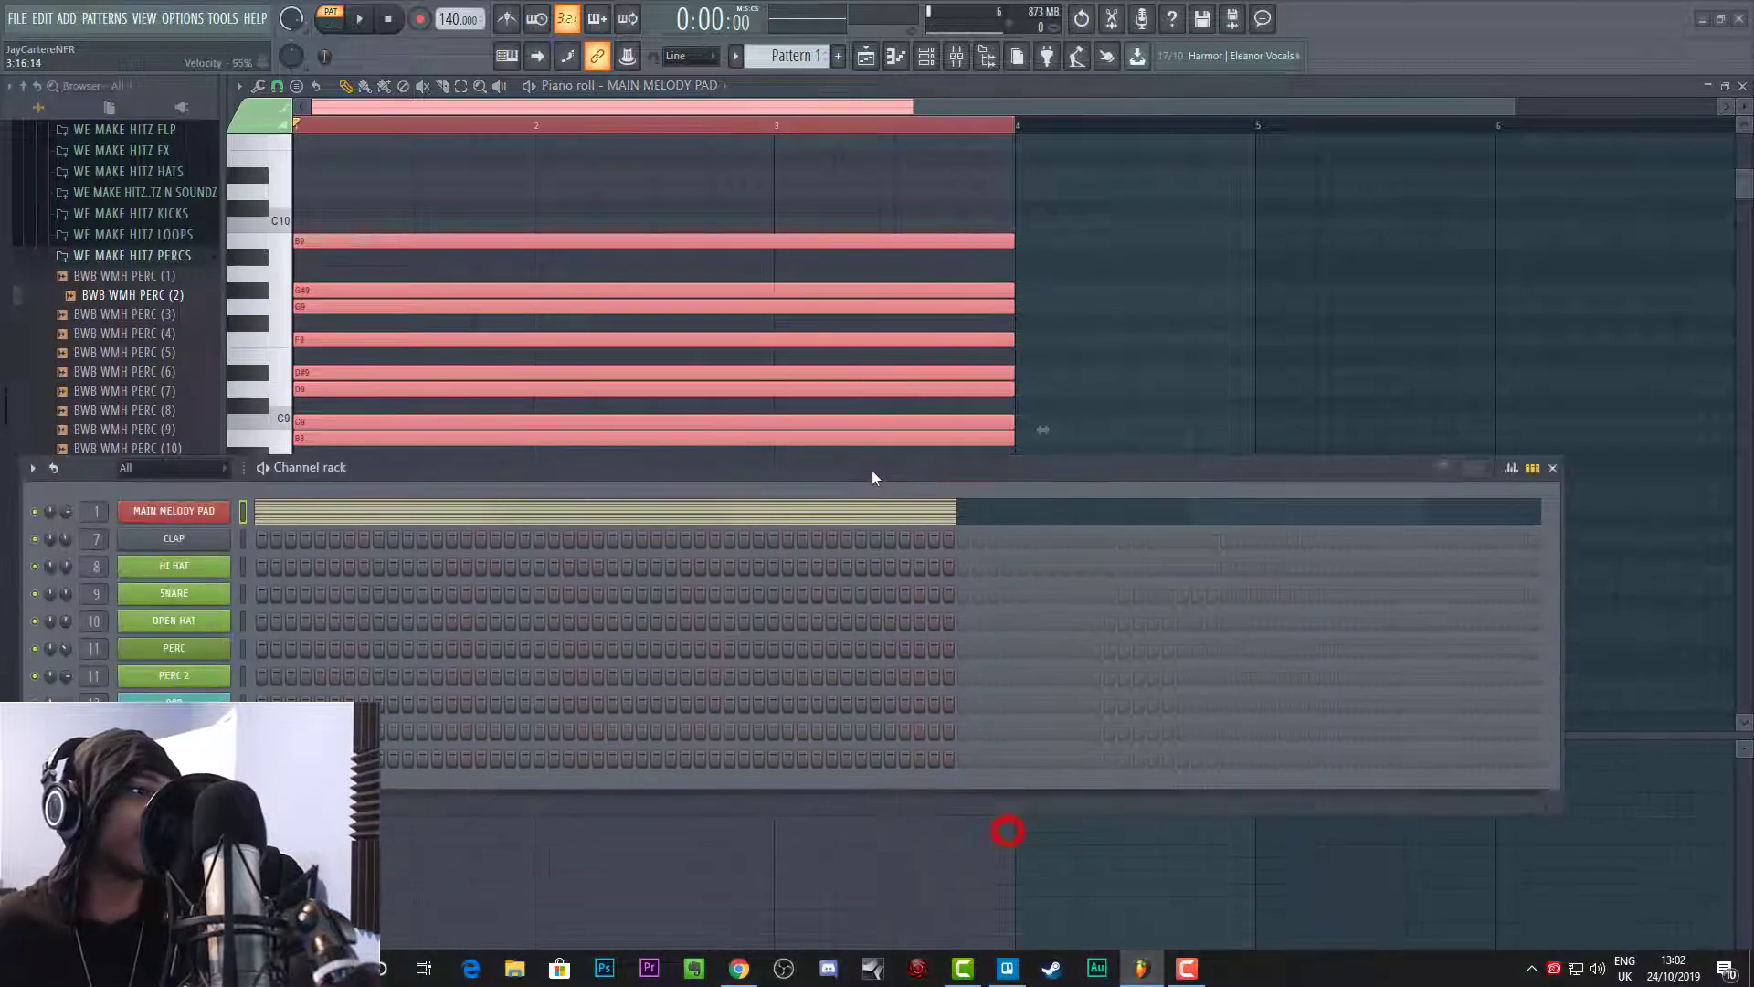
{"action": "left_click_drag", "start_coordinate": [588, 474], "coordinate": [817, 476]}
{"action": "left_click_drag", "start_coordinate": [687, 493], "coordinate": [708, 752]}
Step: Select all the scale notes in both octaves and delete them
{"action": "left_click_drag", "start_coordinate": [1149, 684], "coordinate": [713, 177]}
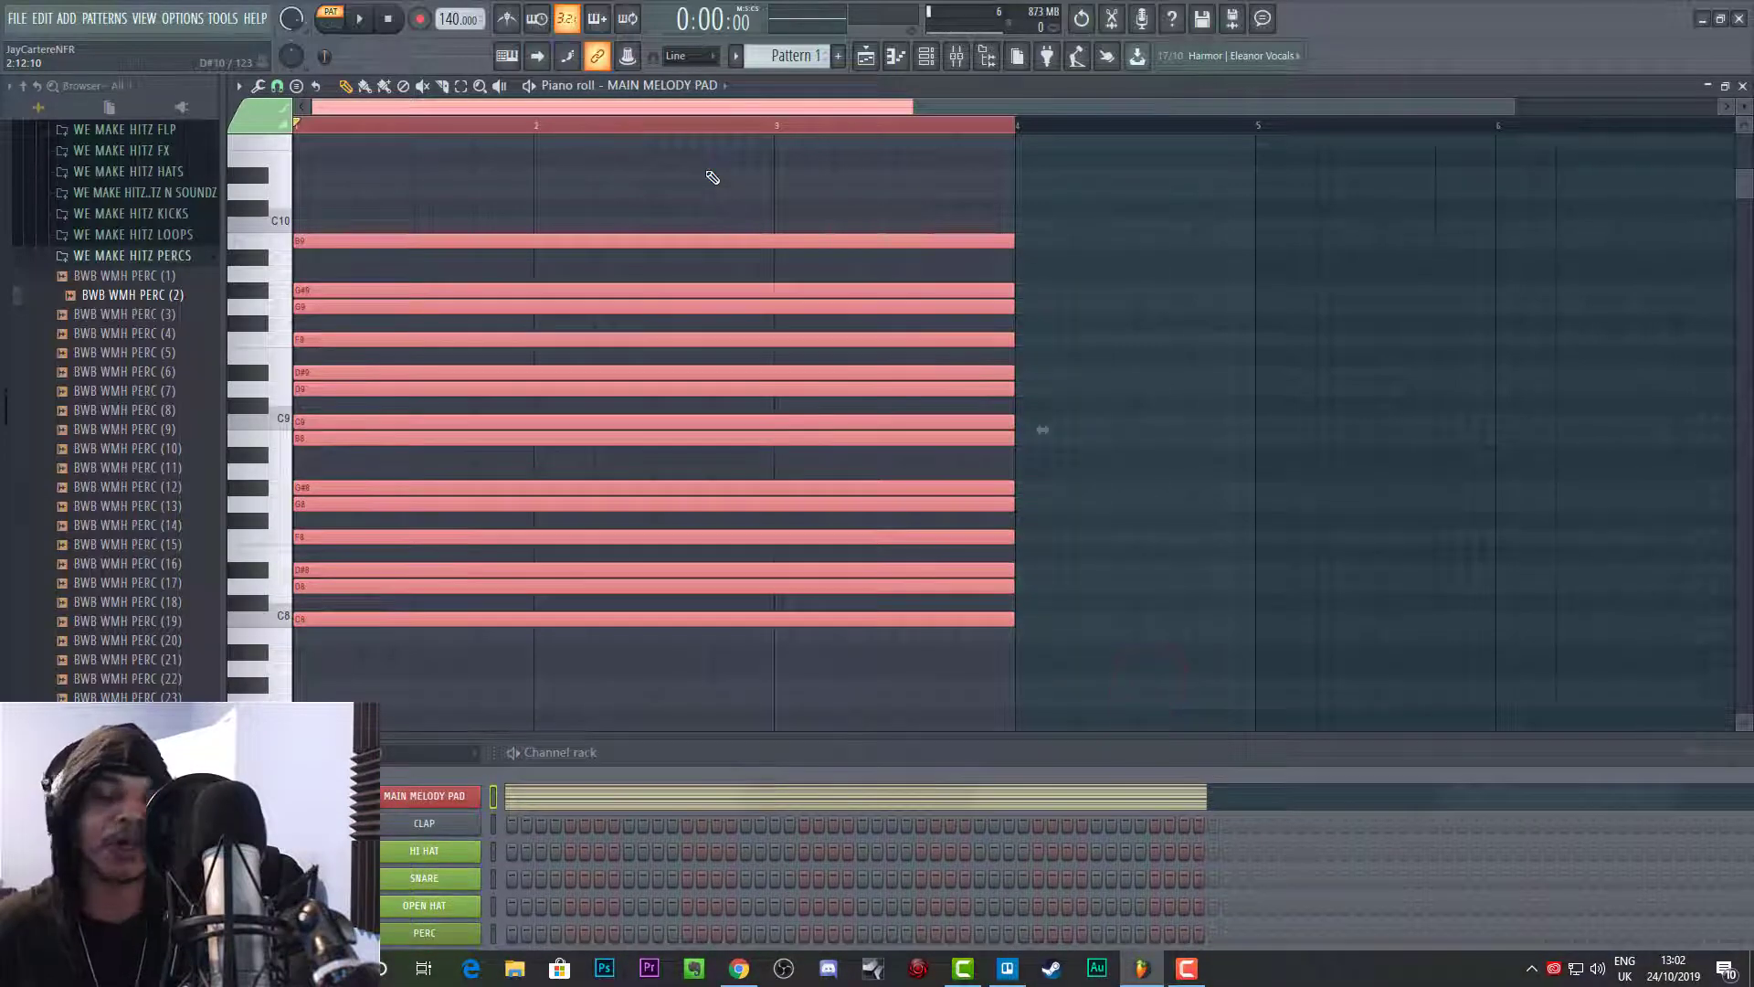
{"action": "key", "text": "Delete"}
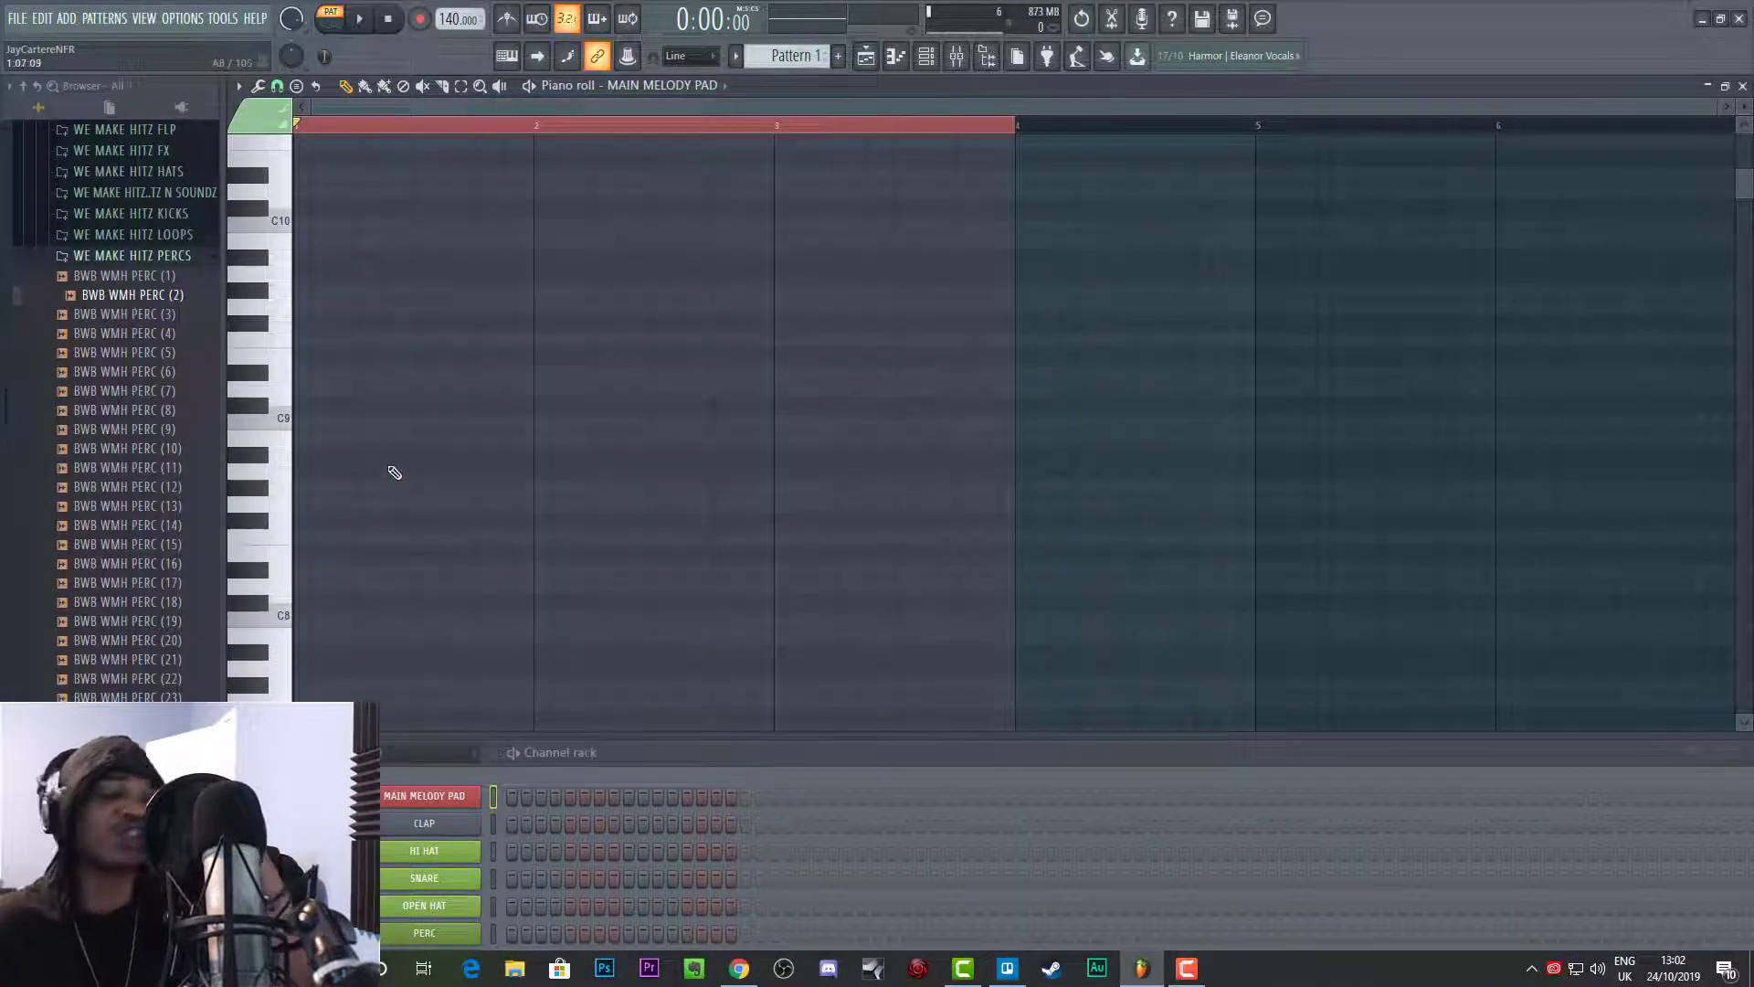
{"action": "left_click", "coordinate": [240, 84]}
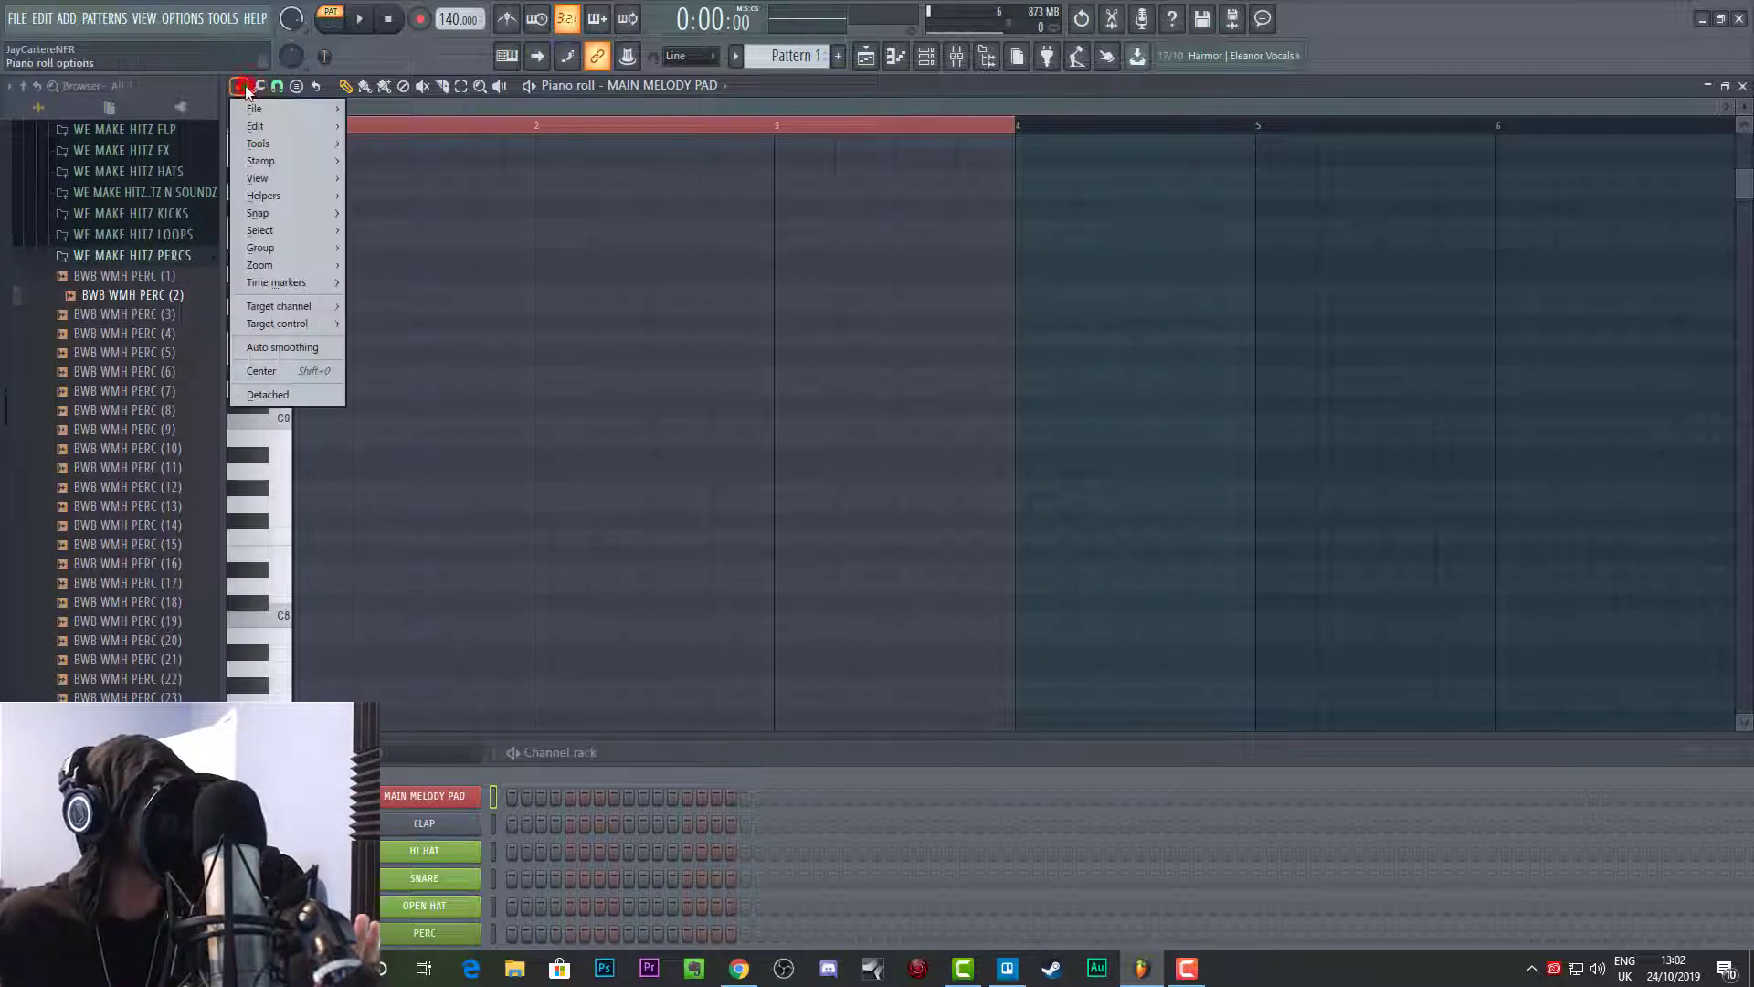
{"action": "left_click", "coordinate": [567, 554]}
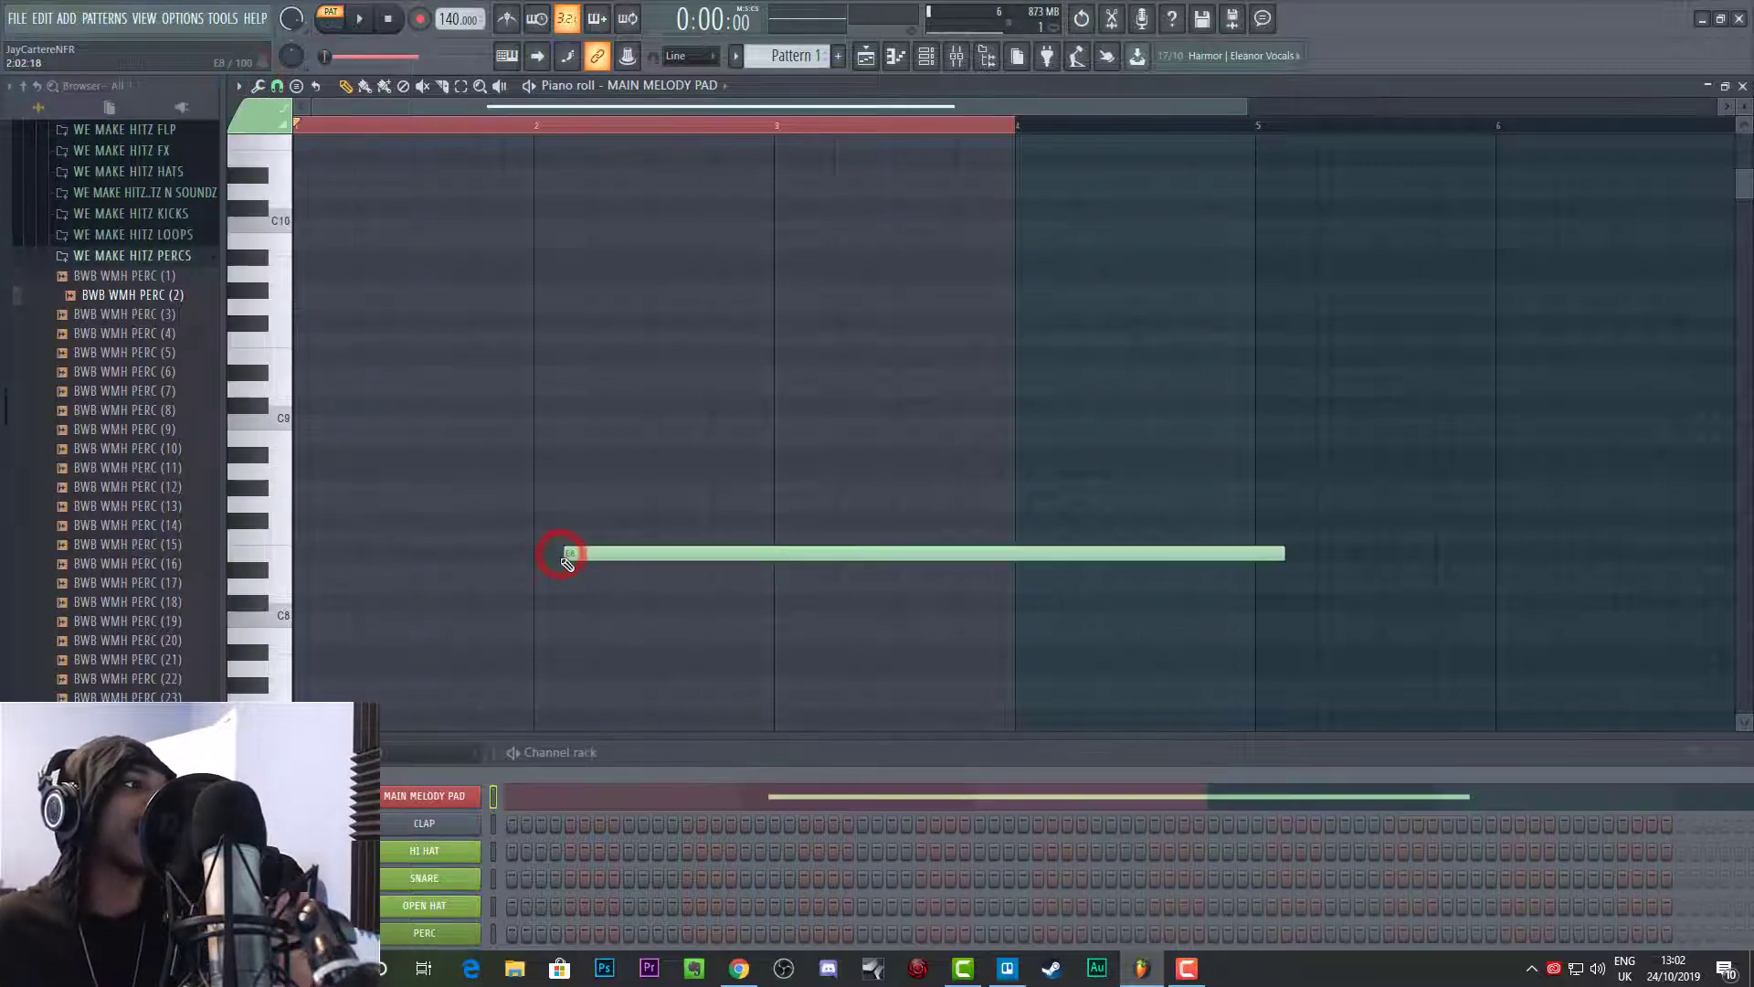
{"action": "right_click", "coordinate": [567, 554]}
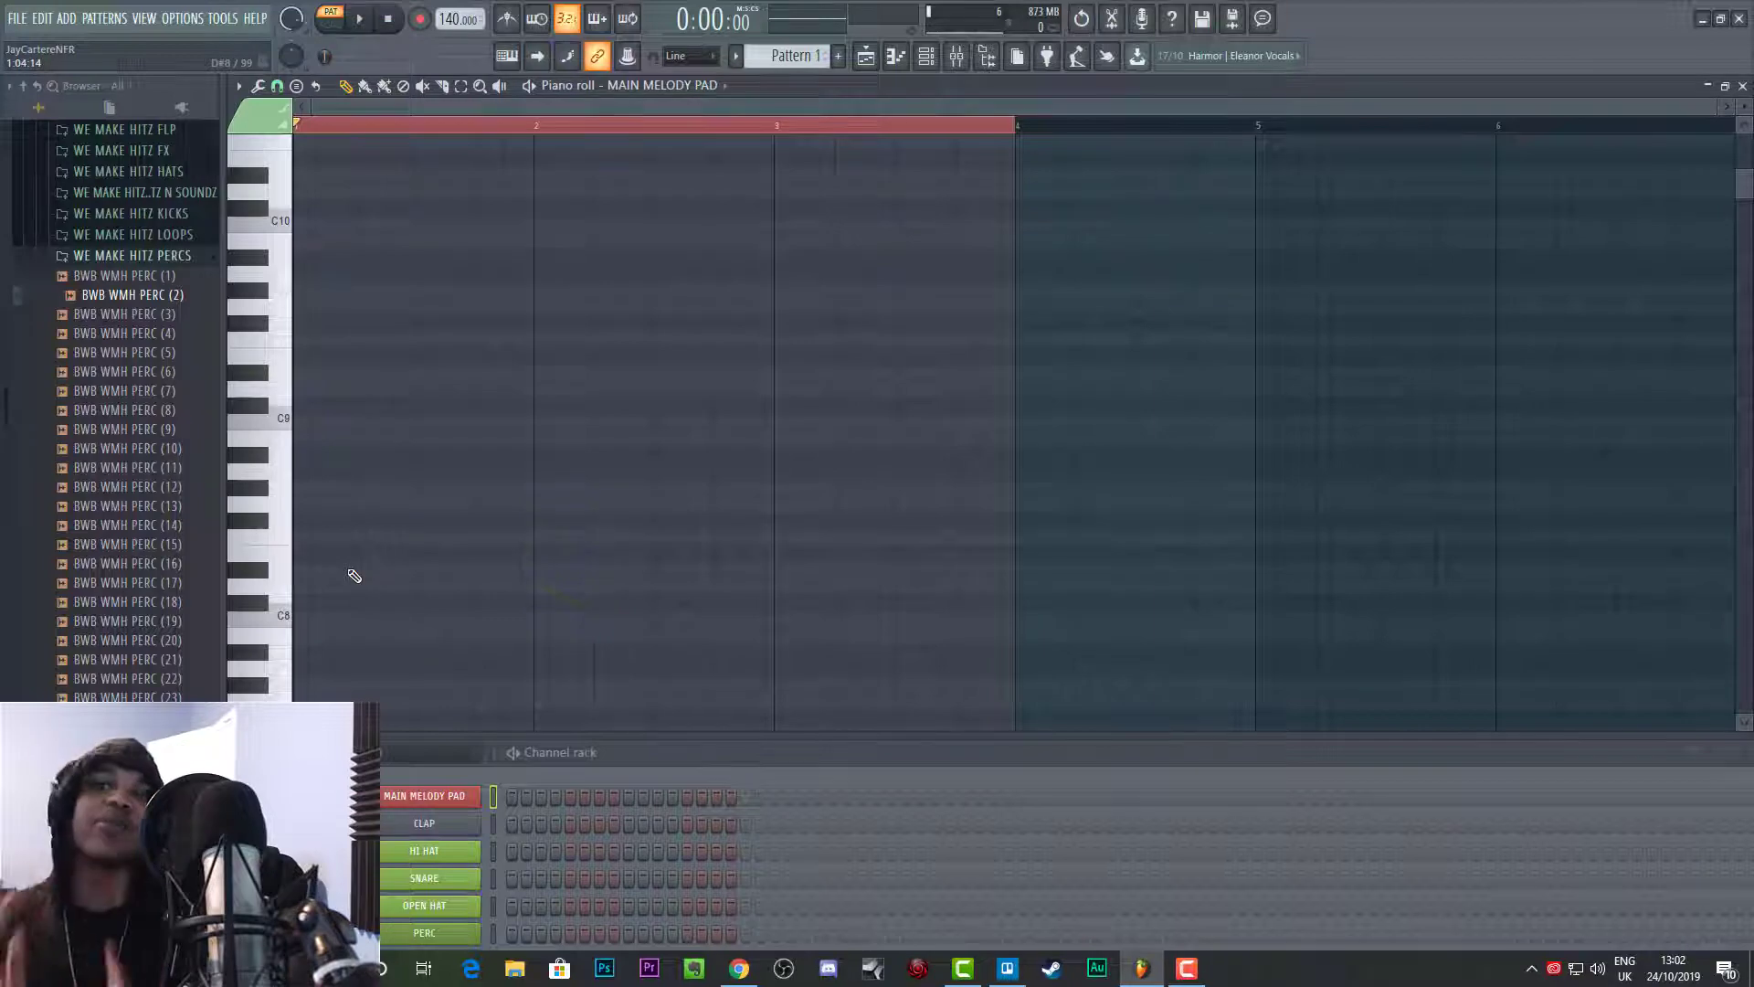